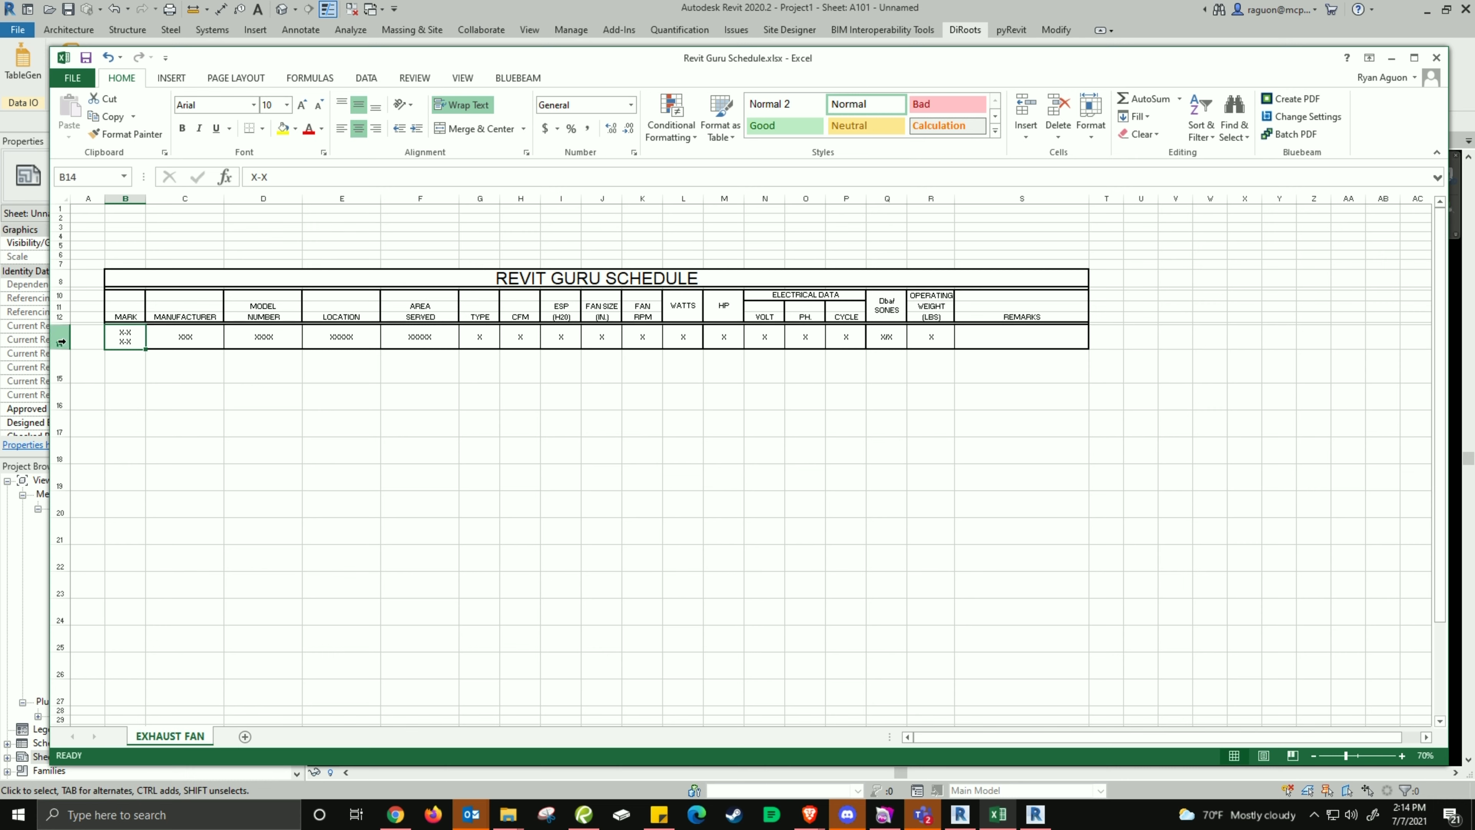
Merge and center the empty cells B16:D16 below the schedule.
{"action": "left_click", "coordinate": [127, 398]}
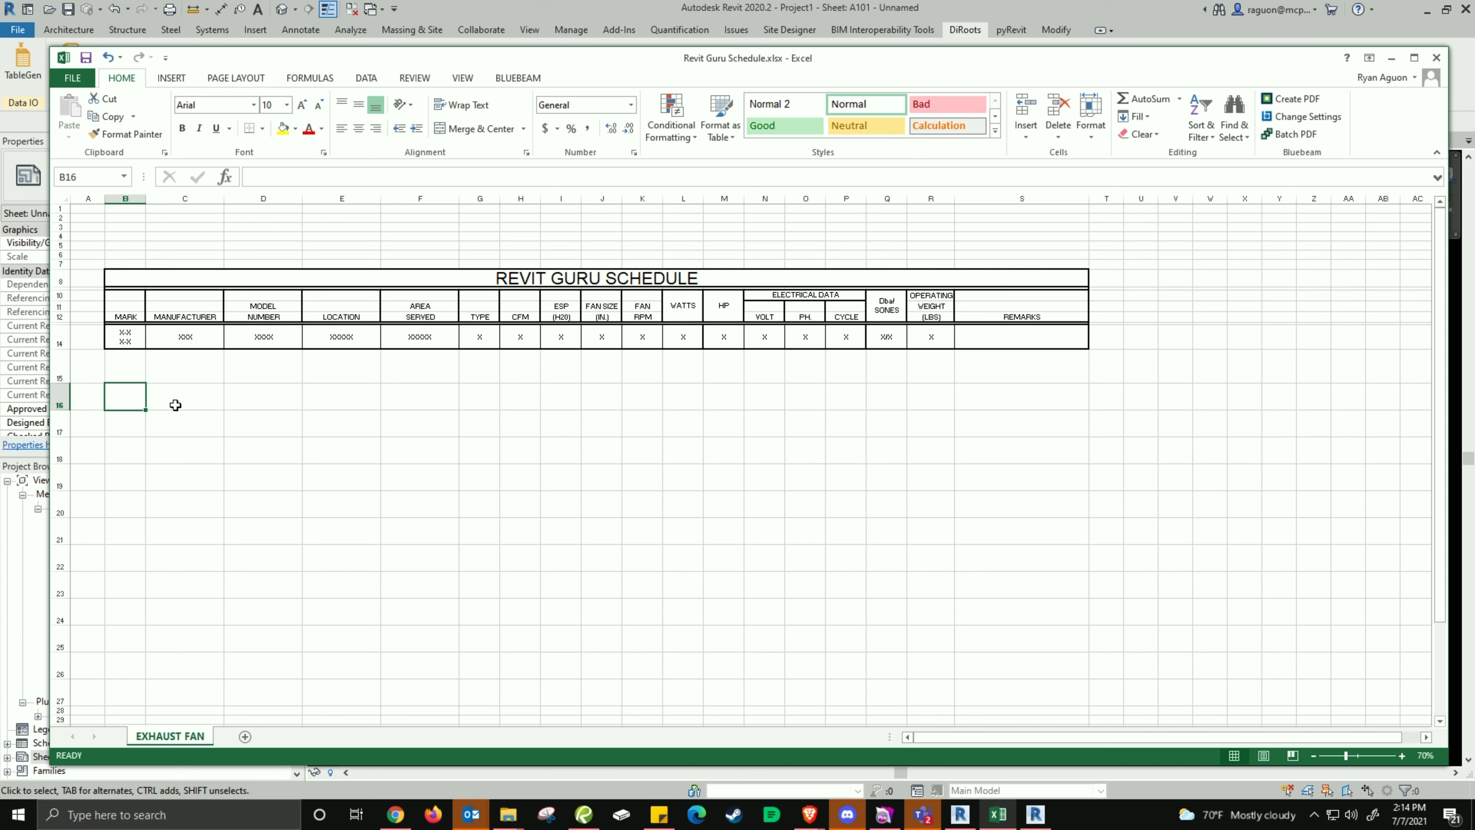
{"action": "left_click", "coordinate": [297, 396], "text": "shift"}
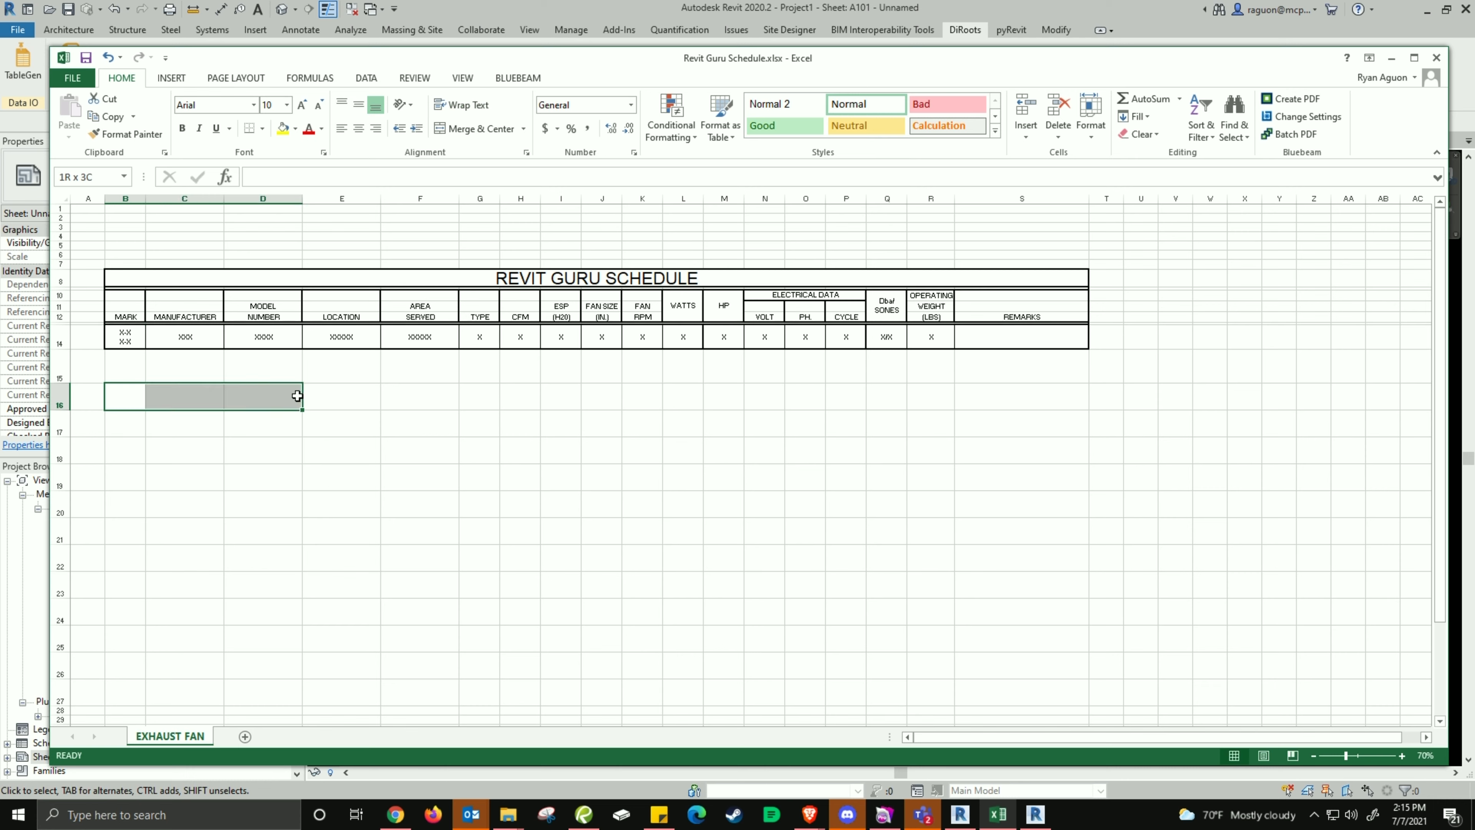
{"action": "left_click", "coordinate": [489, 129]}
{"action": "left_click", "coordinate": [489, 129]}
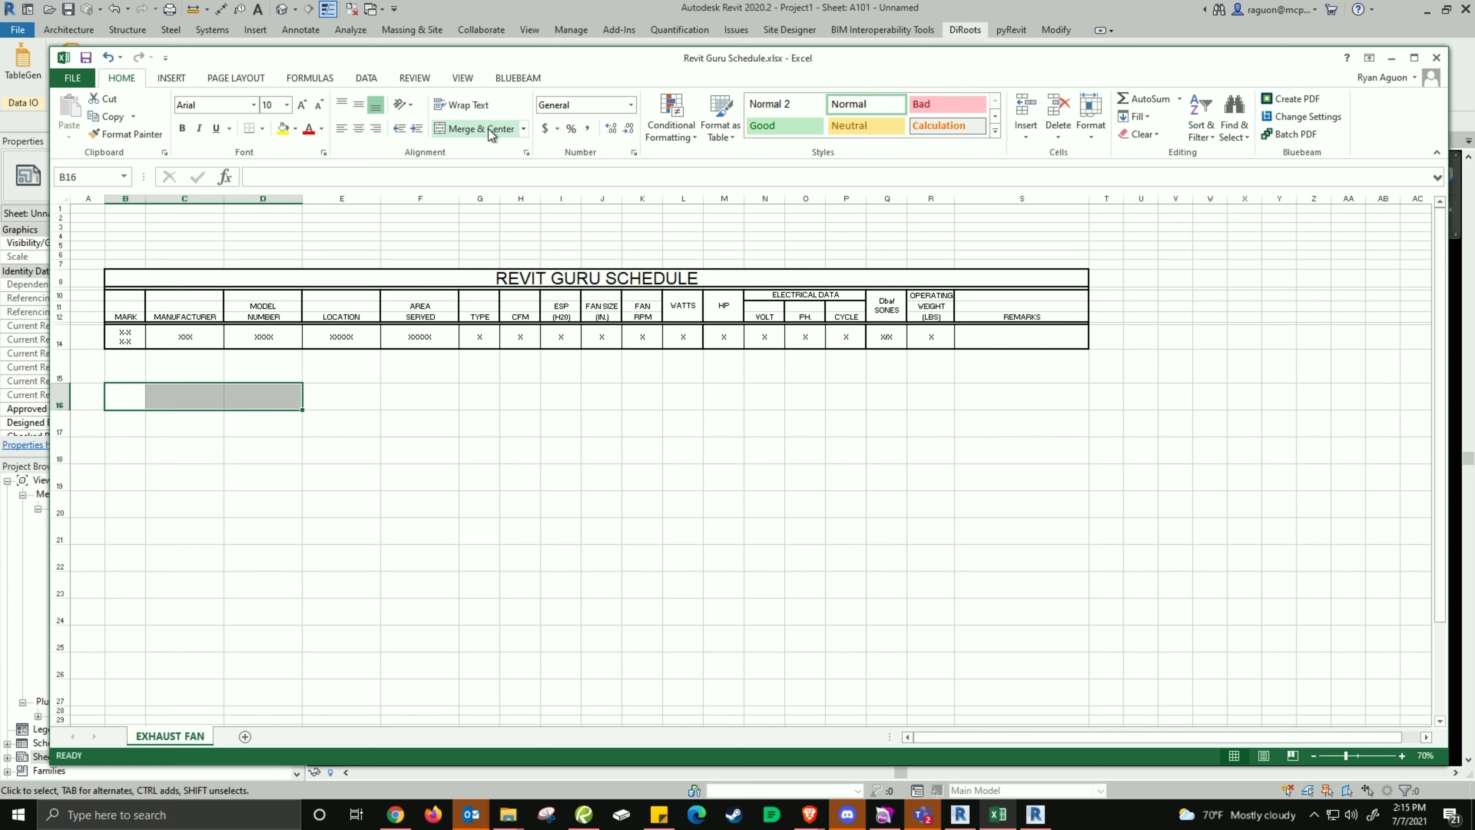
{"action": "left_click", "coordinate": [489, 129]}
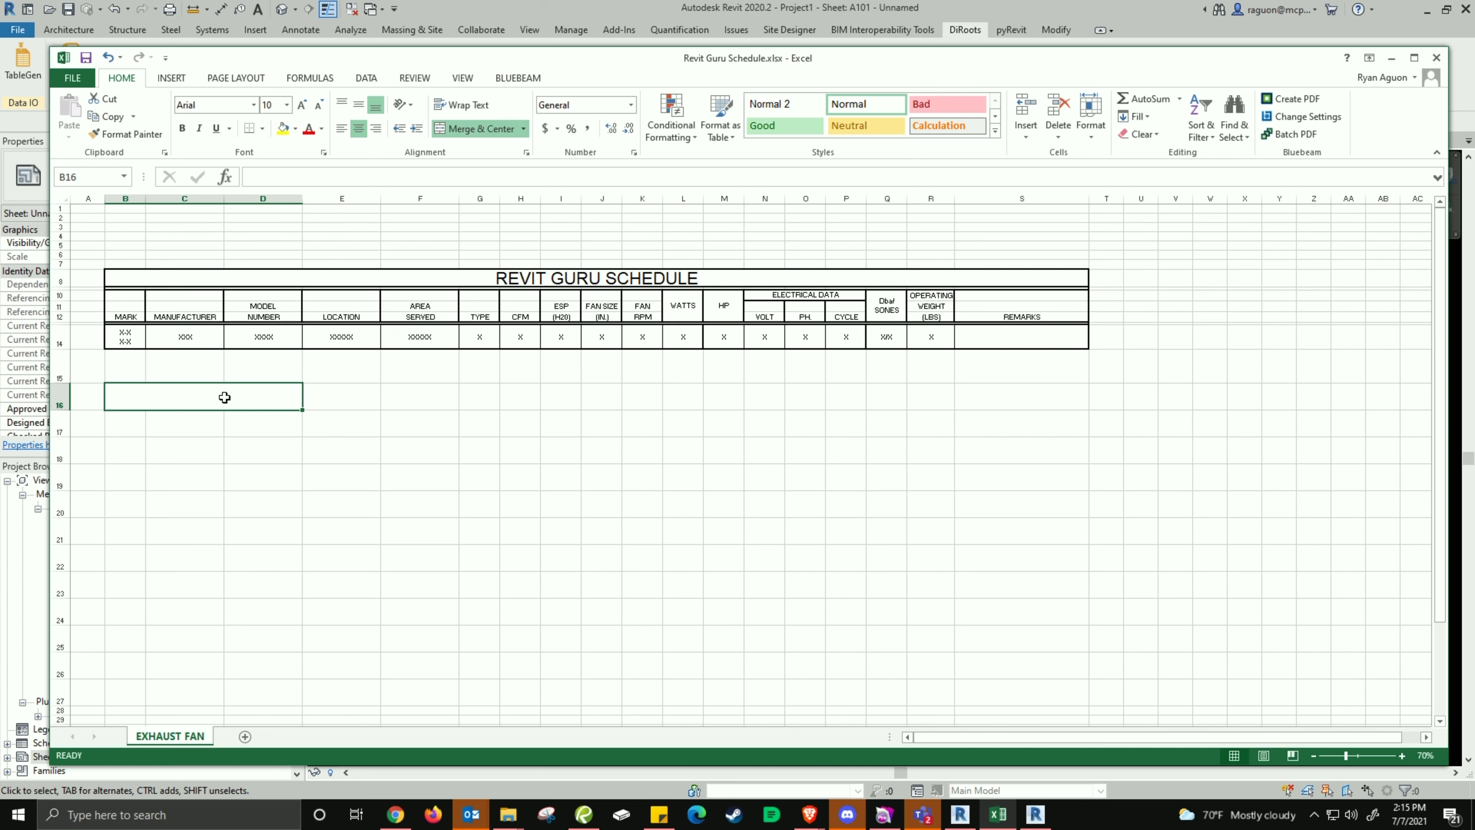
Try the sample text "dadfad" in the merged cell, discard it, and unmerge B16:D16.
{"action": "type", "text": "dadfad"}
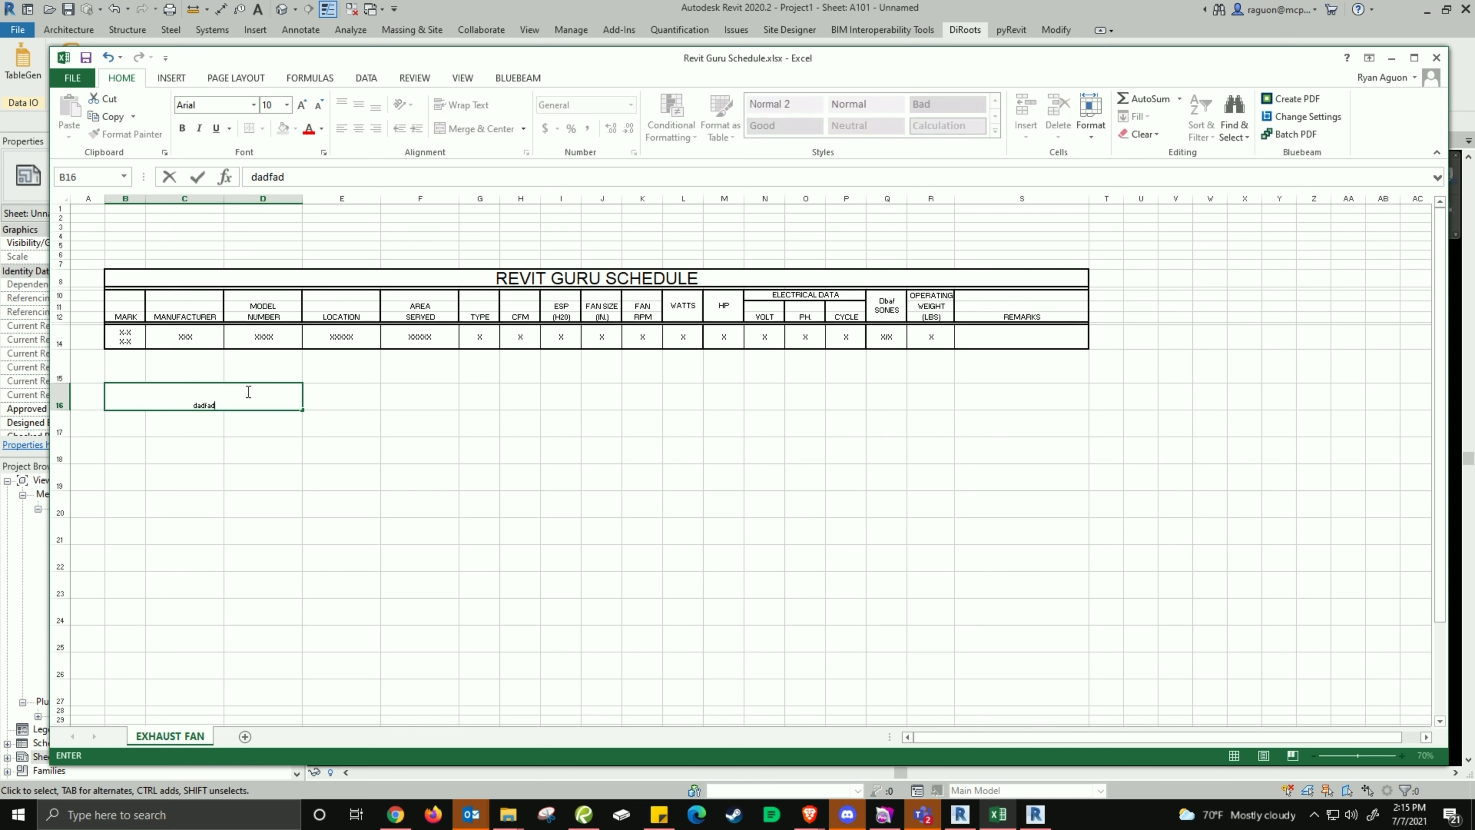
{"action": "key", "text": "Escape"}
{"action": "left_click", "coordinate": [331, 398]}
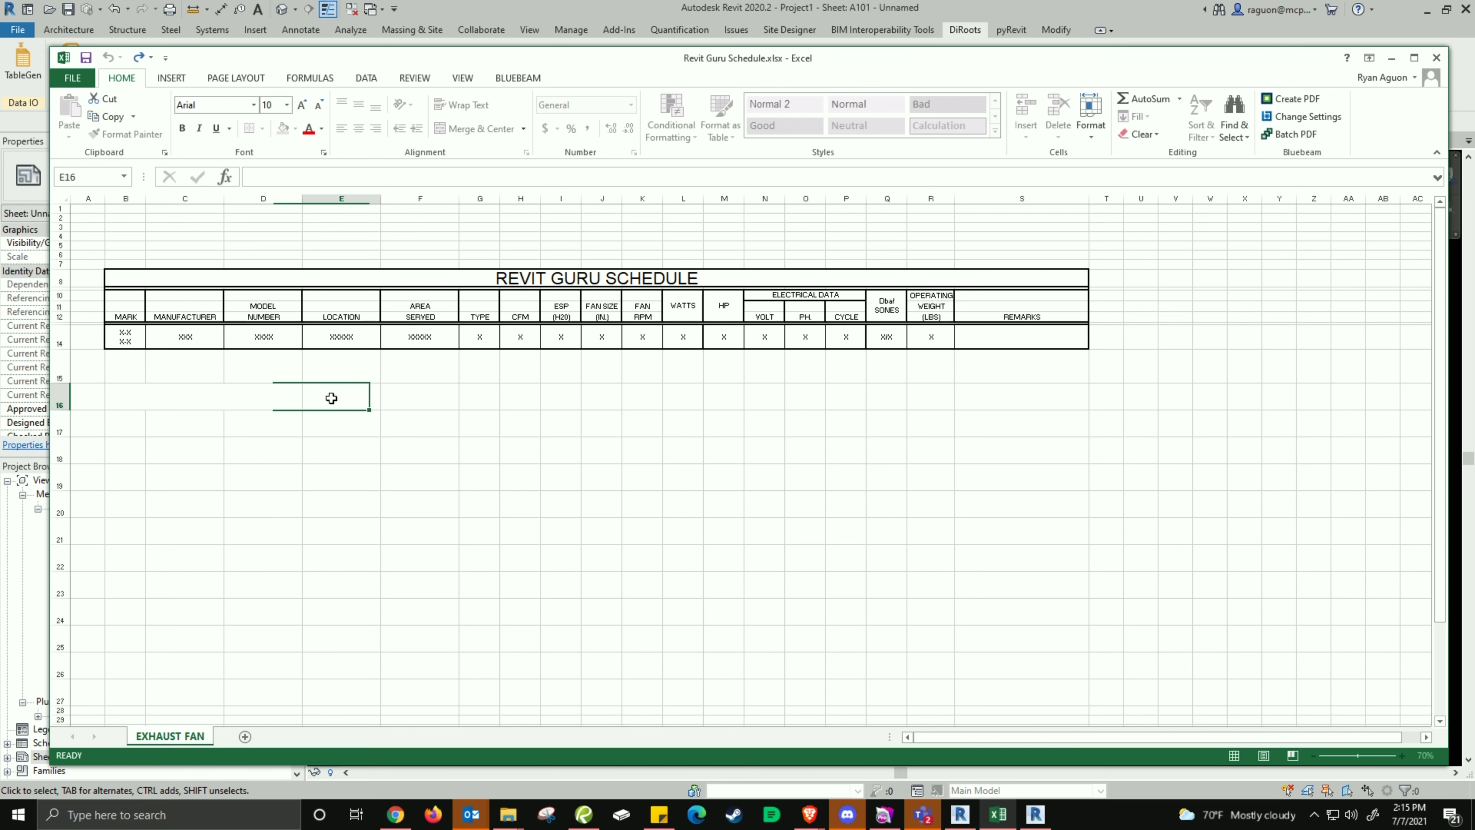
{"action": "left_click", "coordinate": [284, 400]}
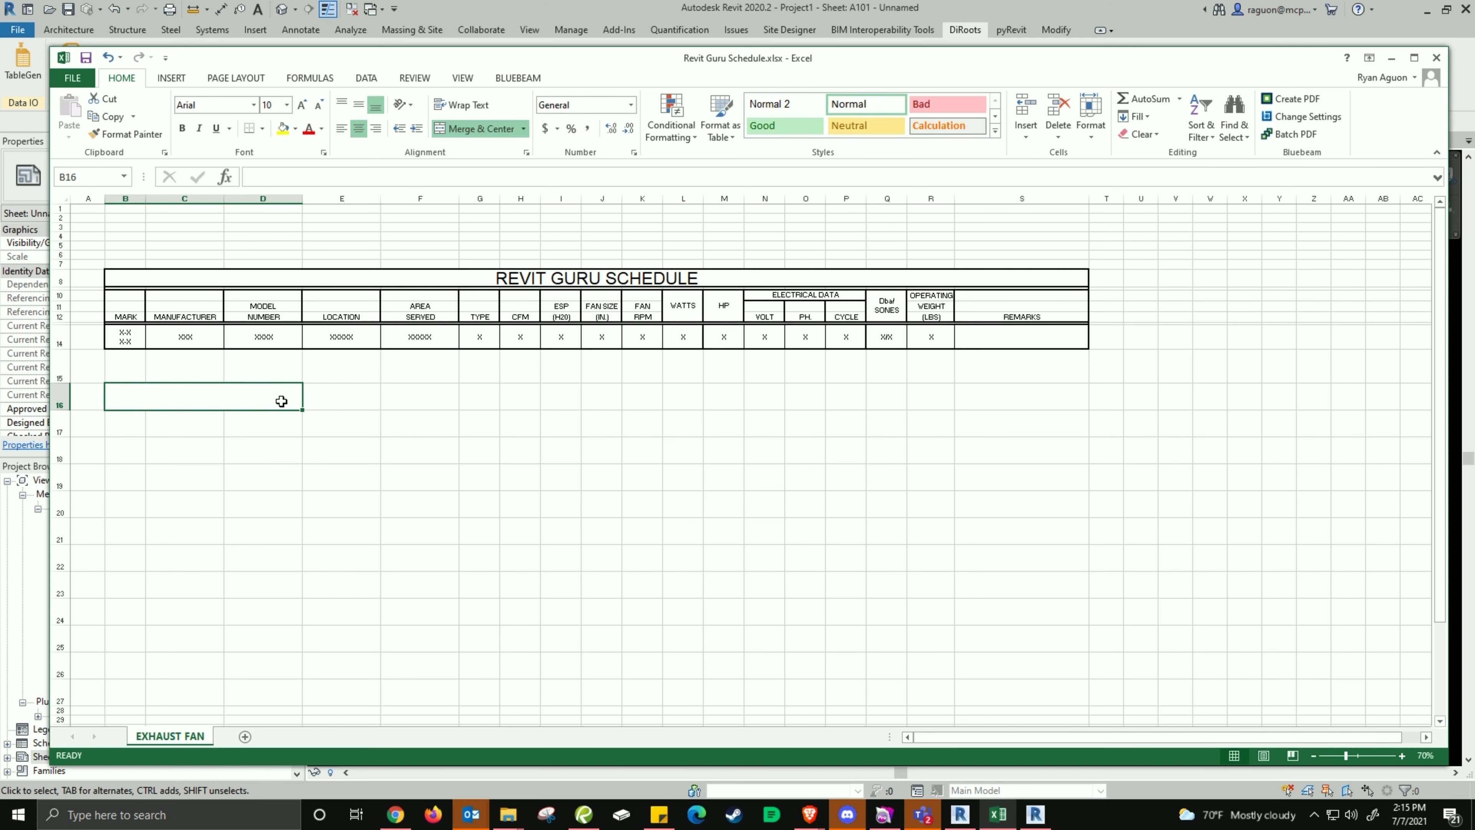
{"action": "left_click", "coordinate": [488, 127]}
{"action": "left_click", "coordinate": [319, 448]}
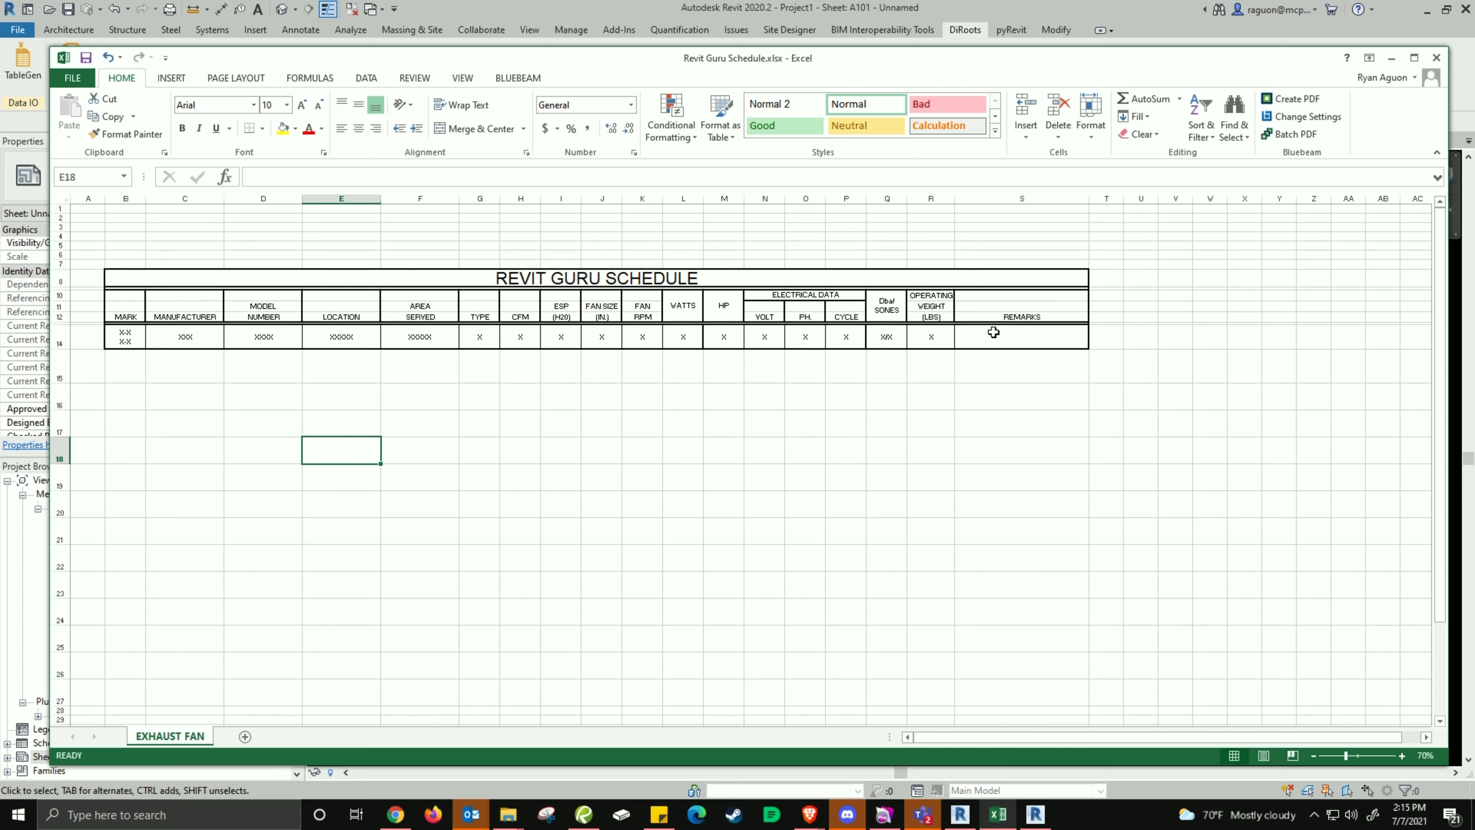
Set the height of row 14 to 35.
{"action": "left_click", "coordinate": [62, 336]}
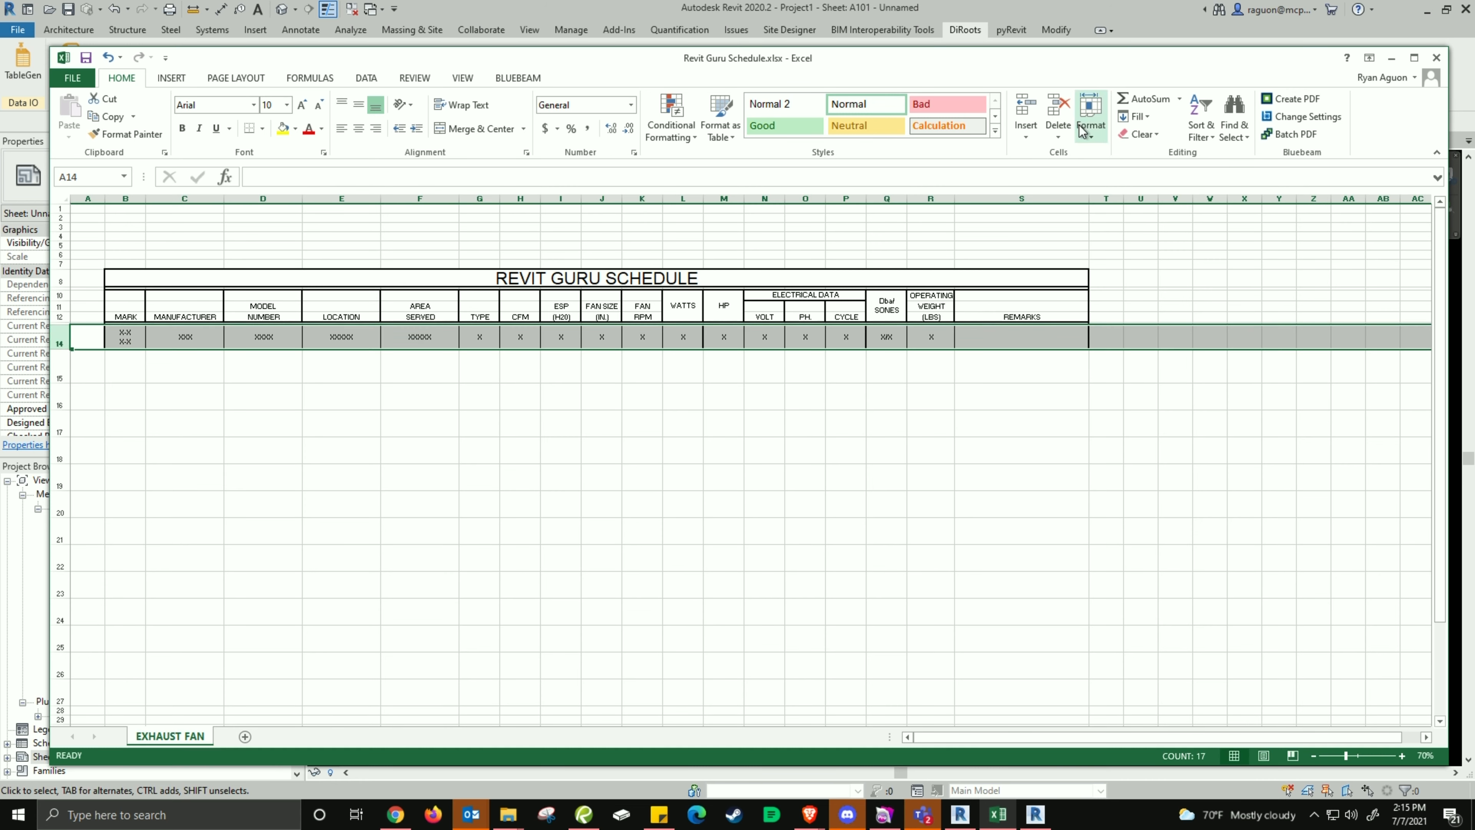
{"action": "left_click", "coordinate": [1094, 138]}
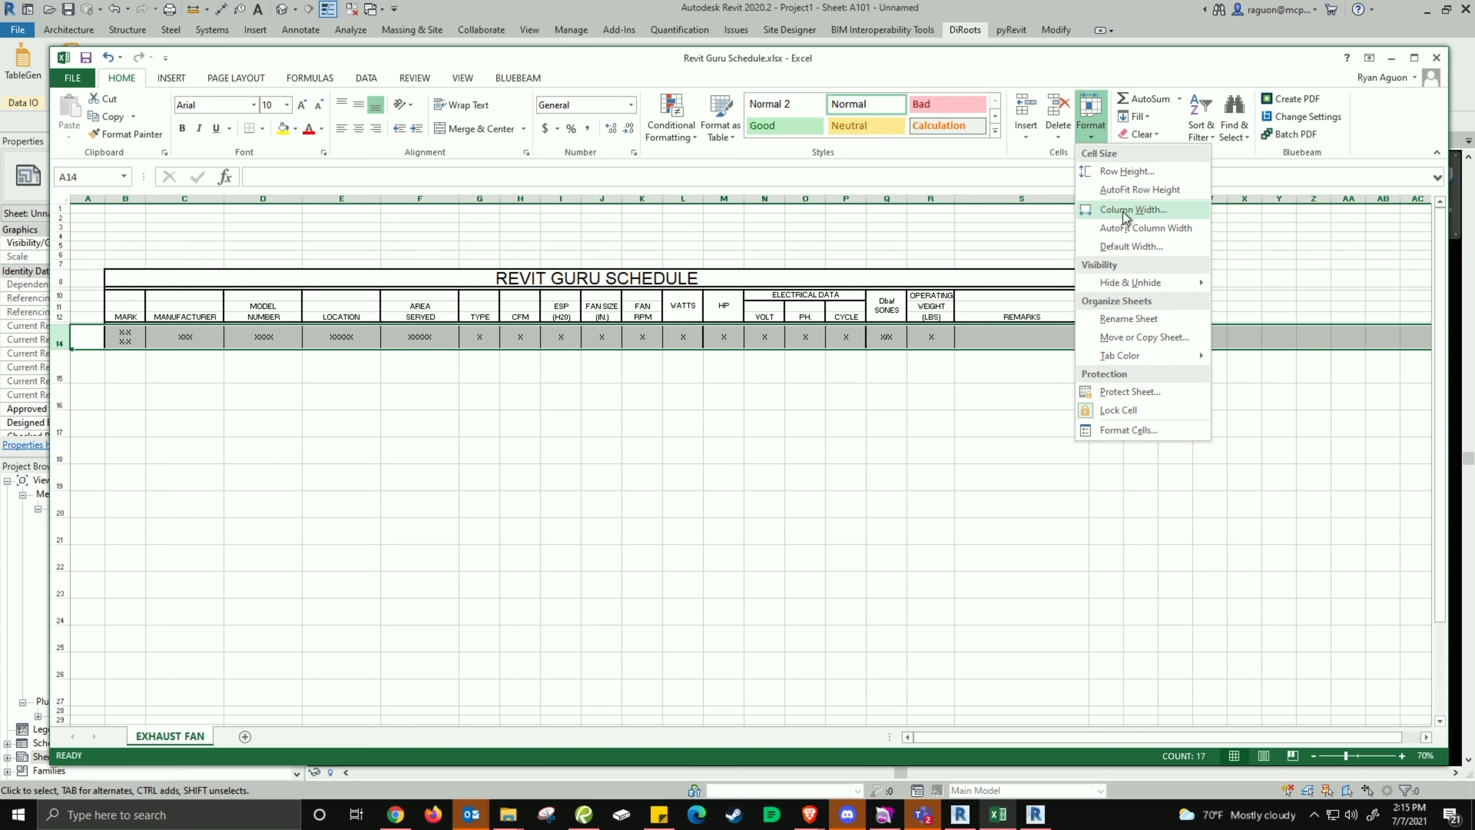
{"action": "left_click", "coordinate": [1127, 173]}
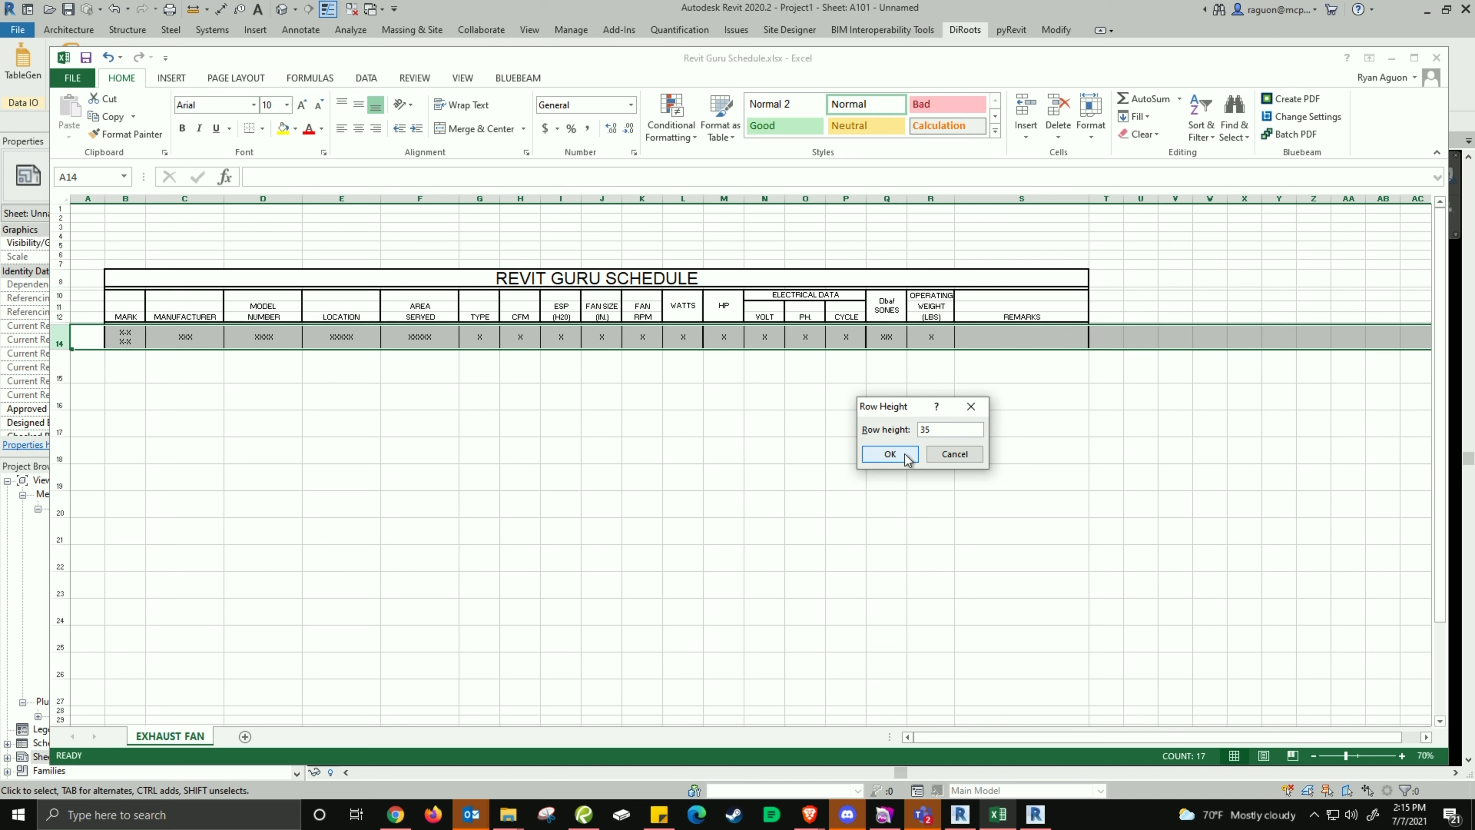
{"action": "left_click", "coordinate": [890, 454]}
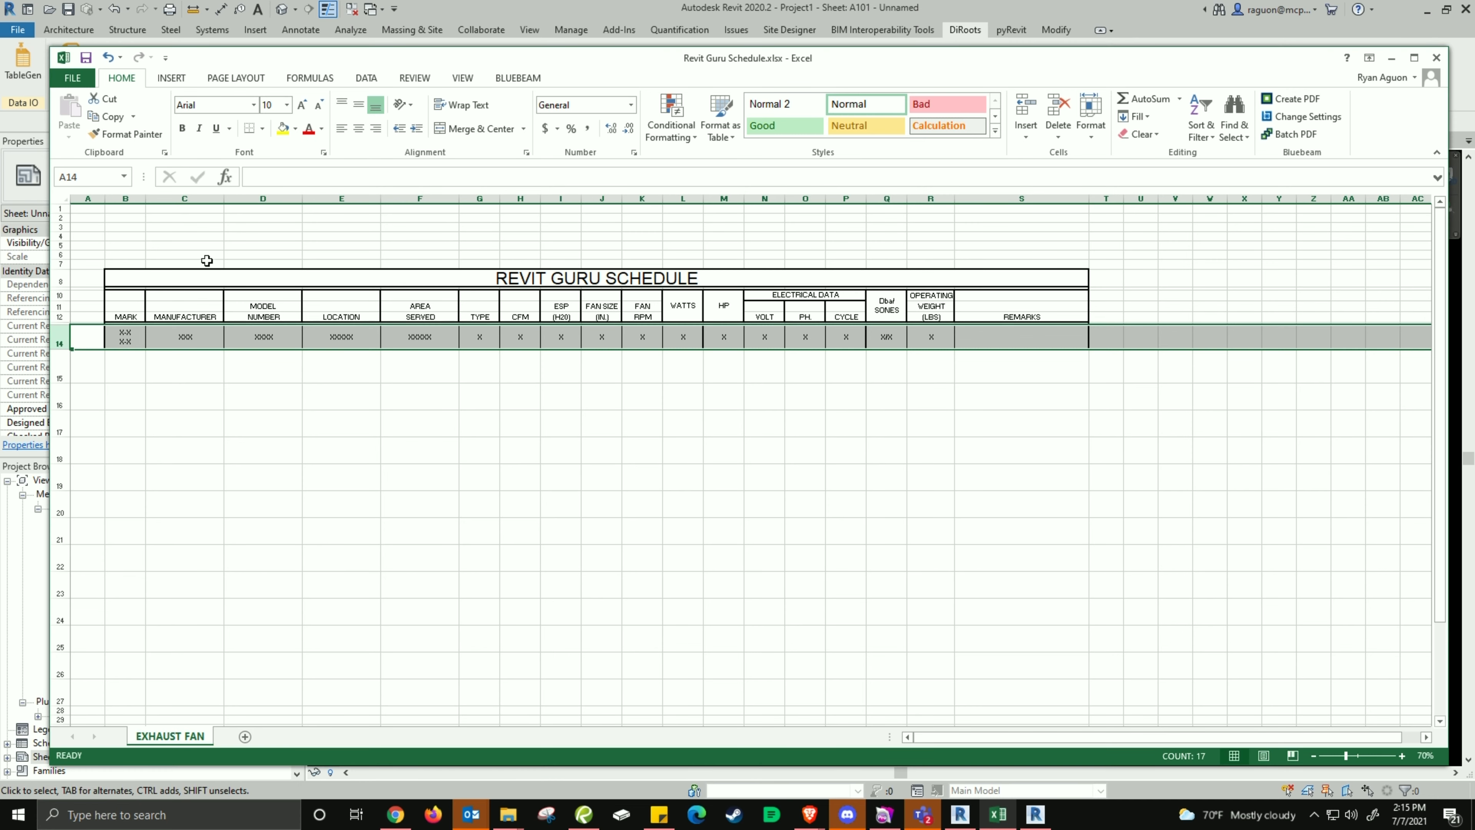
Set the width of column B to 10.
{"action": "left_click", "coordinate": [130, 198]}
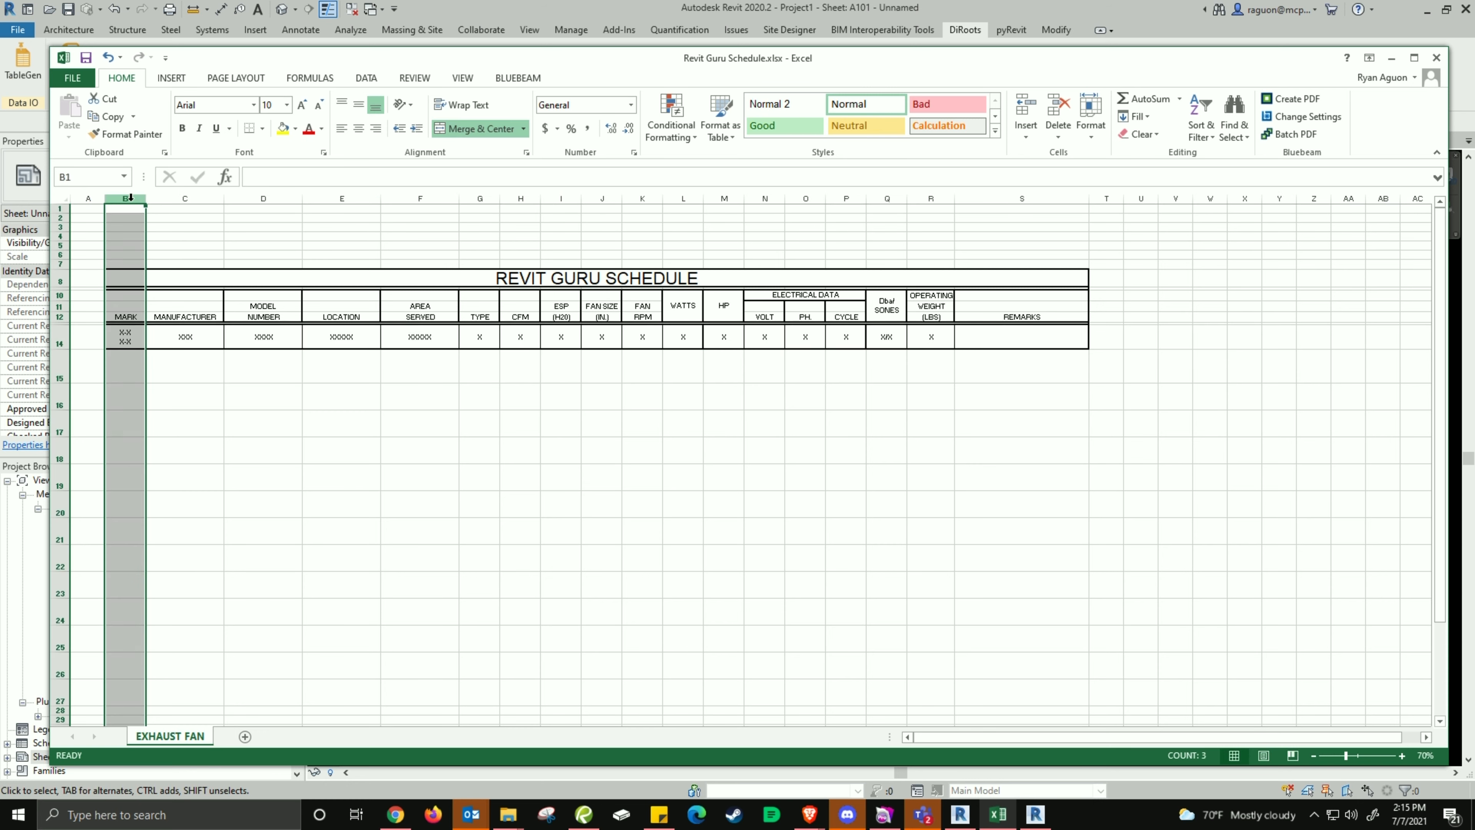
{"action": "left_click", "coordinate": [1088, 133]}
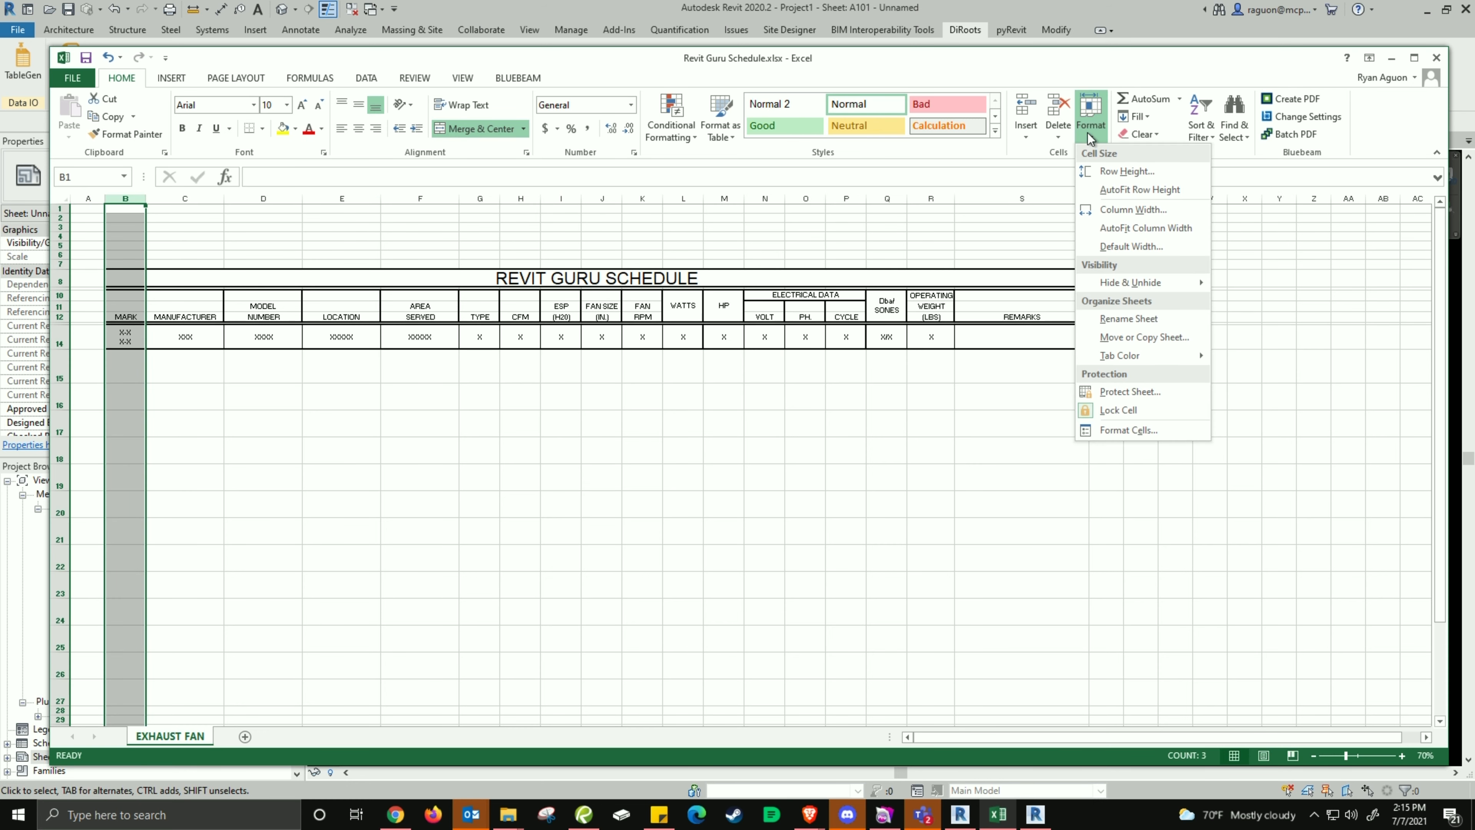
{"action": "left_click", "coordinate": [1119, 211]}
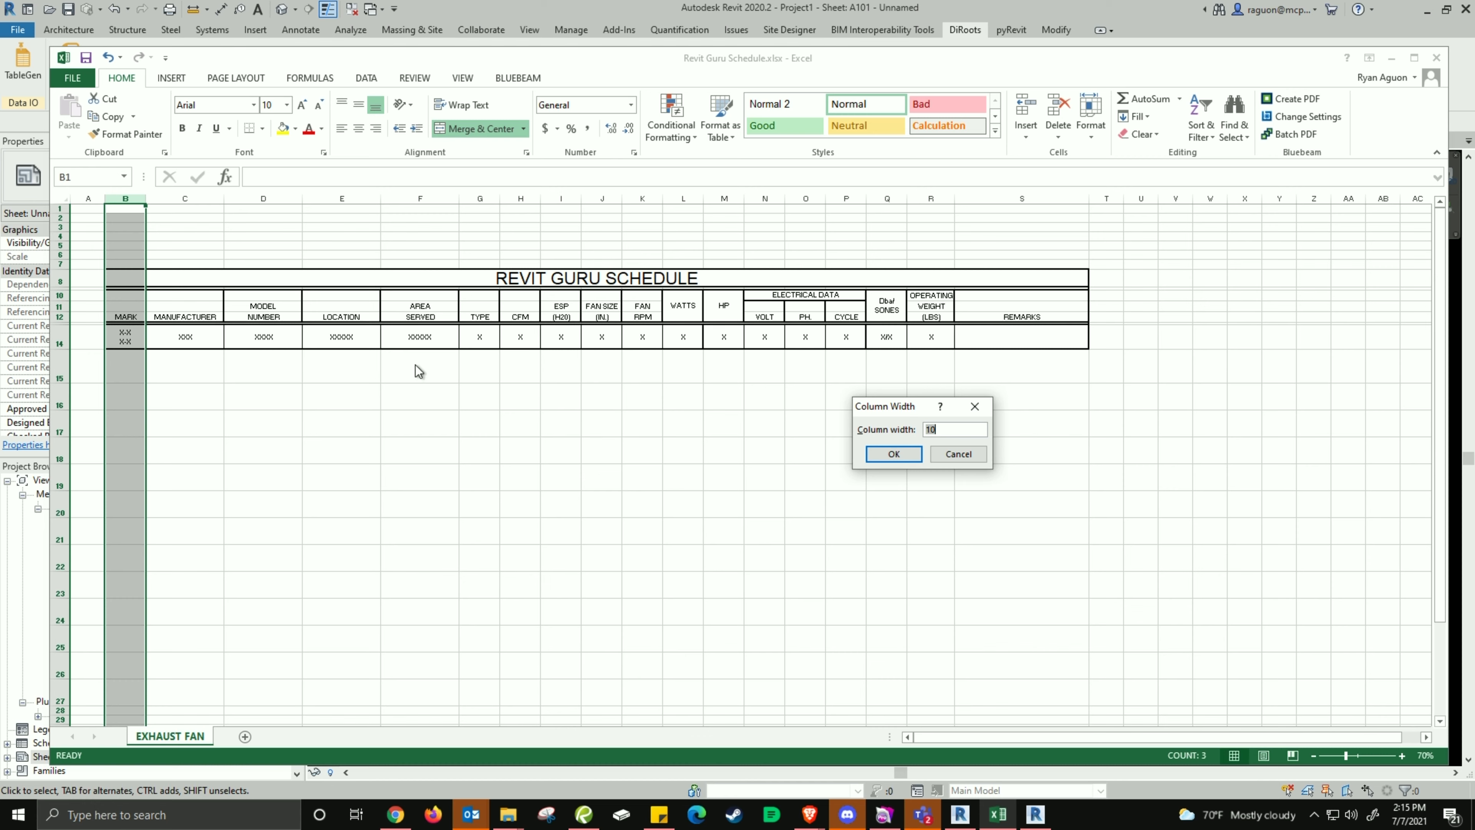
{"action": "left_click", "coordinate": [893, 454]}
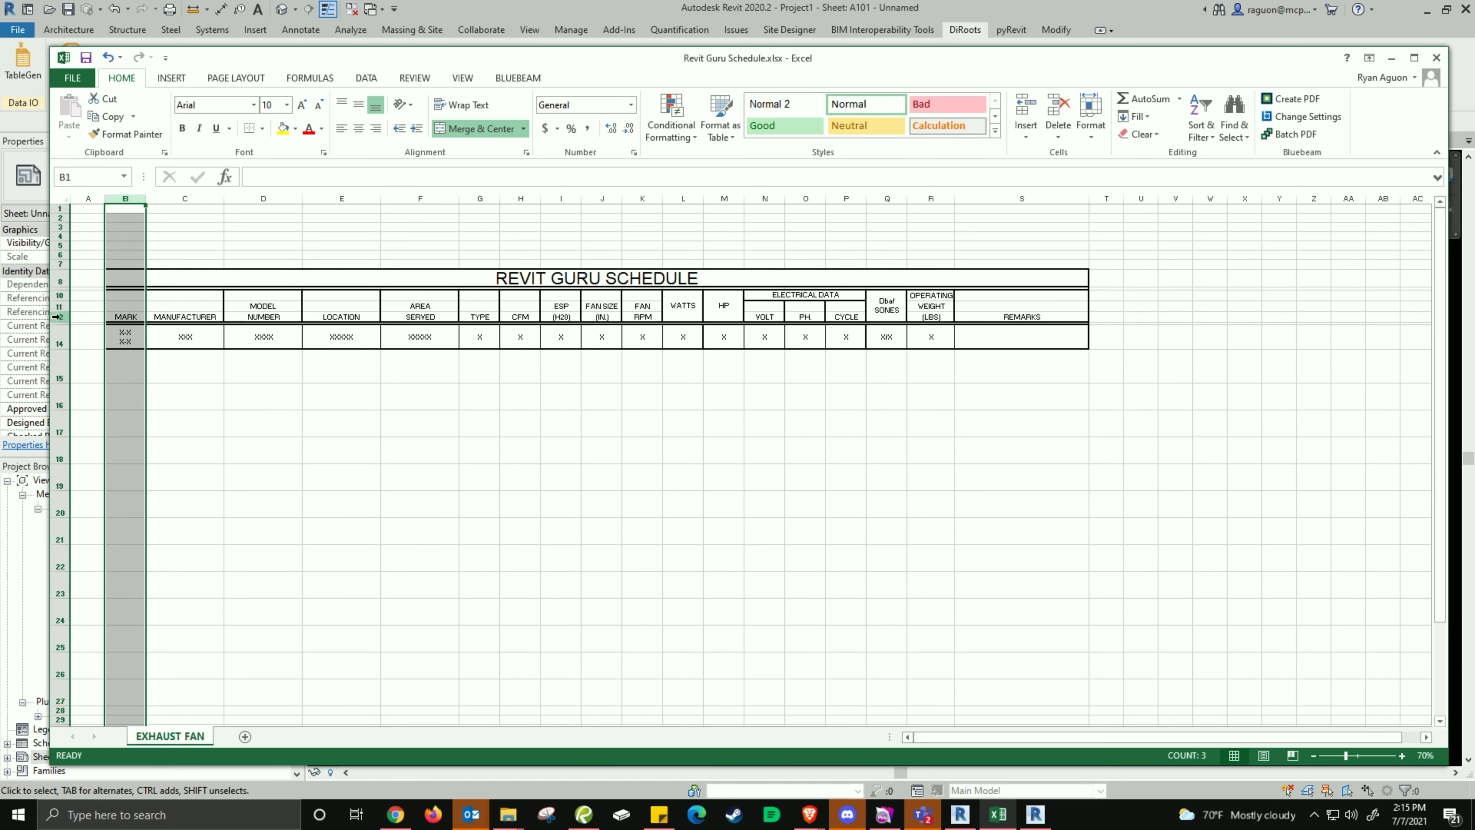
{"action": "left_click", "coordinate": [59, 316]}
{"action": "left_click", "coordinate": [843, 343]}
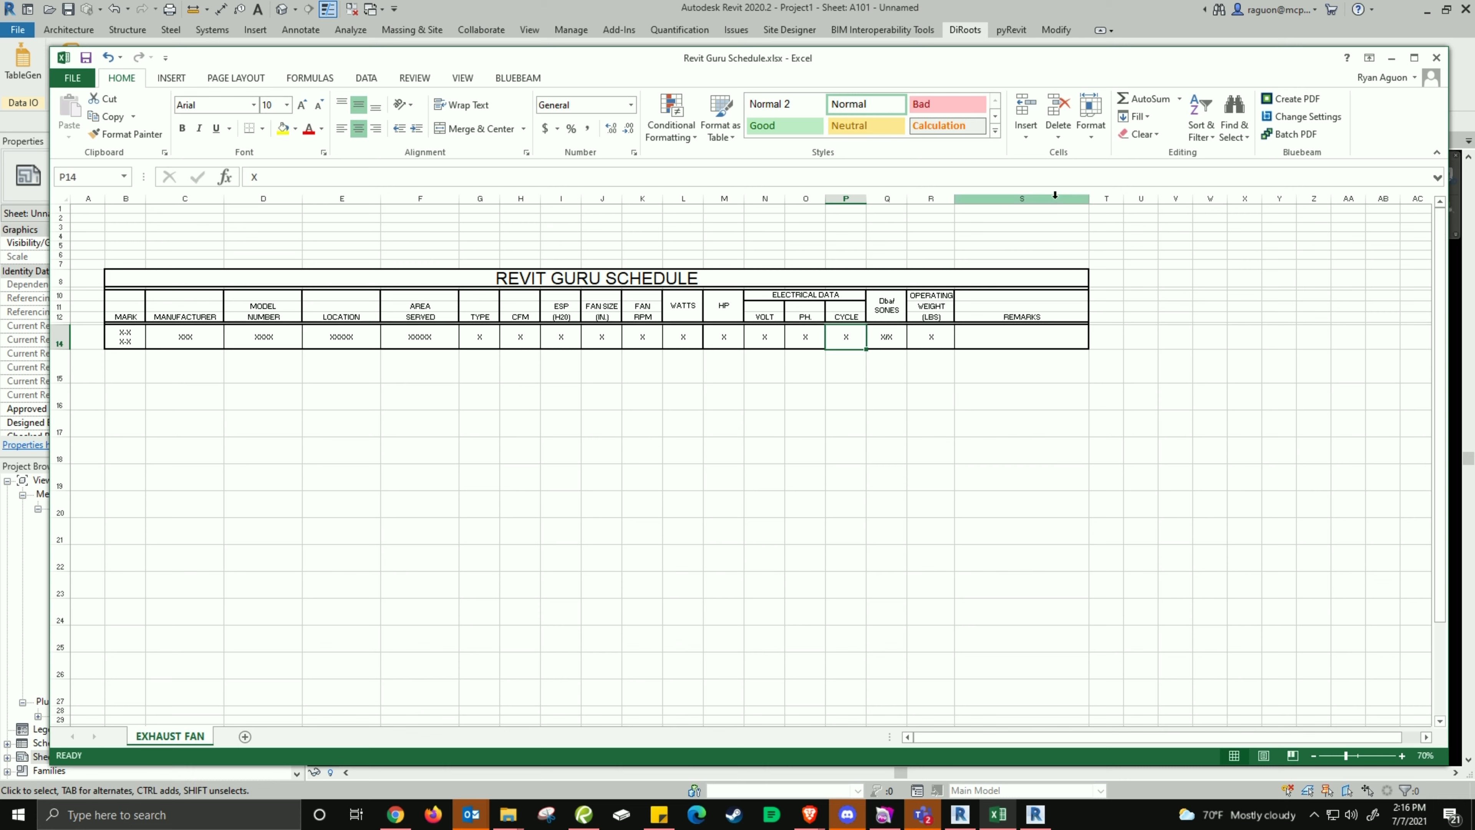
Try toggling the left and right borders of the Remarks cell S14 in the cell format settings, and discard the changes.
{"action": "left_click", "coordinate": [995, 339]}
{"action": "right_click", "coordinate": [1001, 341]}
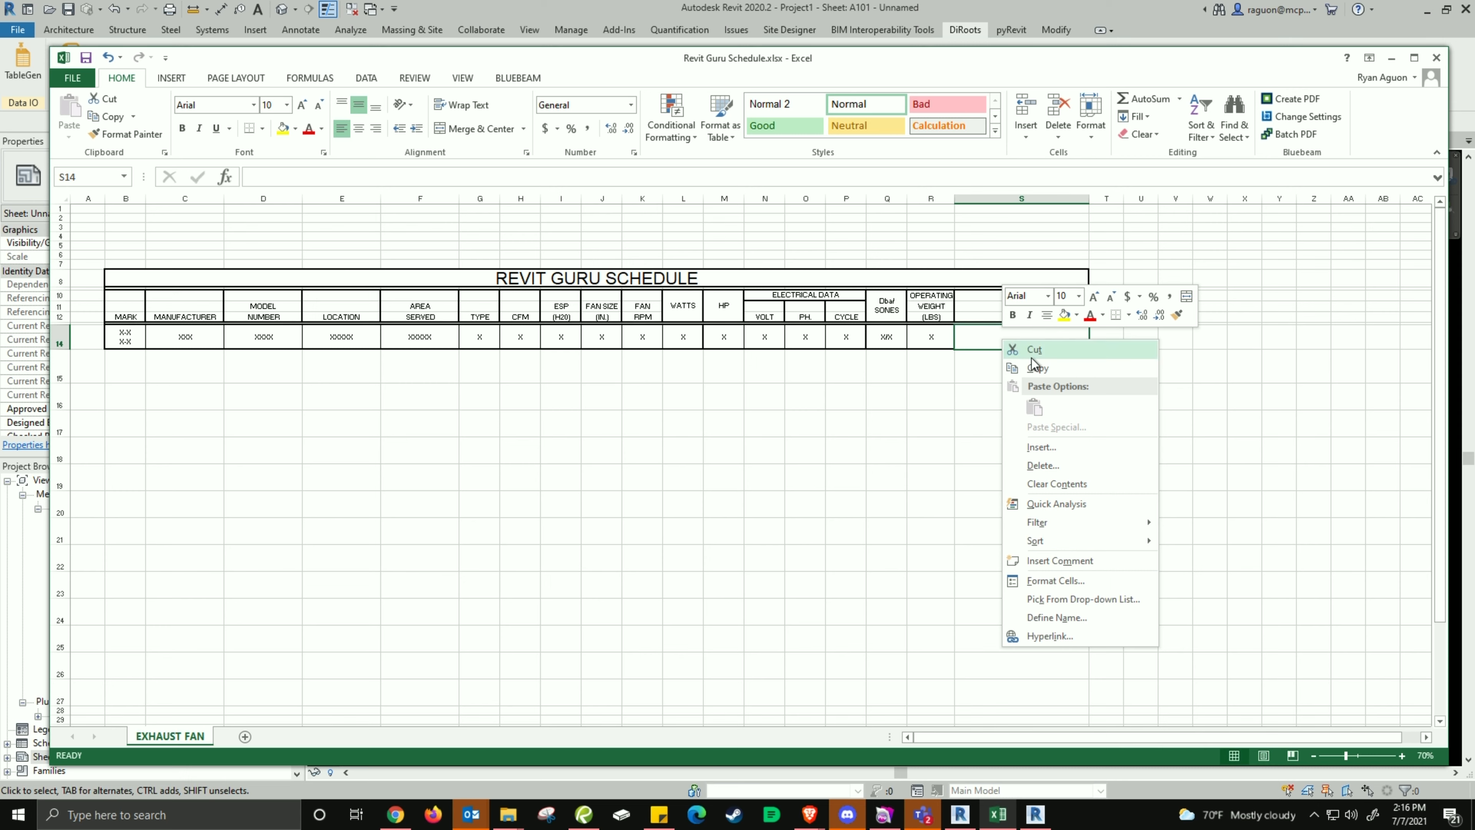
{"action": "left_click", "coordinate": [1057, 581]}
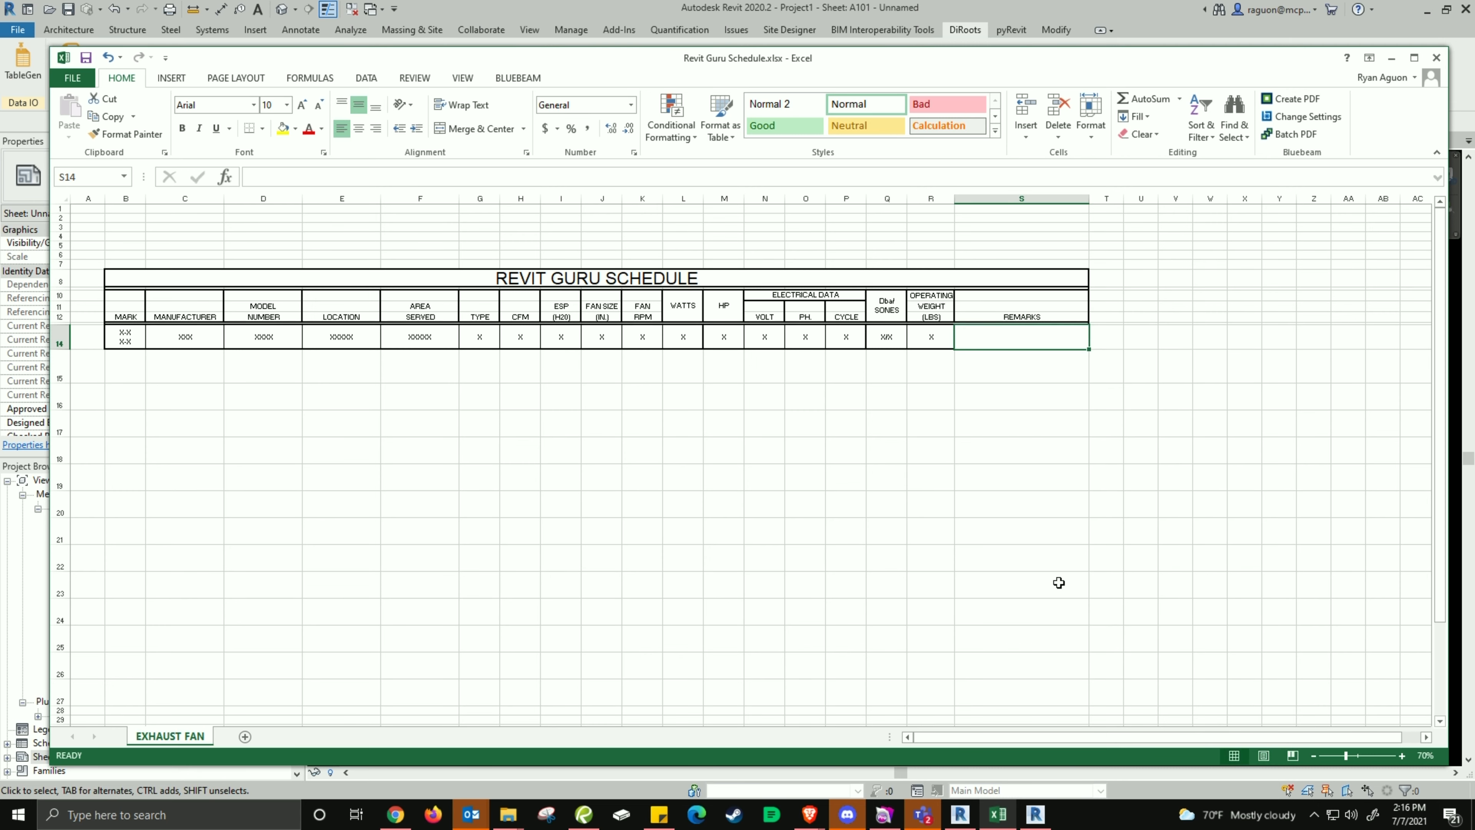
{"action": "left_click_drag", "start_coordinate": [1039, 408], "coordinate": [1045, 307]}
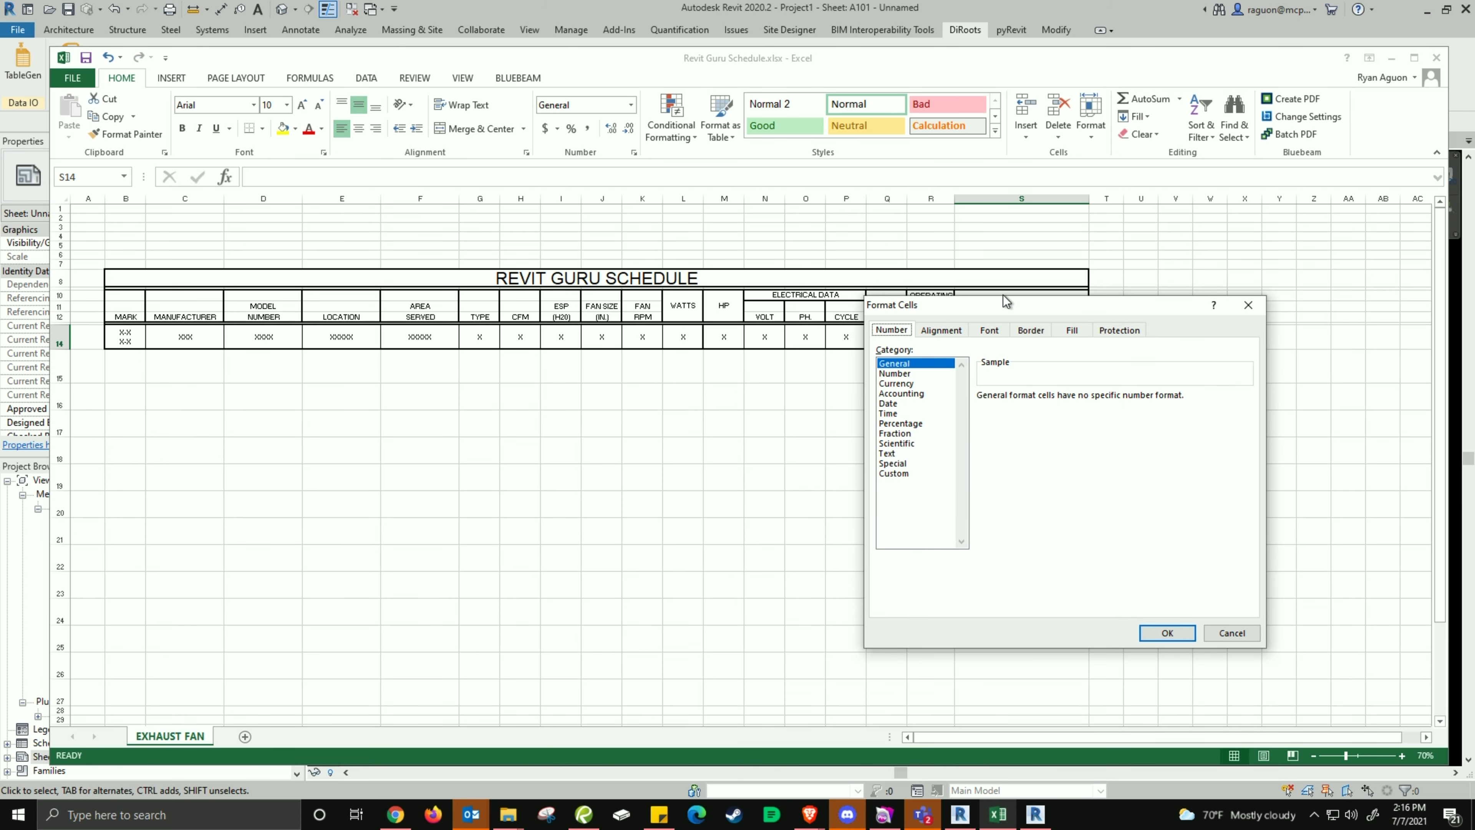
{"action": "left_click", "coordinate": [1029, 331]}
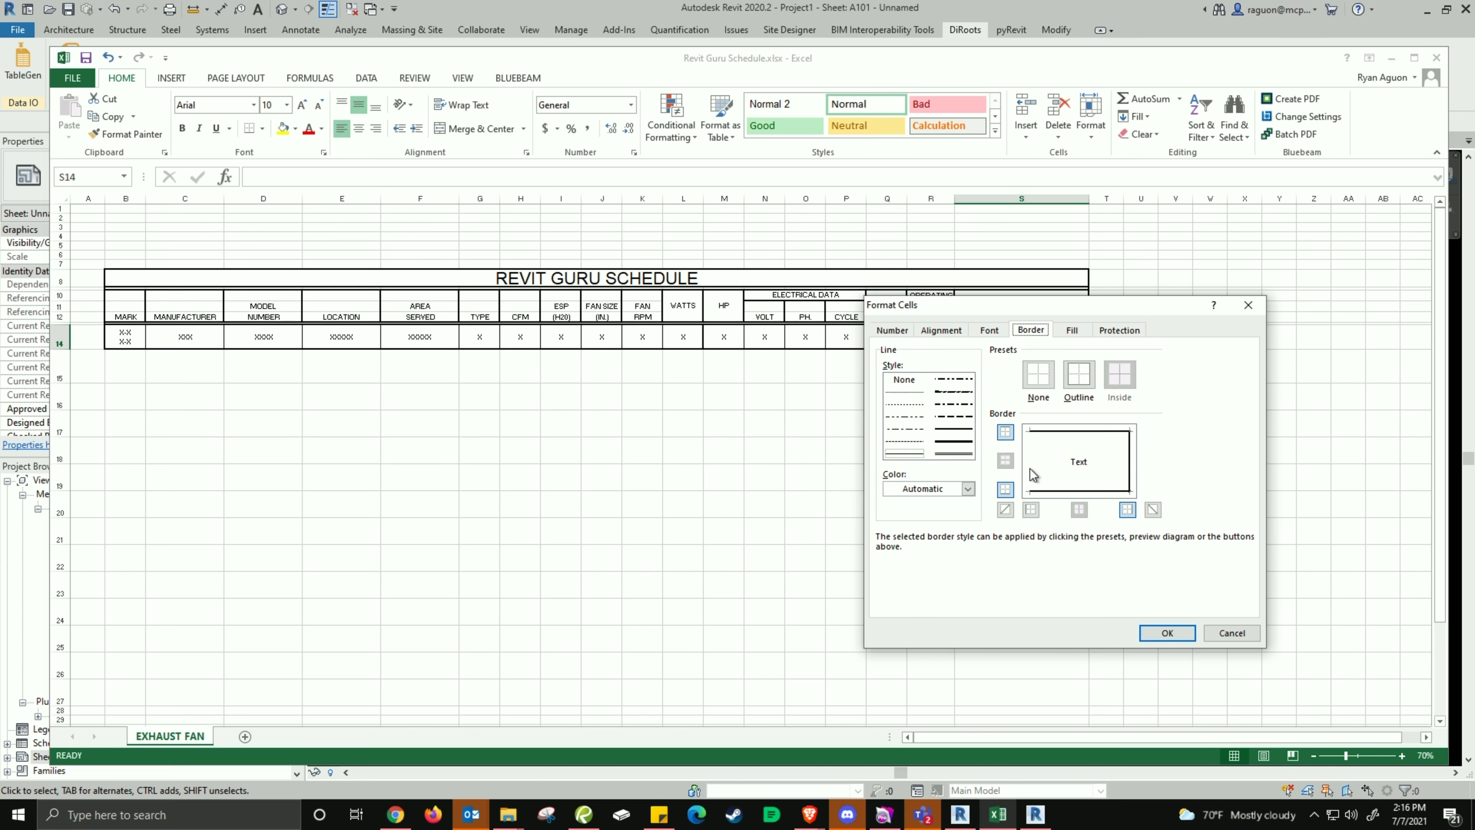
{"action": "left_click", "coordinate": [1131, 465]}
{"action": "left_click", "coordinate": [1131, 463]}
{"action": "left_click", "coordinate": [1129, 463]}
{"action": "left_click", "coordinate": [1131, 464]}
{"action": "left_click", "coordinate": [1130, 459]}
{"action": "left_click", "coordinate": [1064, 476]}
{"action": "left_click", "coordinate": [1063, 477]}
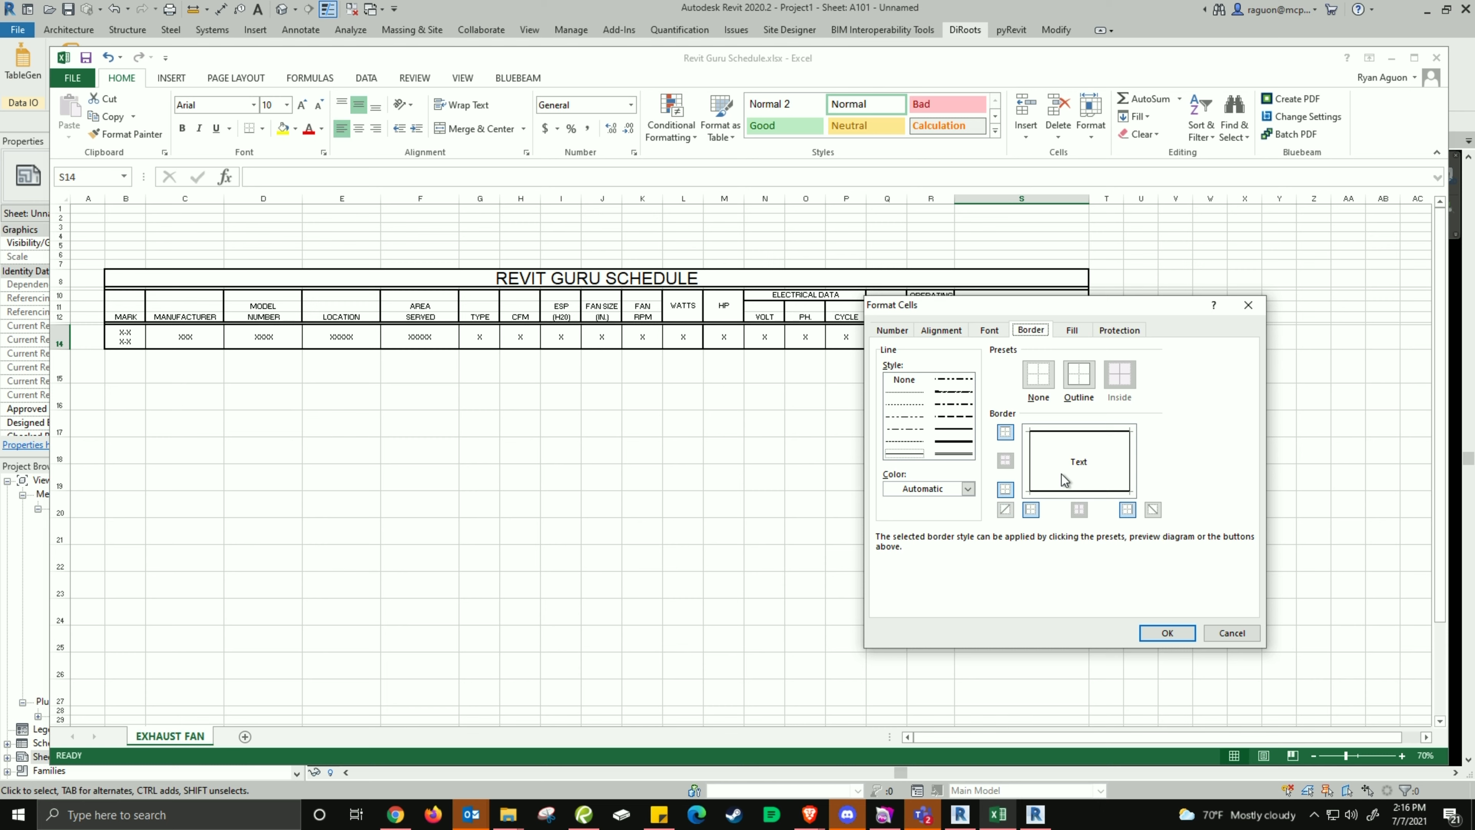
{"action": "left_click", "coordinate": [1108, 476]}
{"action": "left_click", "coordinate": [1106, 481]}
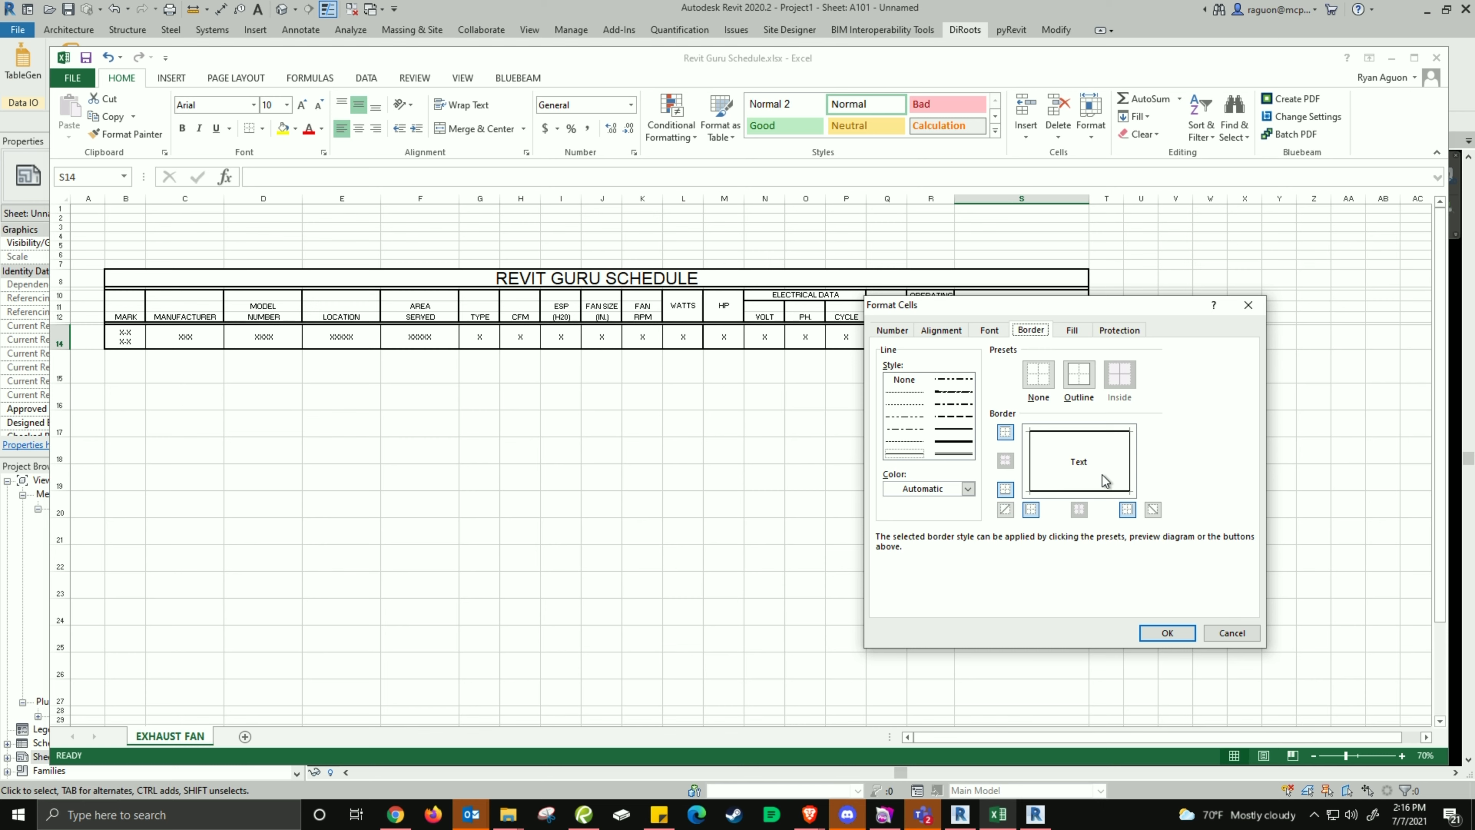
{"action": "left_click", "coordinate": [1040, 465]}
{"action": "left_click", "coordinate": [1040, 465]}
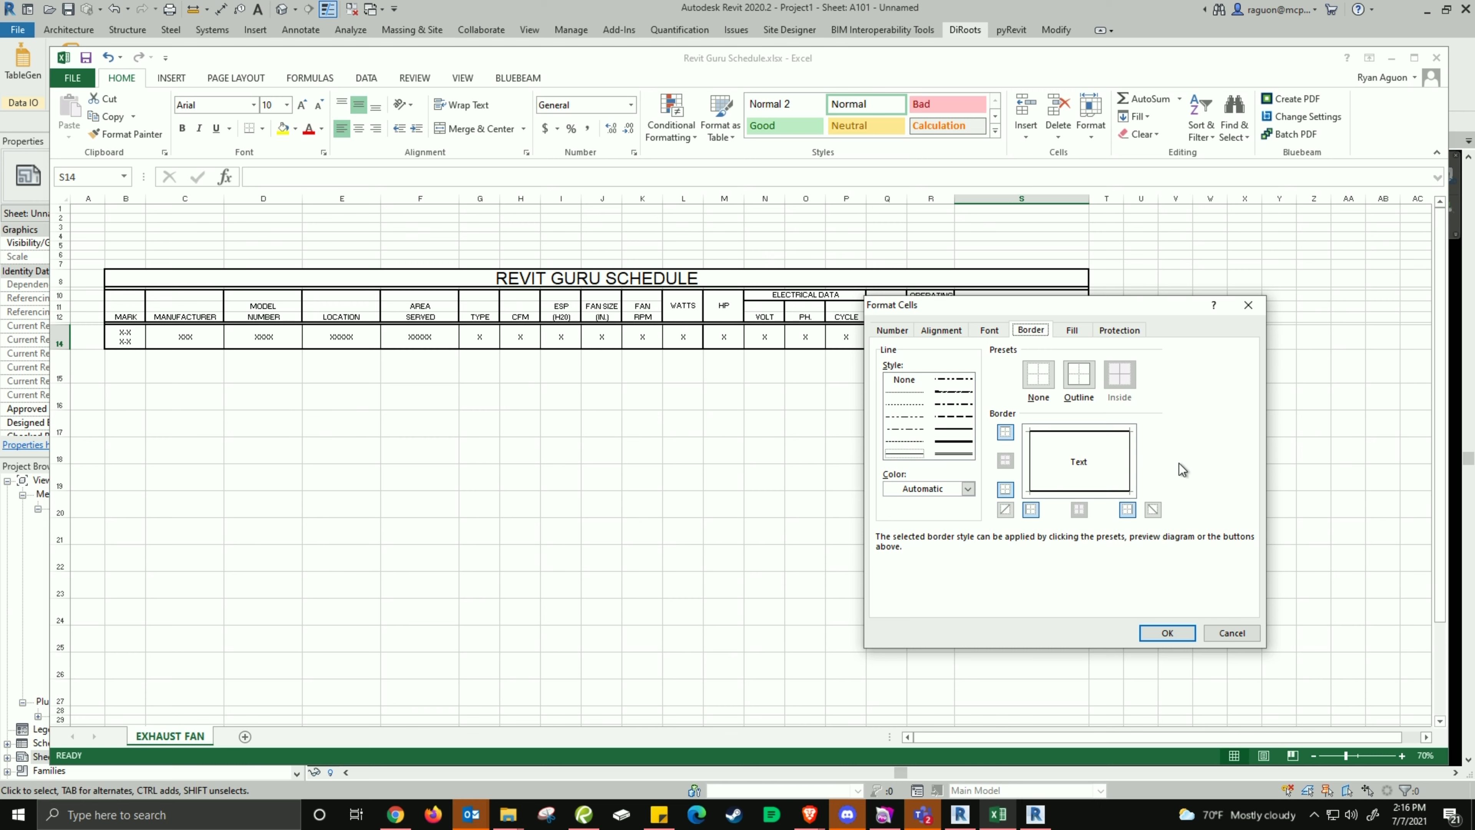
{"action": "left_click", "coordinate": [1236, 633]}
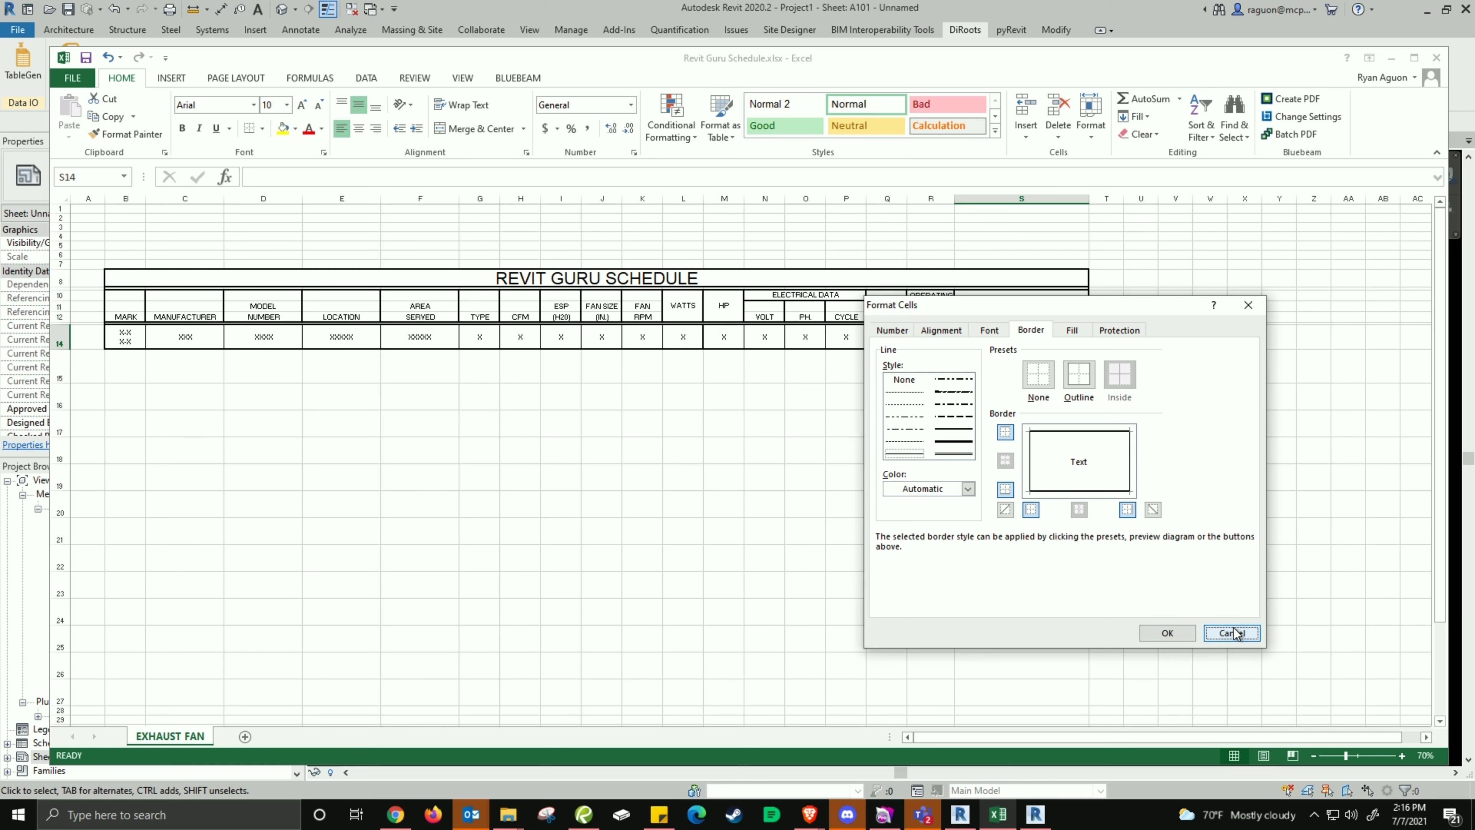
Apply thin outline borders and inner vertical dividers to the empty cells L17:P17.
{"action": "left_click", "coordinate": [694, 425]}
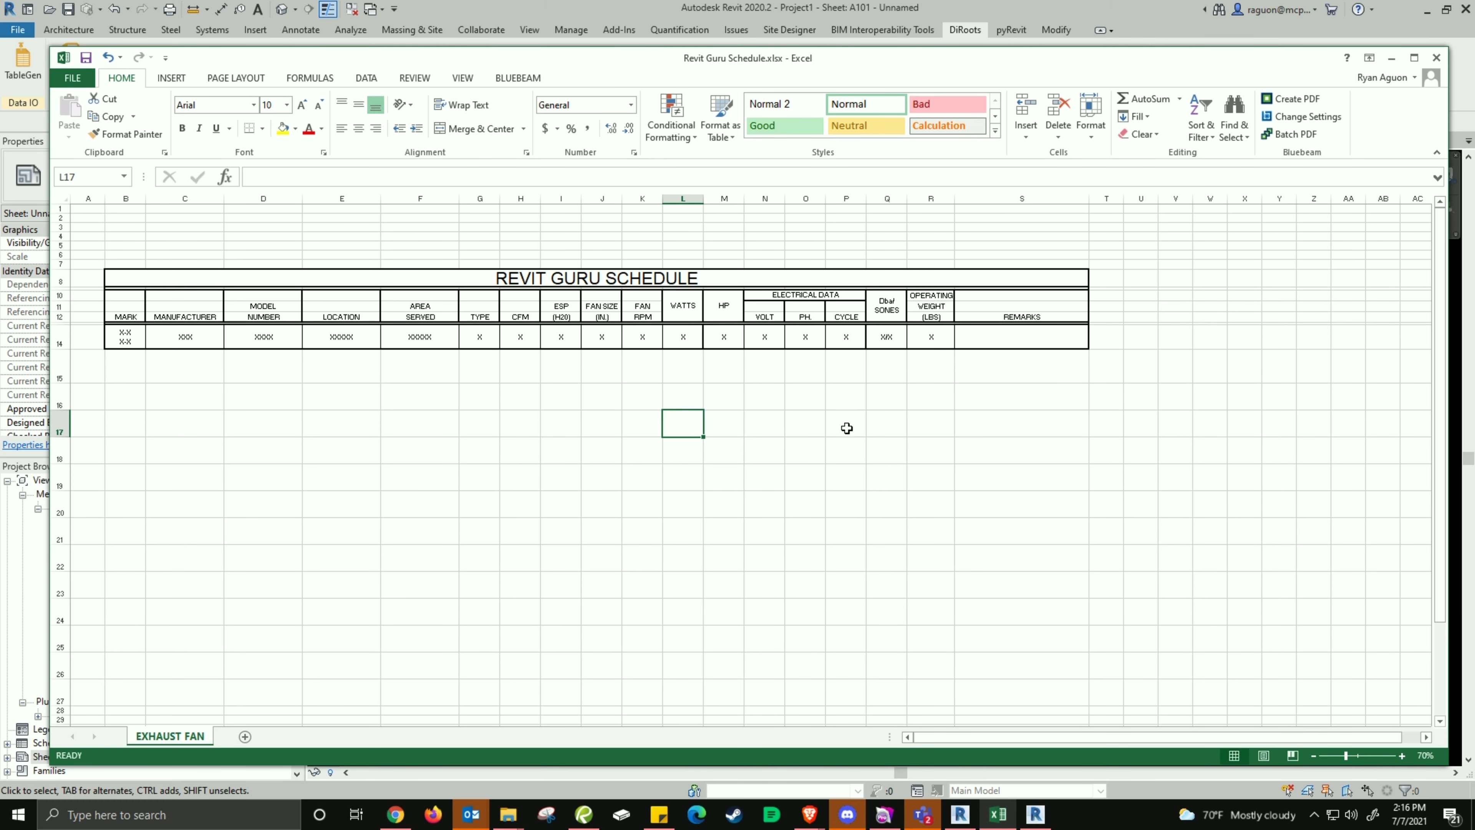
{"action": "left_click_drag", "start_coordinate": [847, 429], "coordinate": [856, 428]}
{"action": "right_click", "coordinate": [822, 429]}
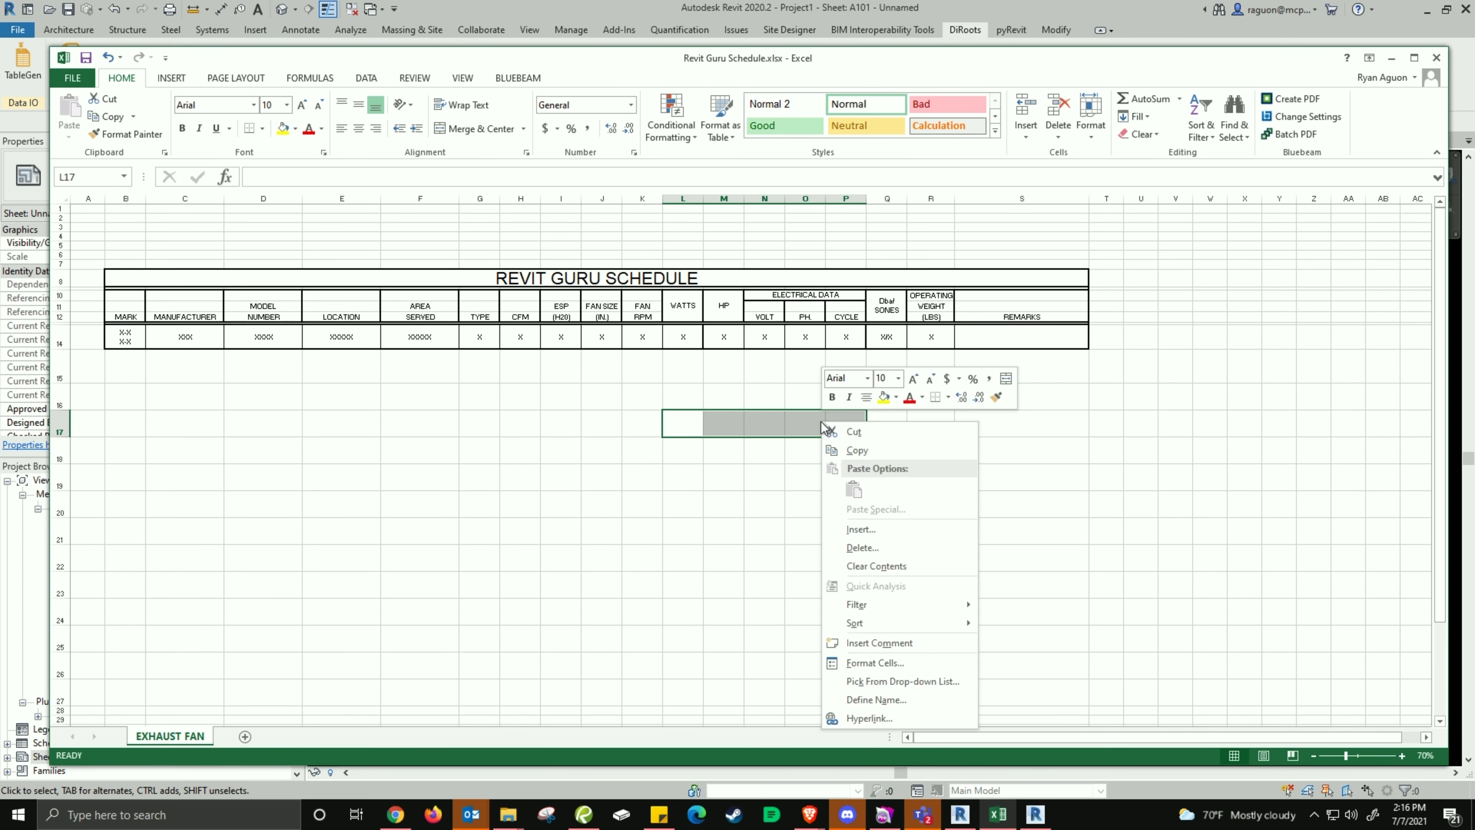
{"action": "left_click", "coordinate": [902, 662]}
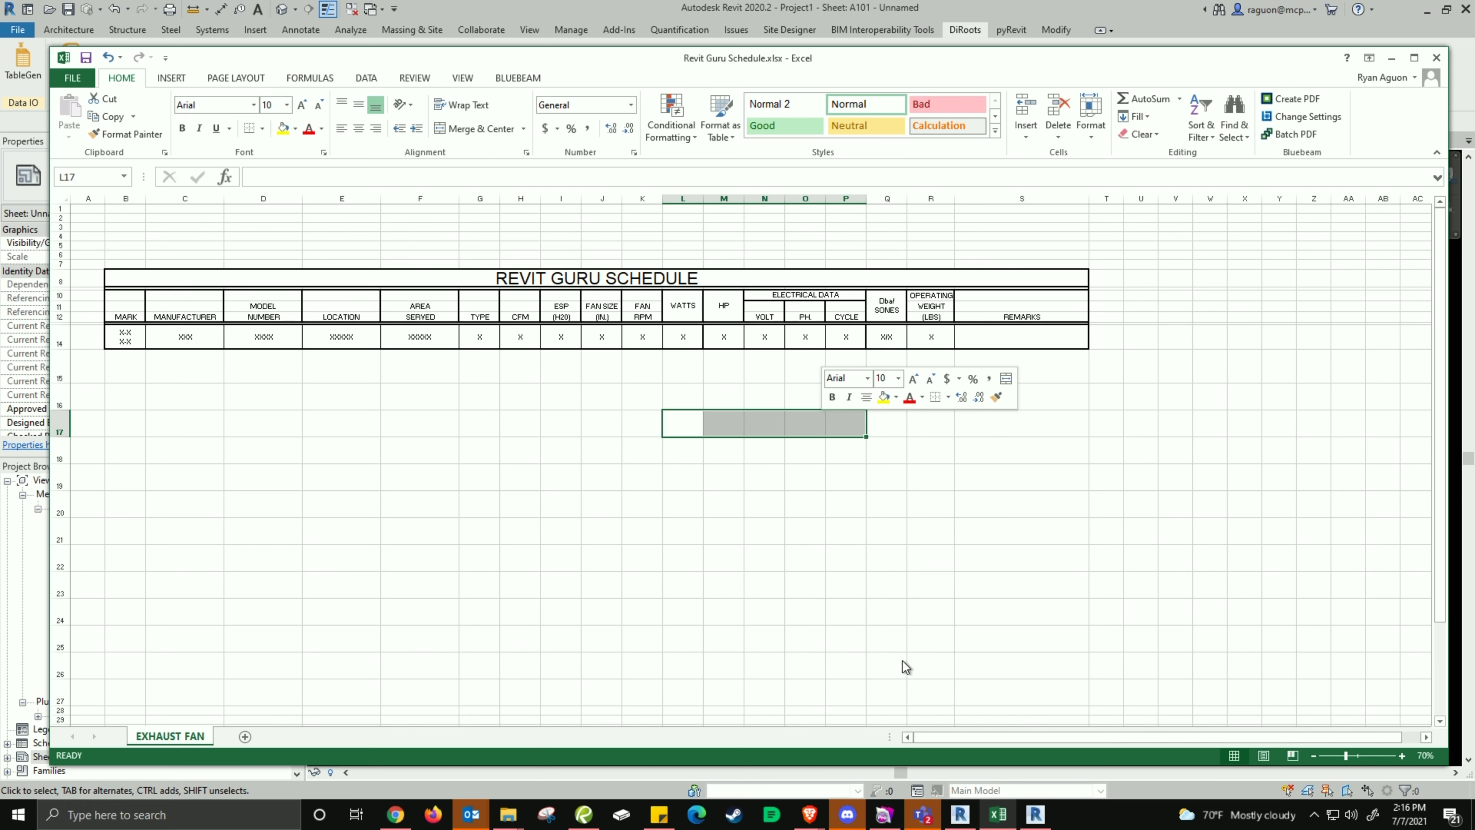
{"action": "left_click", "coordinate": [892, 581]}
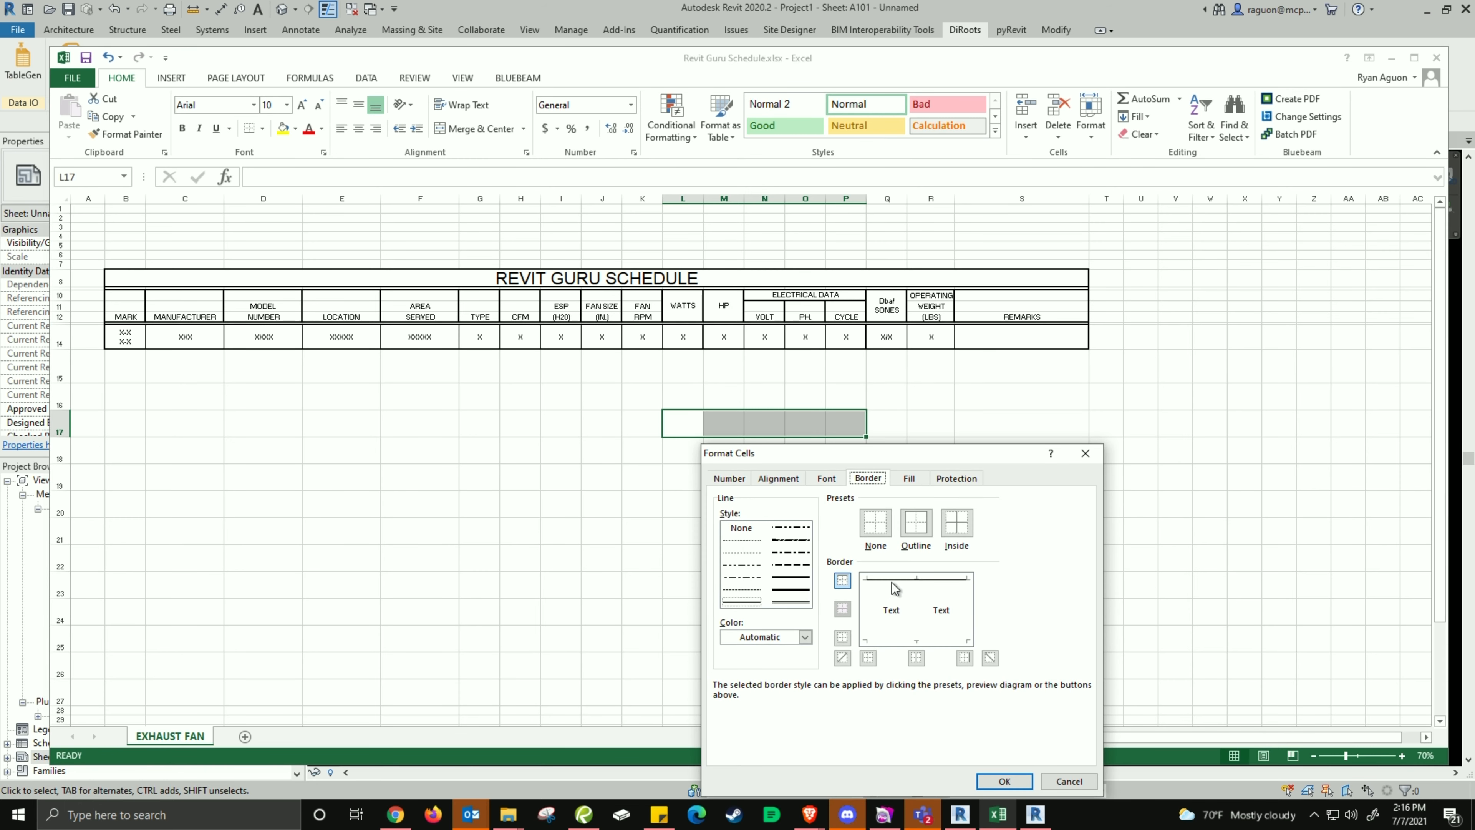
{"action": "left_click", "coordinate": [915, 600]}
{"action": "left_click", "coordinate": [892, 639]}
{"action": "left_click", "coordinate": [957, 615]}
{"action": "left_click", "coordinate": [948, 617]}
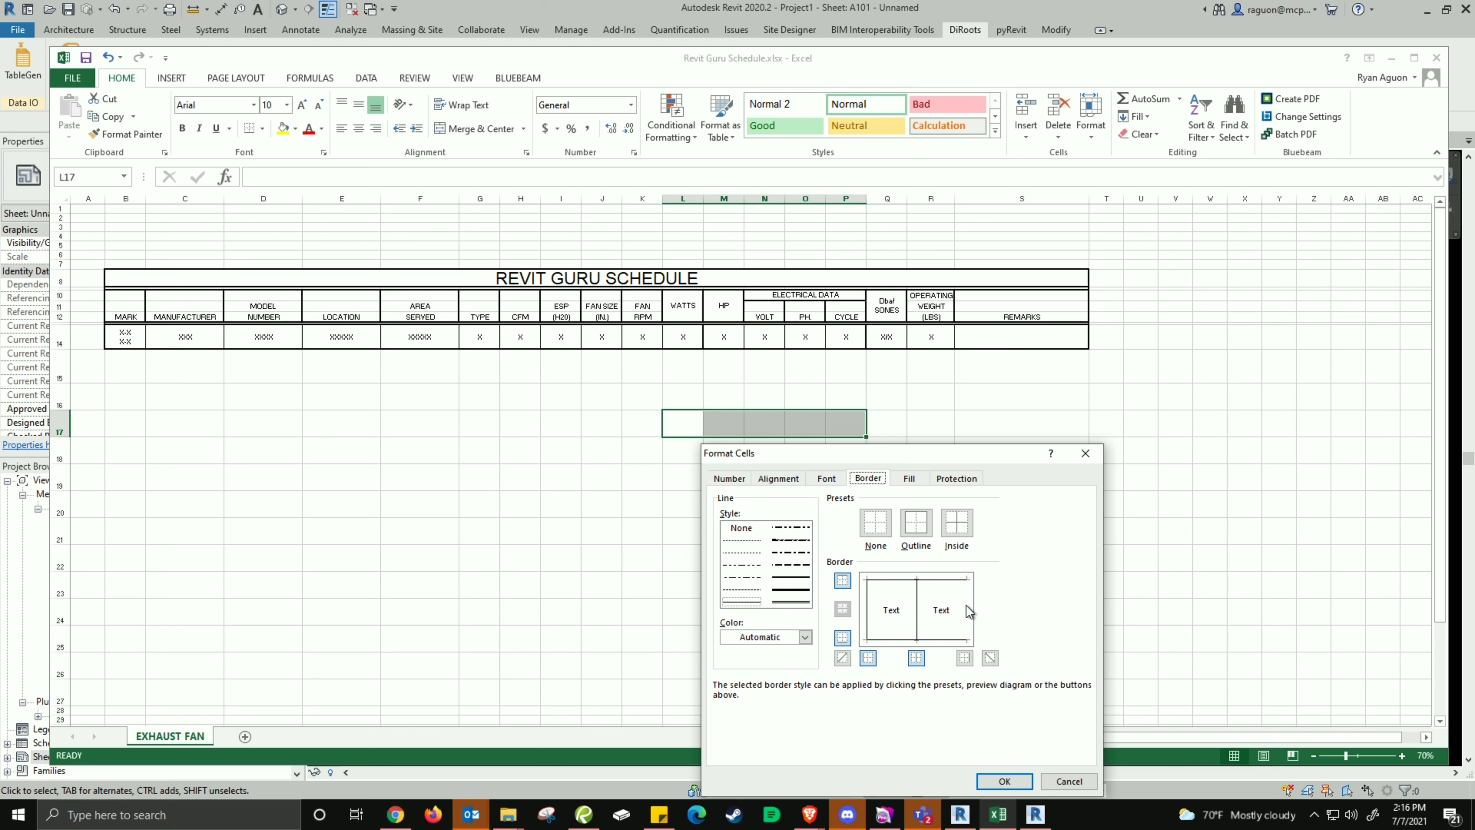
{"action": "left_click", "coordinate": [968, 615]}
{"action": "left_click", "coordinate": [1004, 780]}
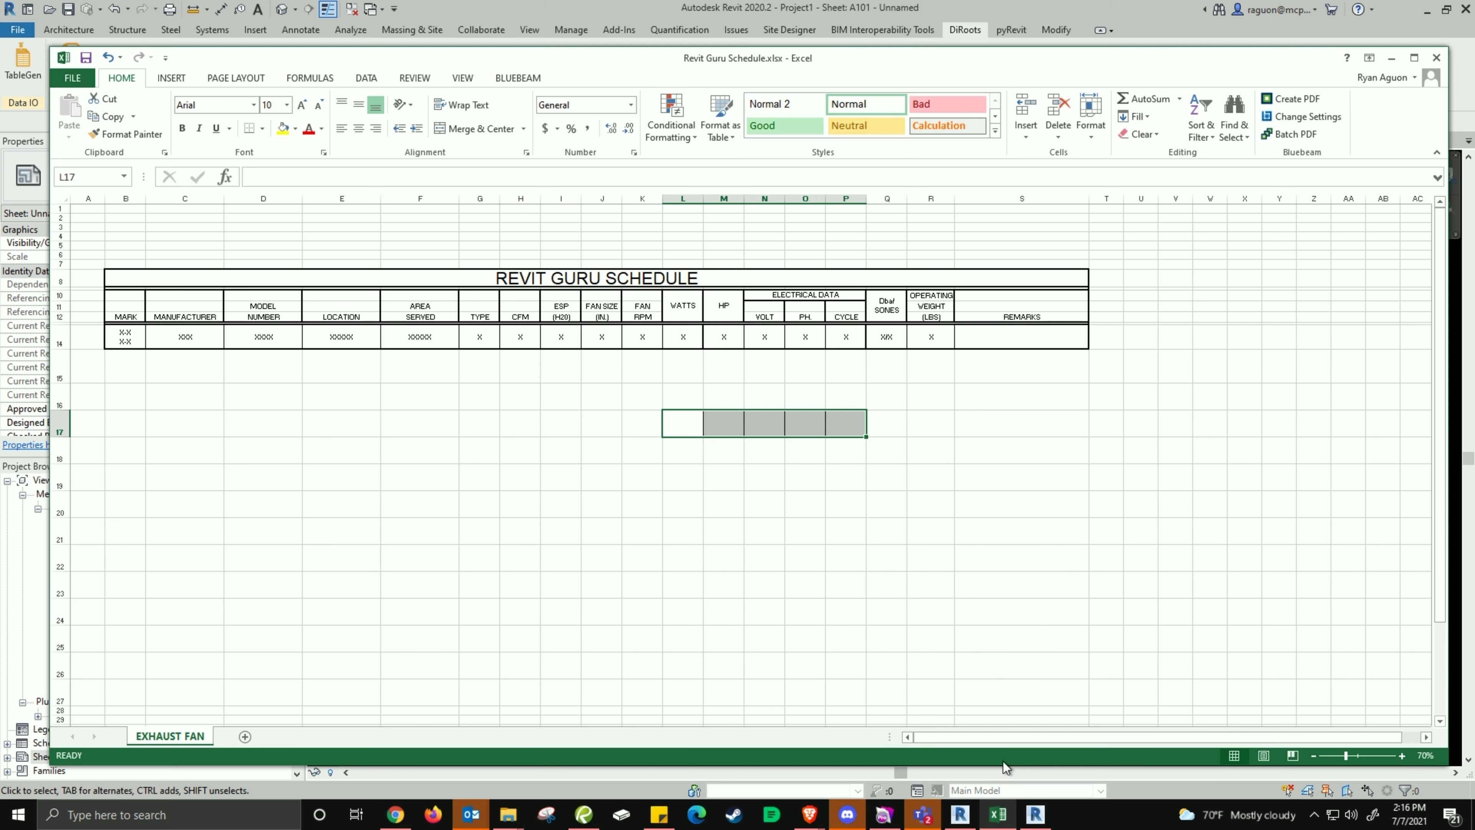
Undo the borders on L17:P17 and the width change of column B, and select cell B14.
{"action": "left_click", "coordinate": [734, 469]}
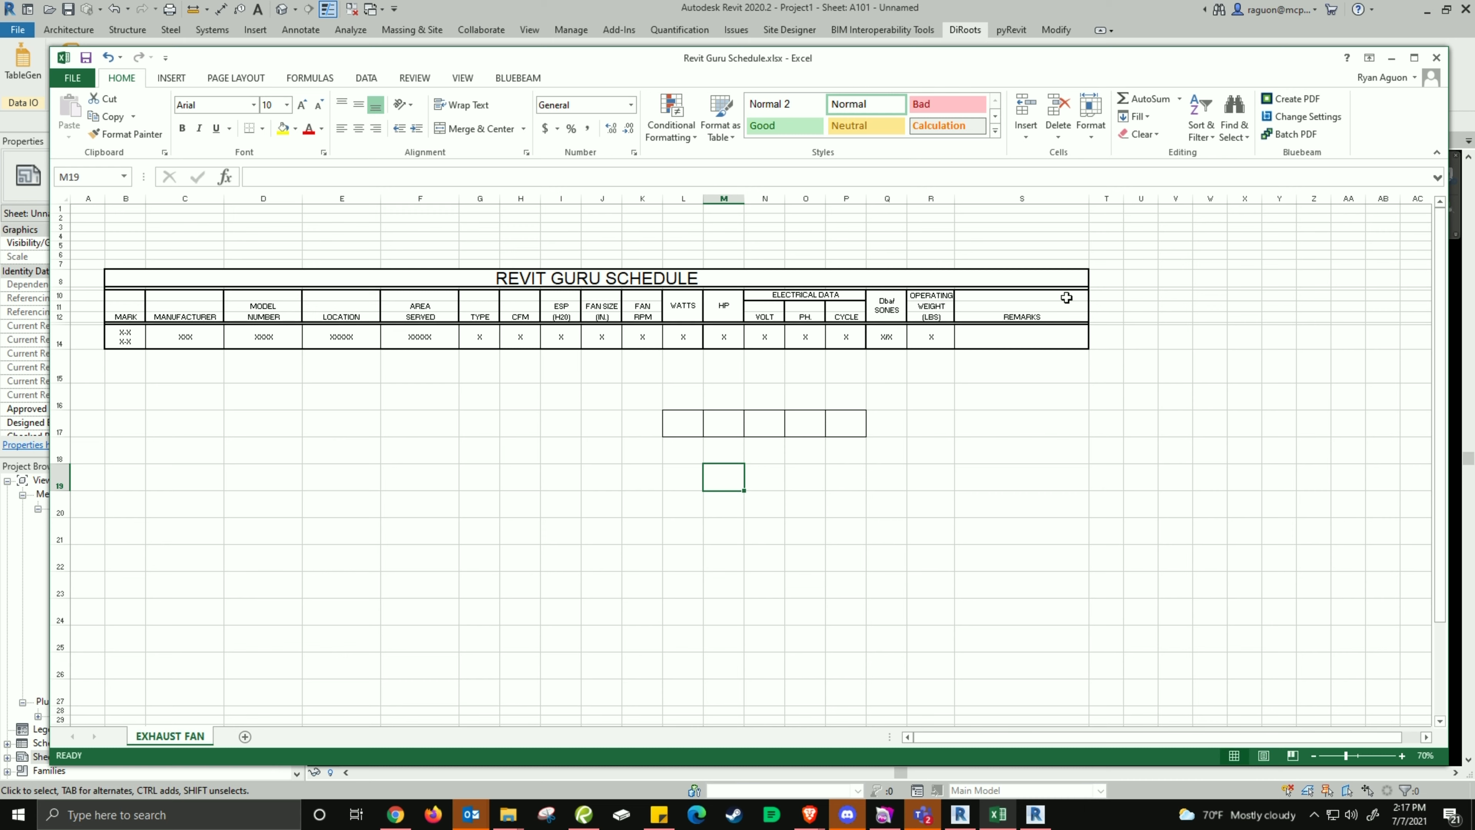
{"action": "key", "text": "ctrl+z"}
{"action": "key", "text": "ctrl+z"}
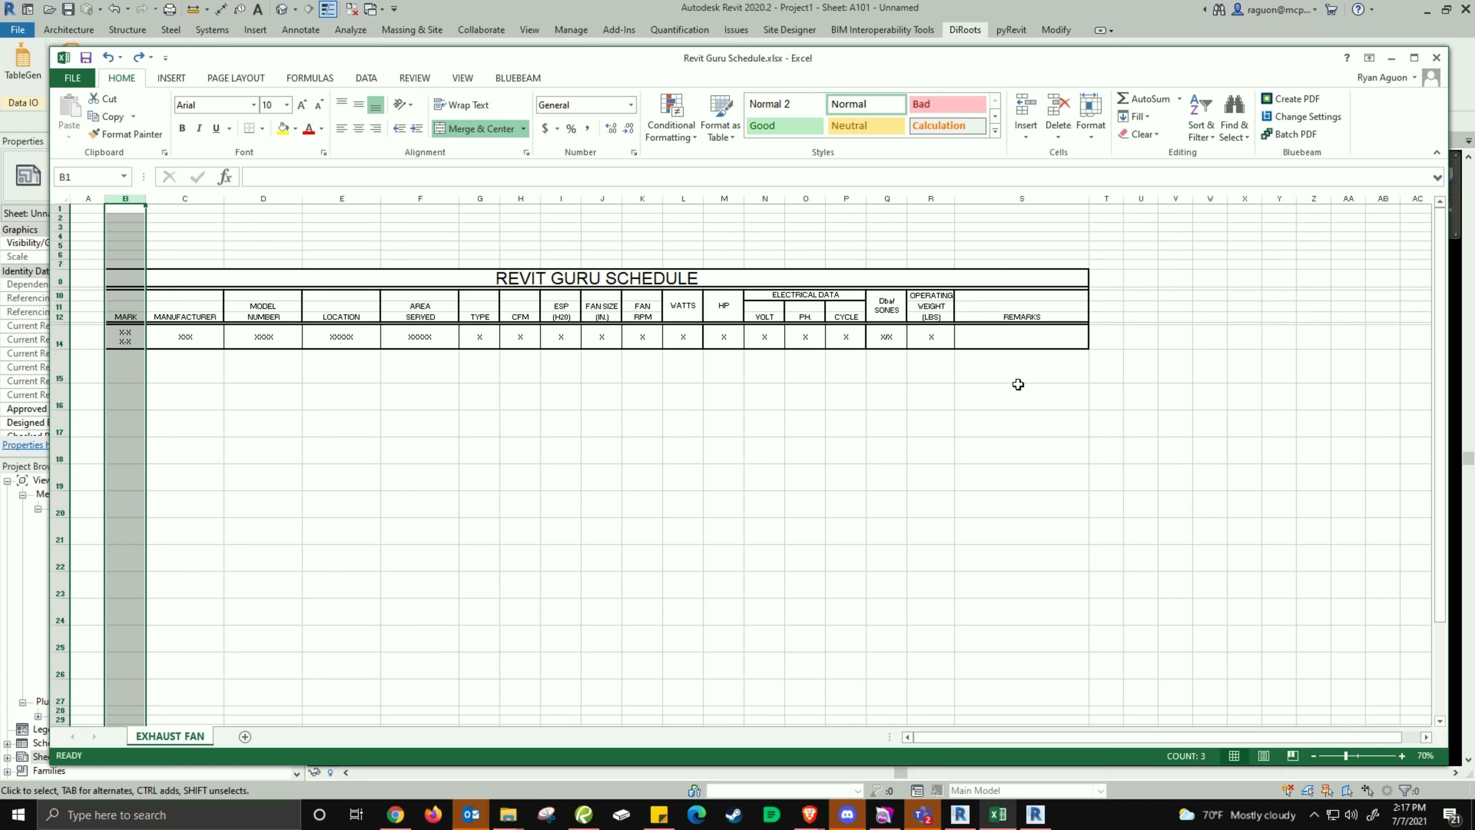
{"action": "left_click", "coordinate": [606, 470]}
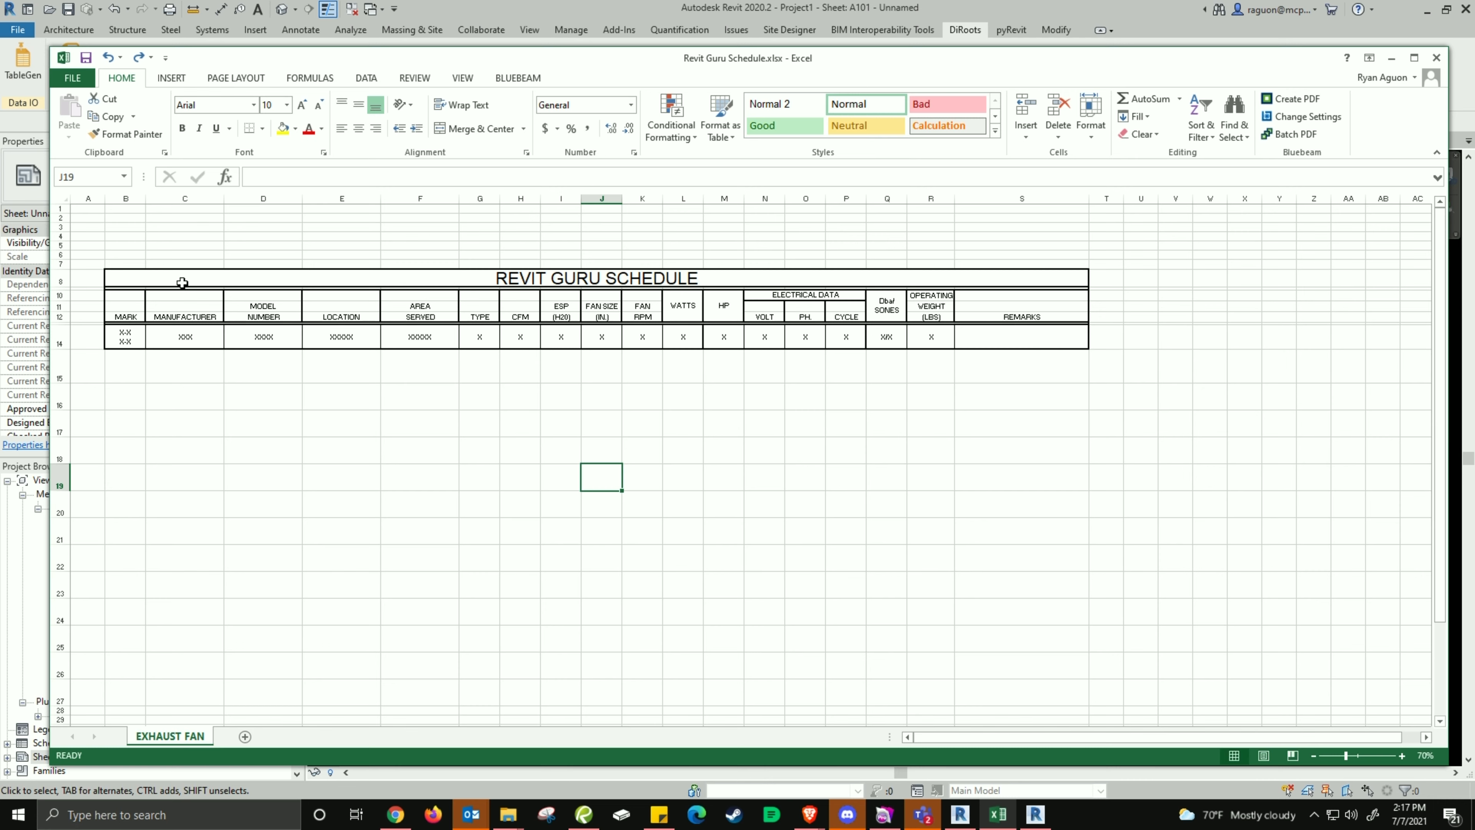
{"action": "left_click", "coordinate": [113, 335]}
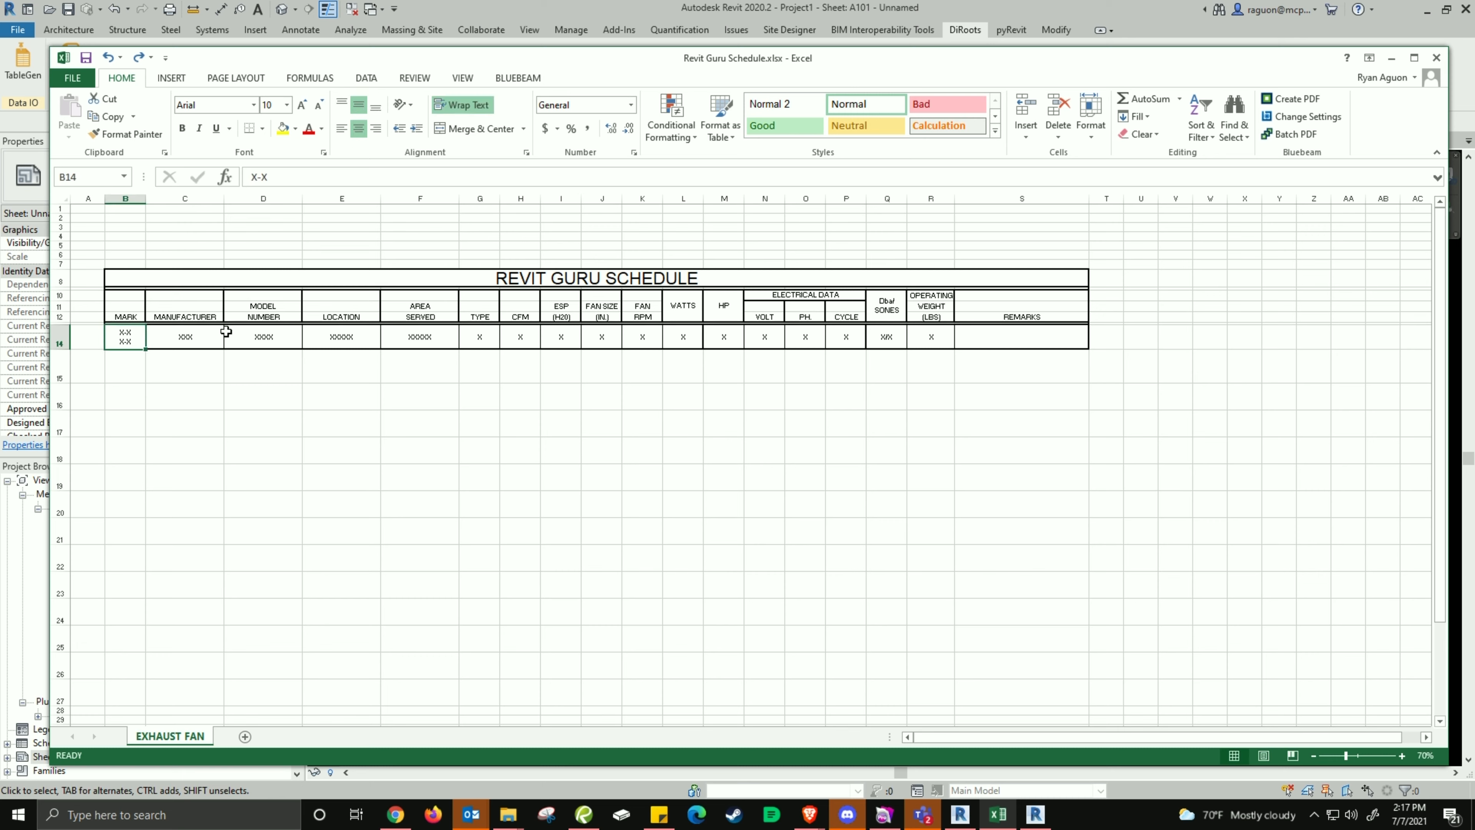
Copy the schedule row B14:S14 and paste it into rows 15, 16 and 17 directly below.
{"action": "left_click", "coordinate": [1081, 338], "text": "shift"}
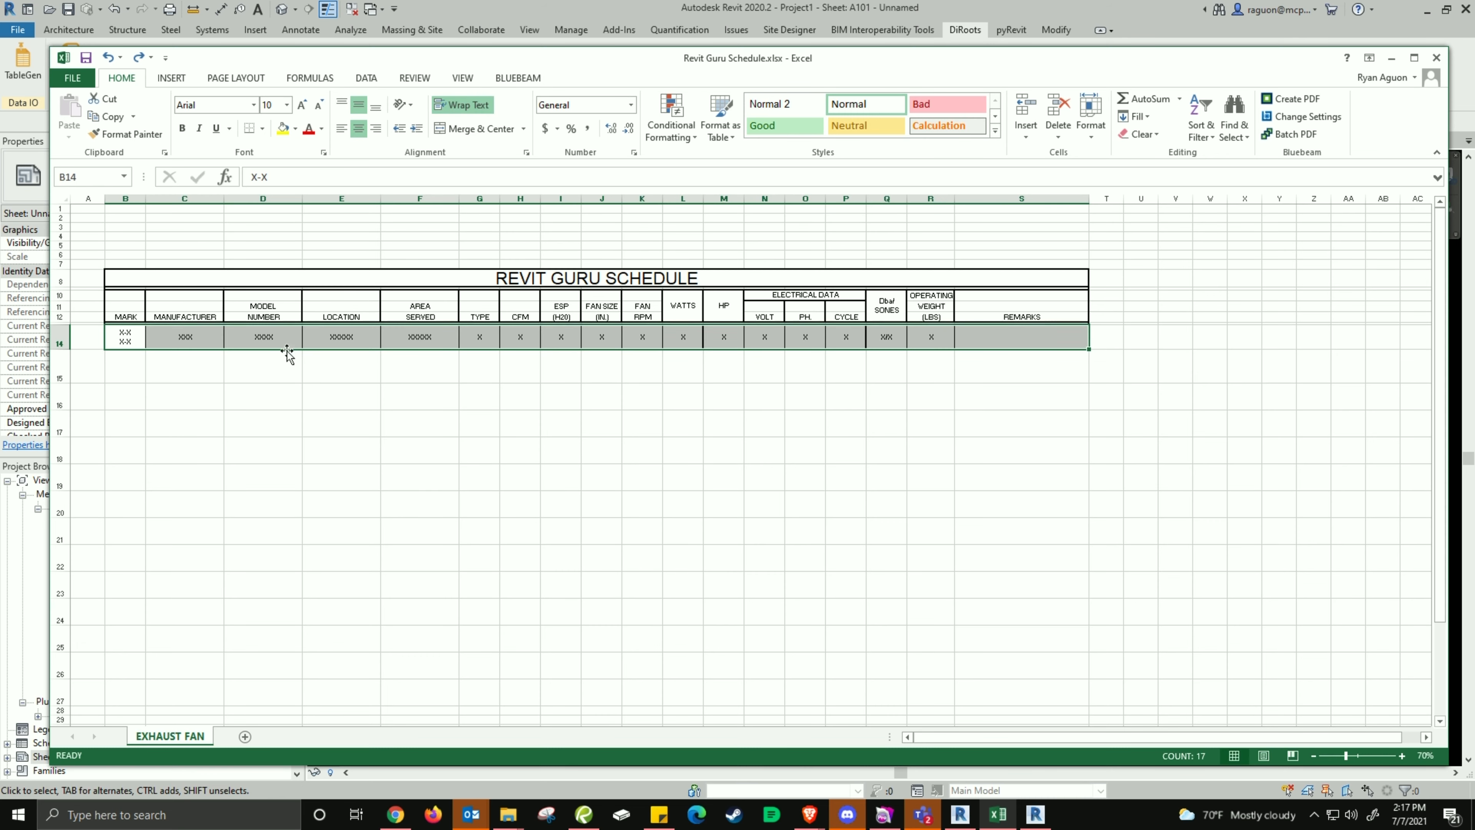
{"action": "key", "text": "ctrl+c"}
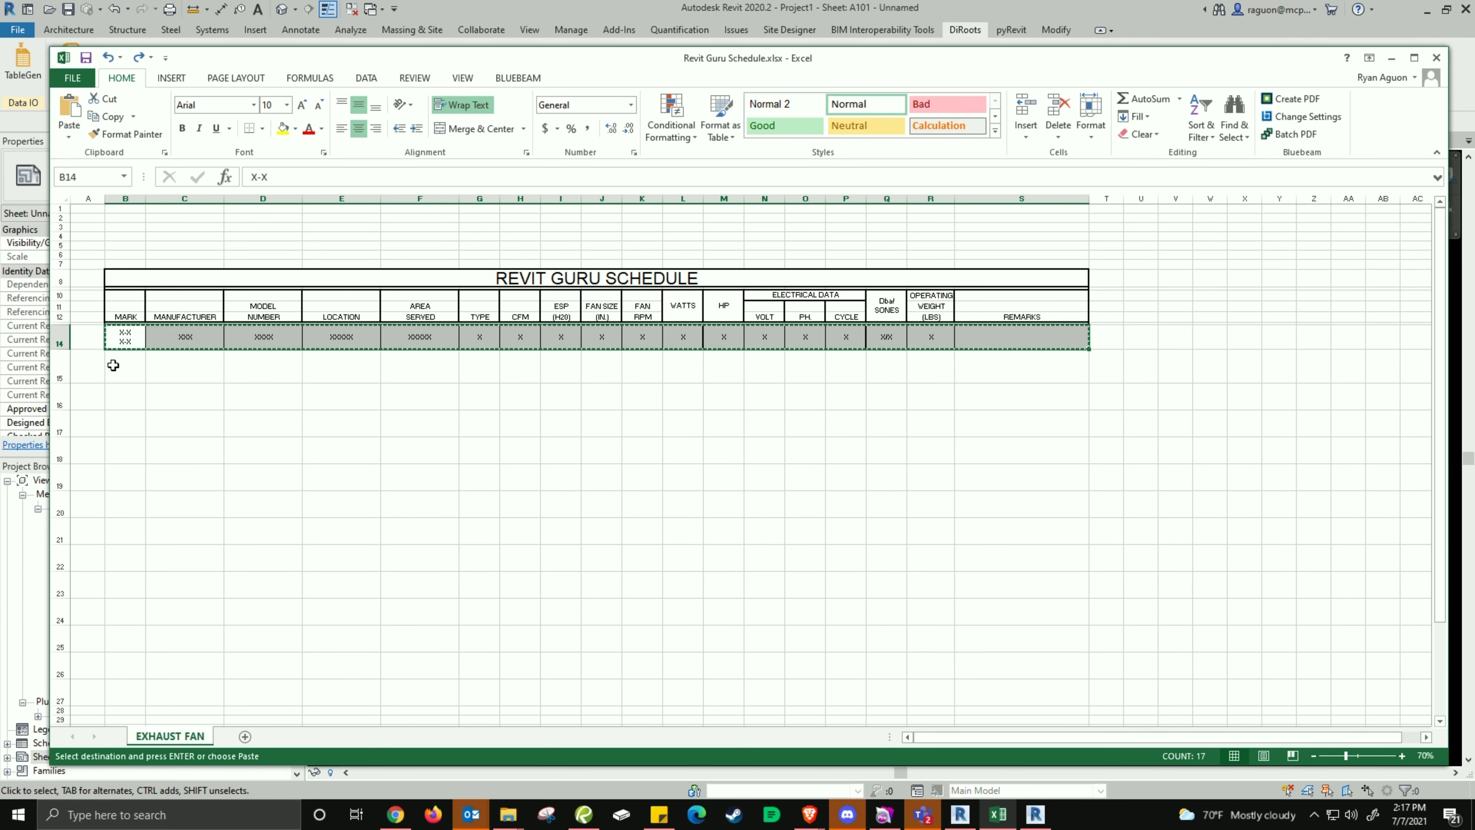
{"action": "left_click", "coordinate": [122, 370]}
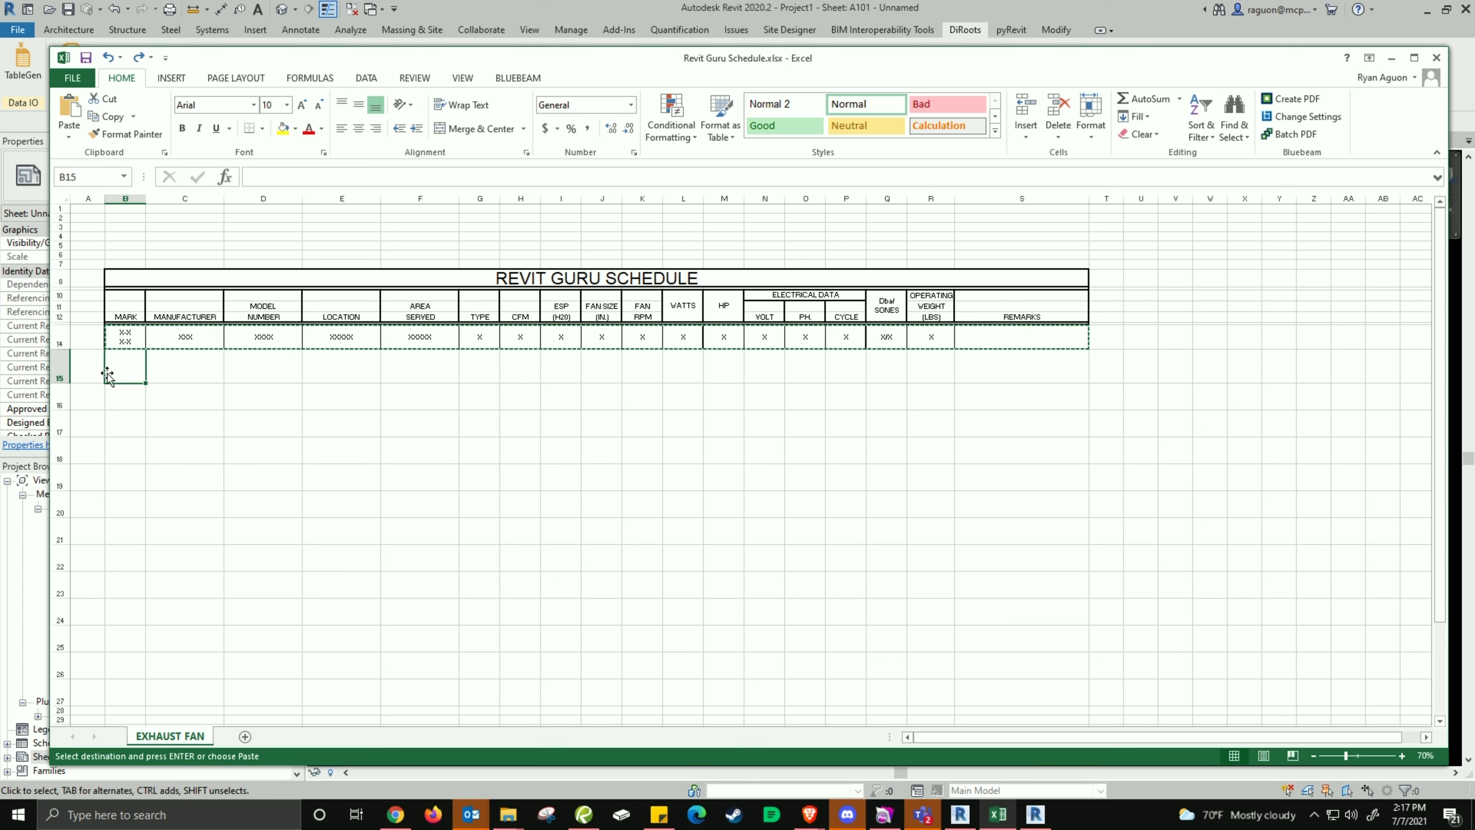
{"action": "key", "text": "ctrl+v"}
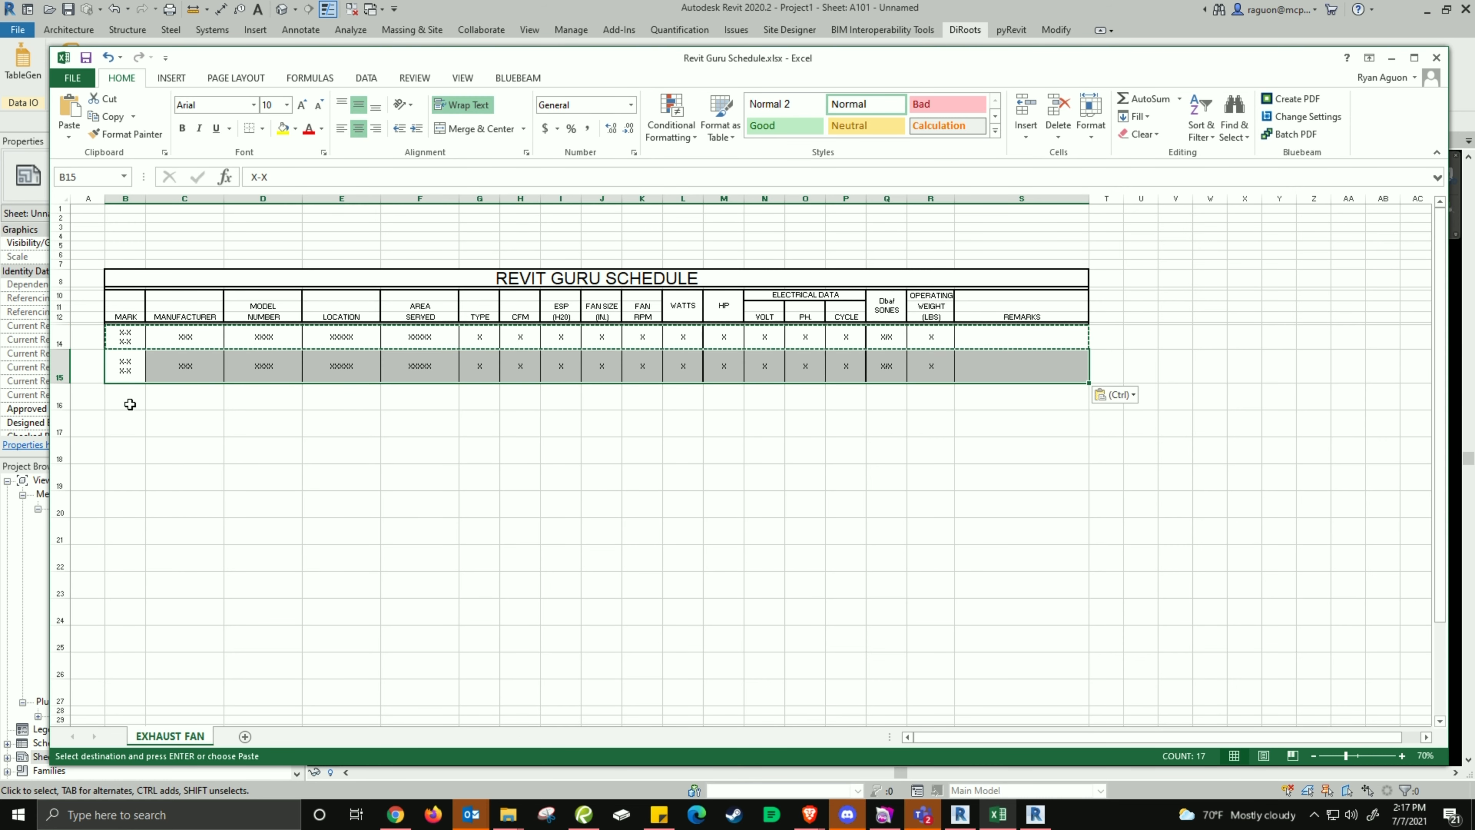
{"action": "left_click", "coordinate": [129, 404]}
{"action": "key", "text": "ctrl+v"}
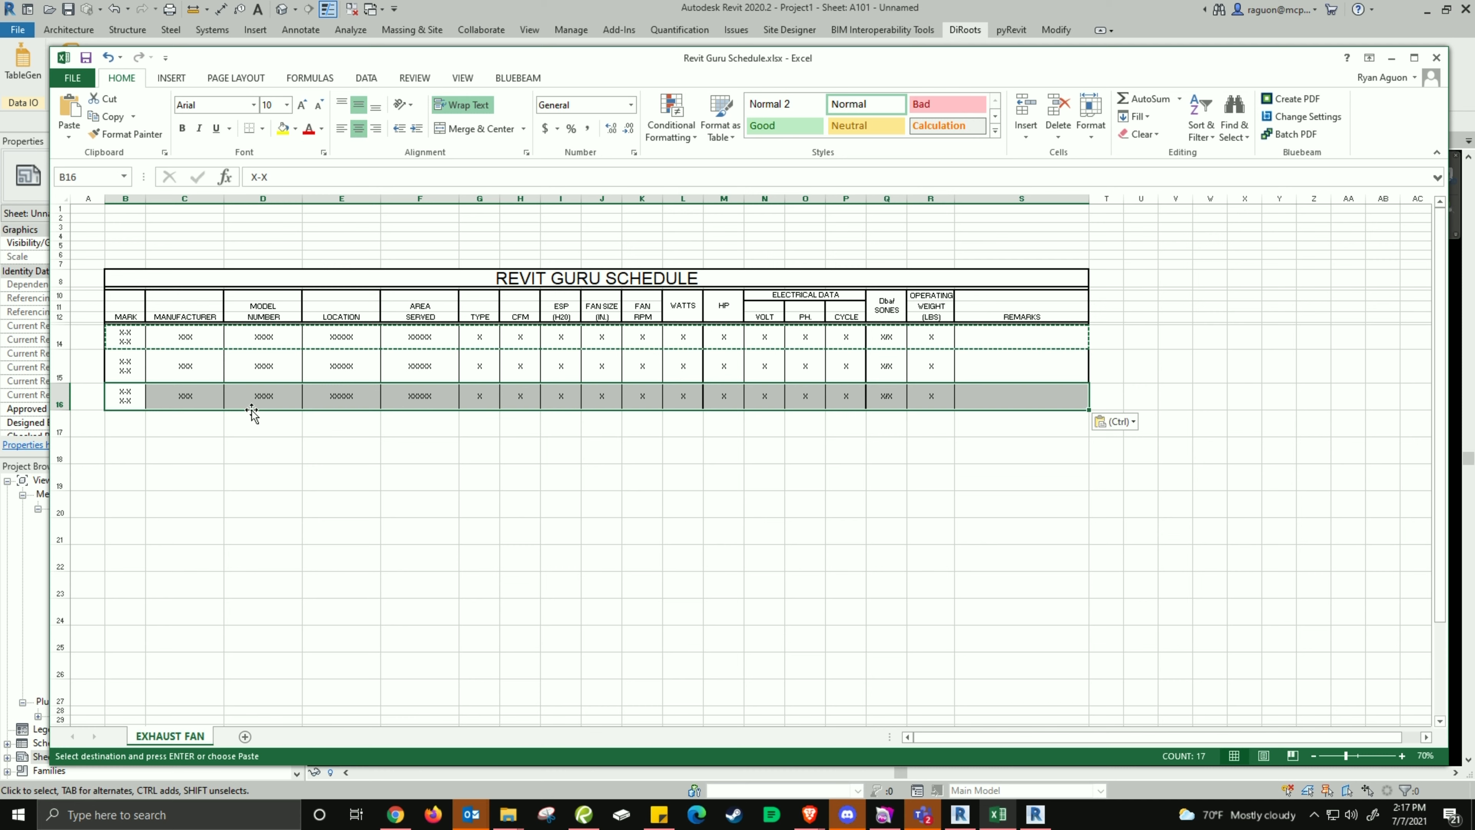
{"action": "left_click", "coordinate": [133, 427]}
{"action": "key", "text": "ctrl+v"}
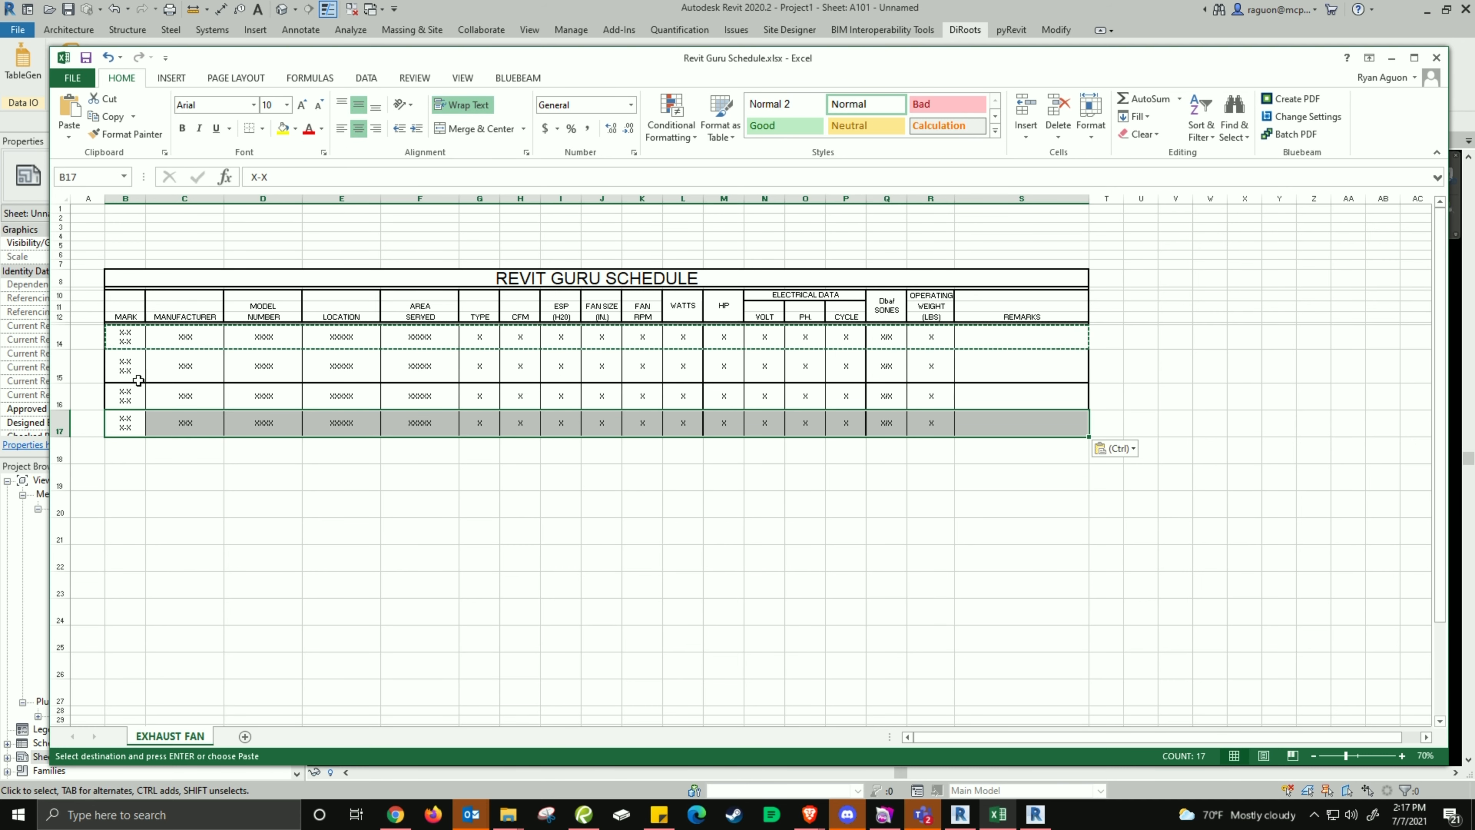
Set the height of rows 15 through 17 to 35 and clear the copy selection.
{"action": "left_click", "coordinate": [187, 363]}
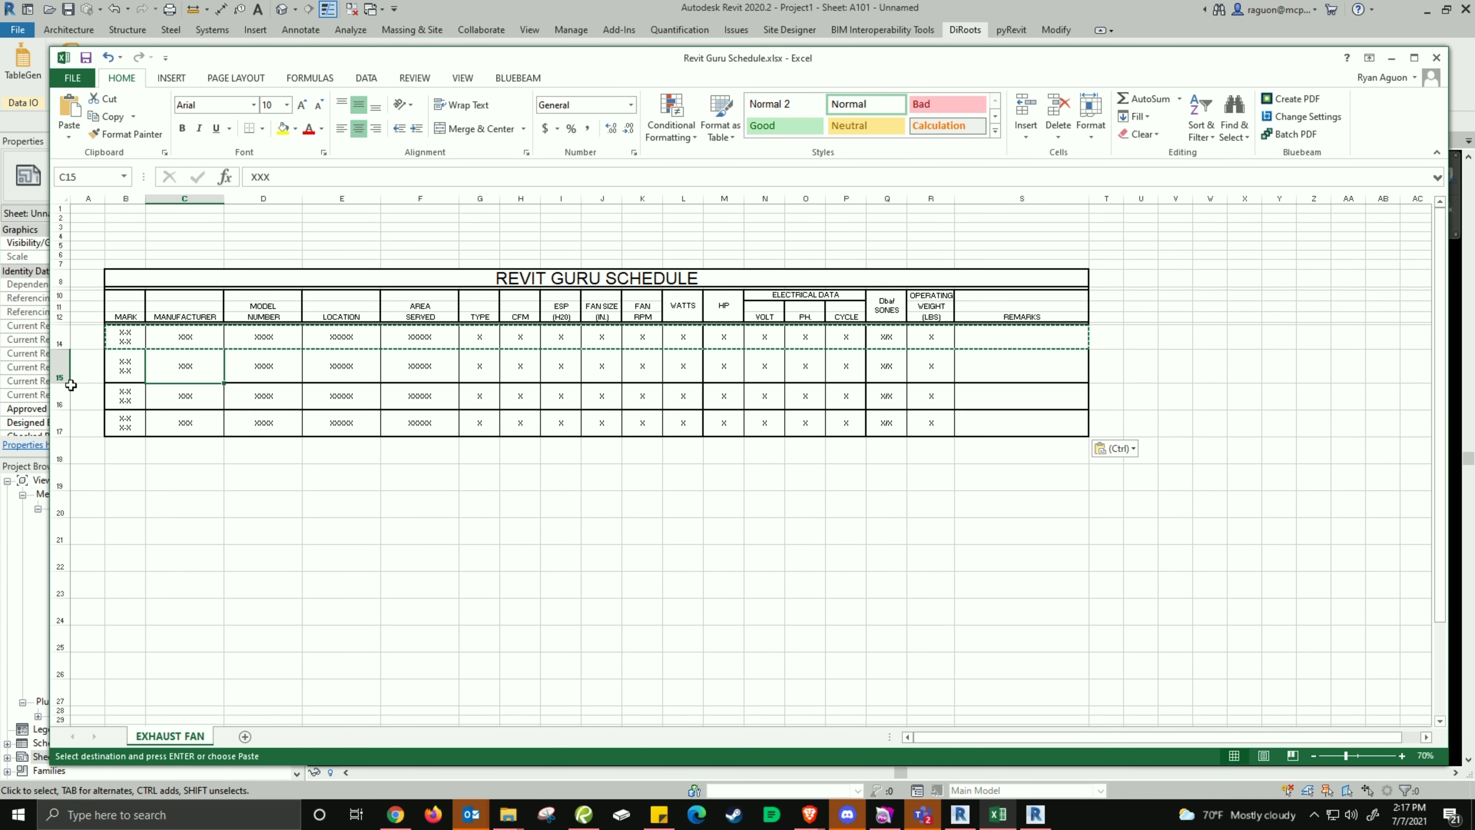
{"action": "left_click", "coordinate": [60, 430], "text": "shift"}
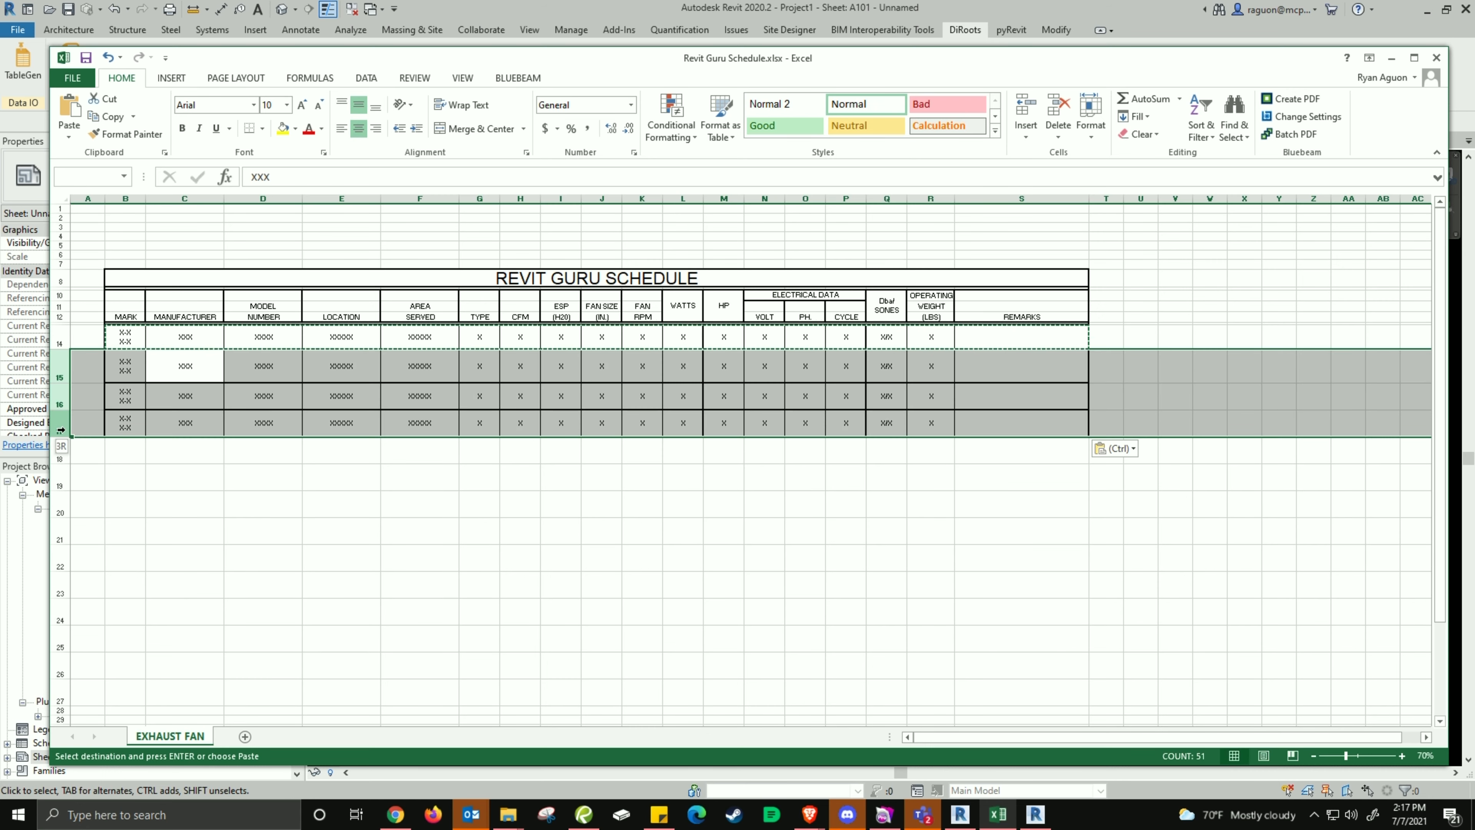
{"action": "left_click", "coordinate": [1089, 138]}
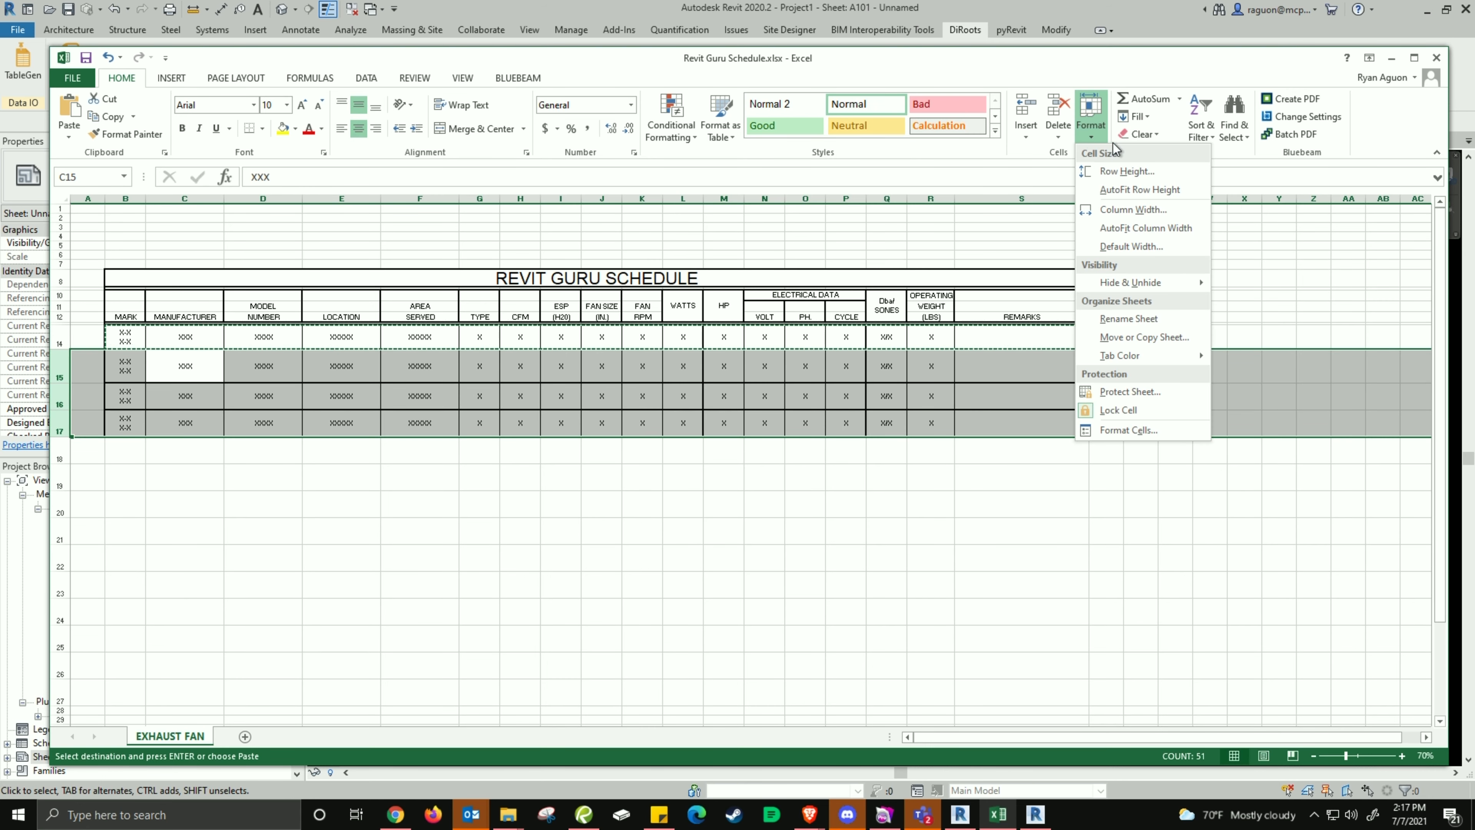
{"action": "left_click", "coordinate": [1126, 173]}
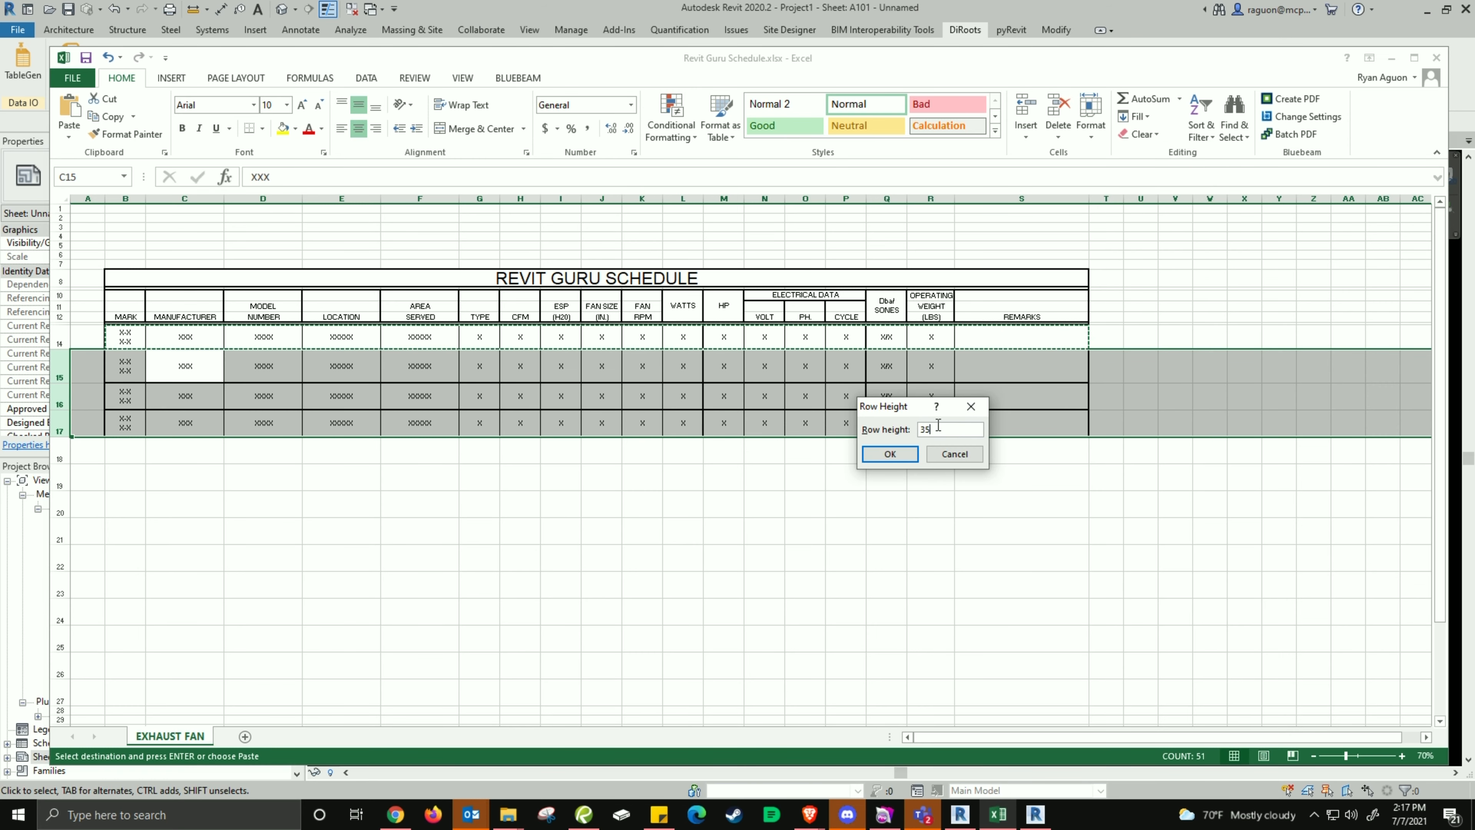
{"action": "left_click", "coordinate": [890, 454]}
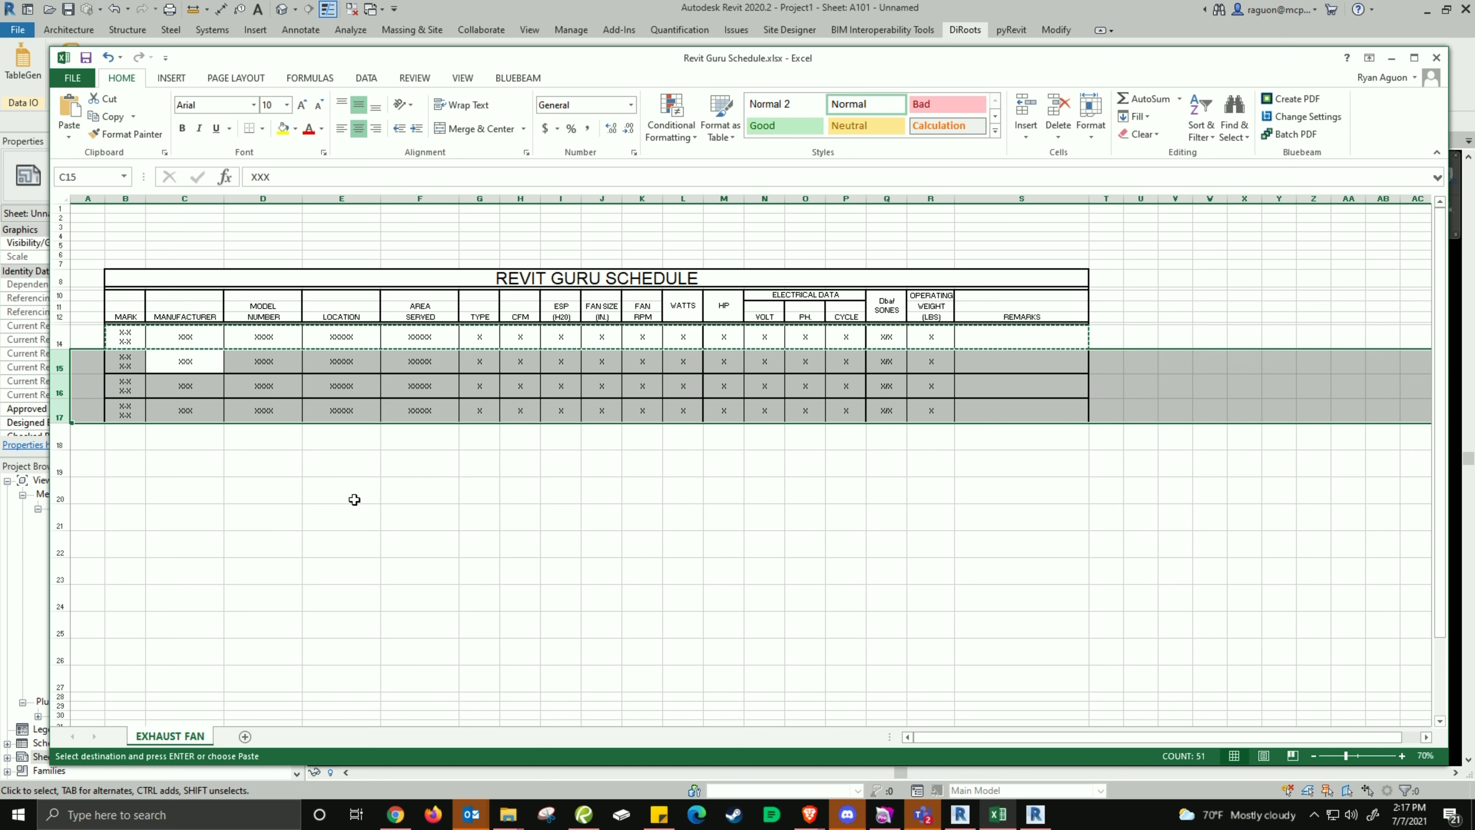
{"action": "left_click", "coordinate": [128, 441]}
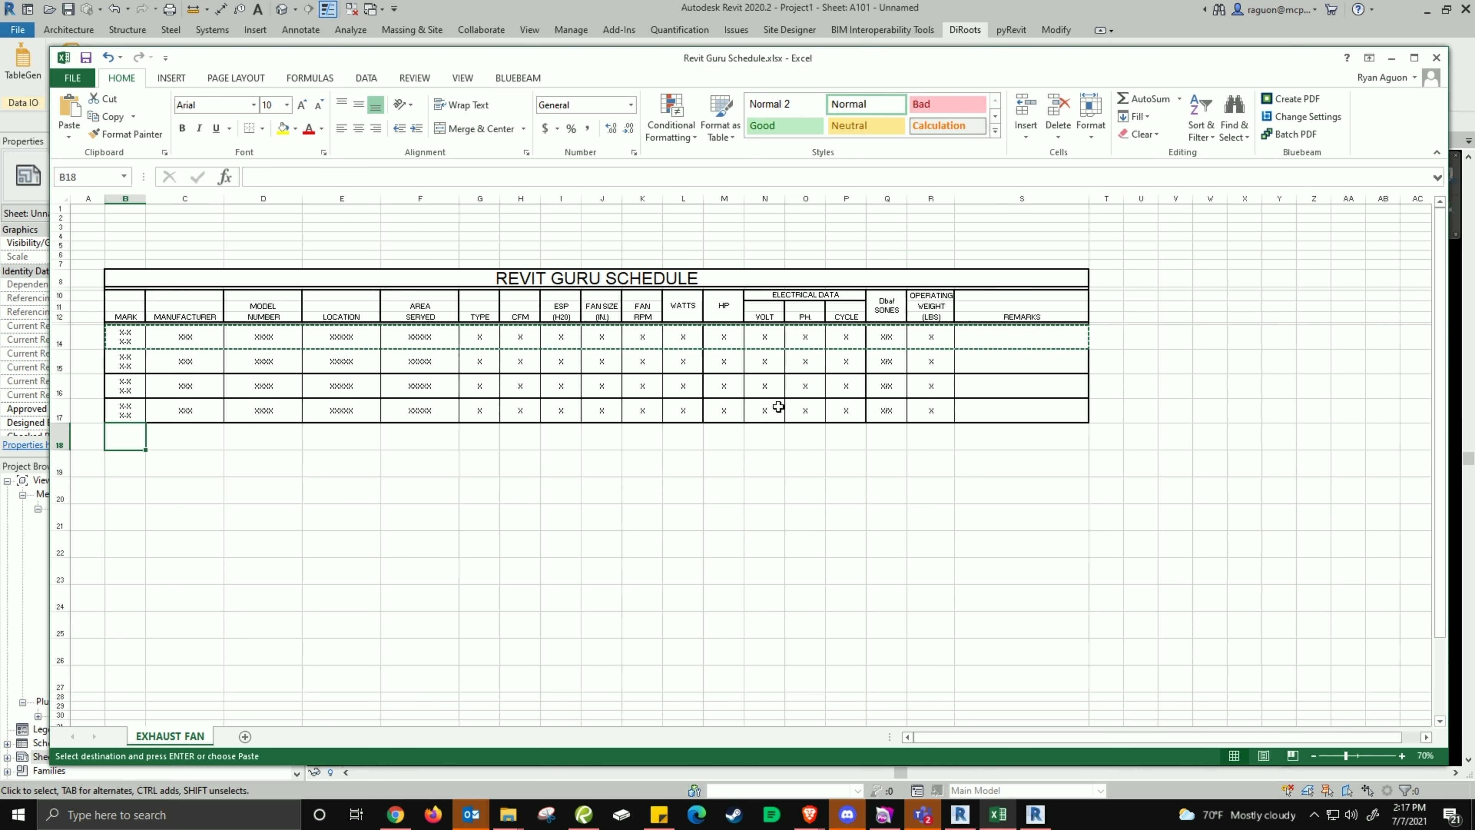
{"action": "left_click", "coordinate": [982, 390]}
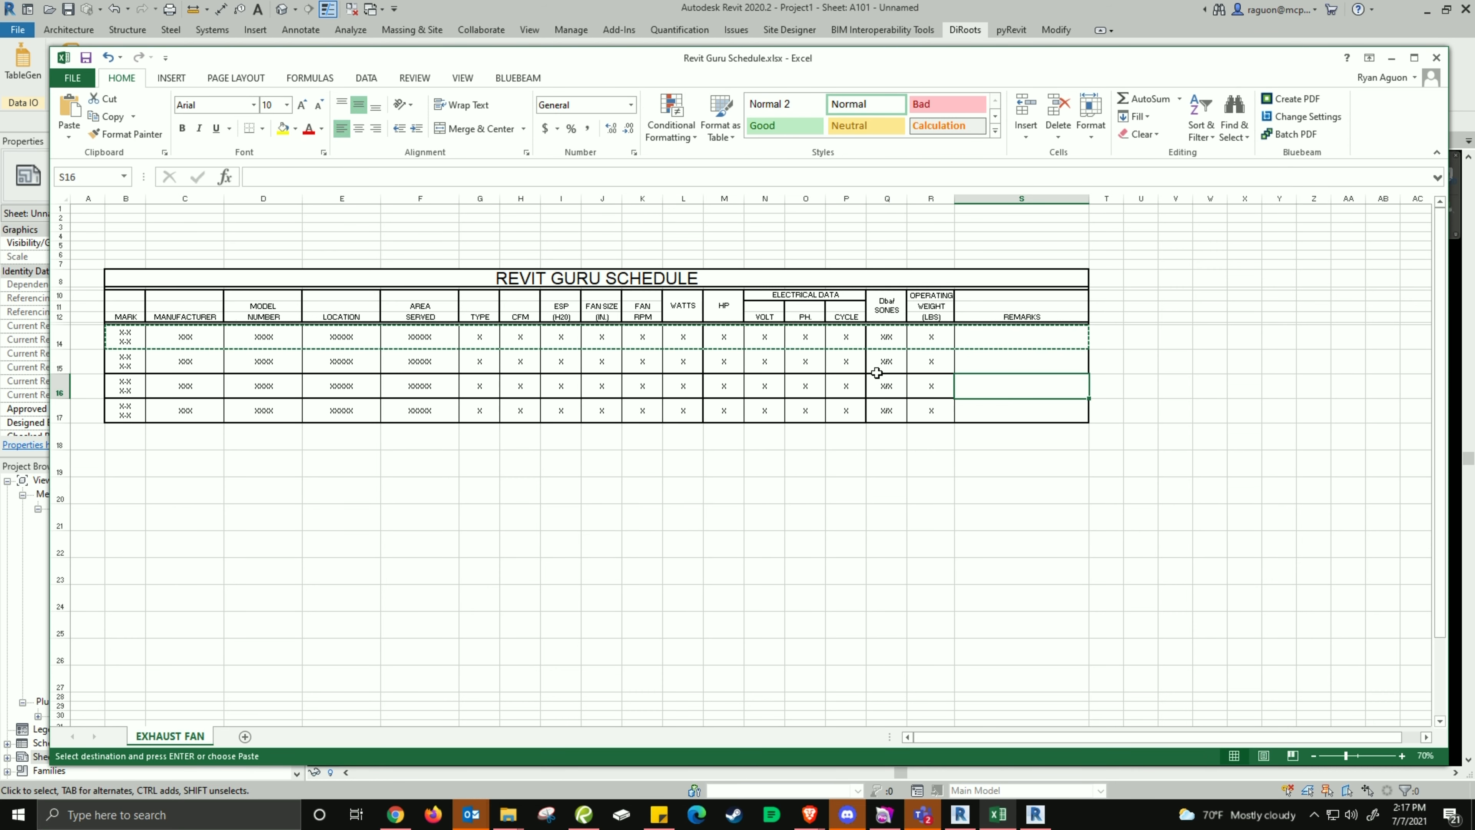
{"action": "key", "text": "Escape"}
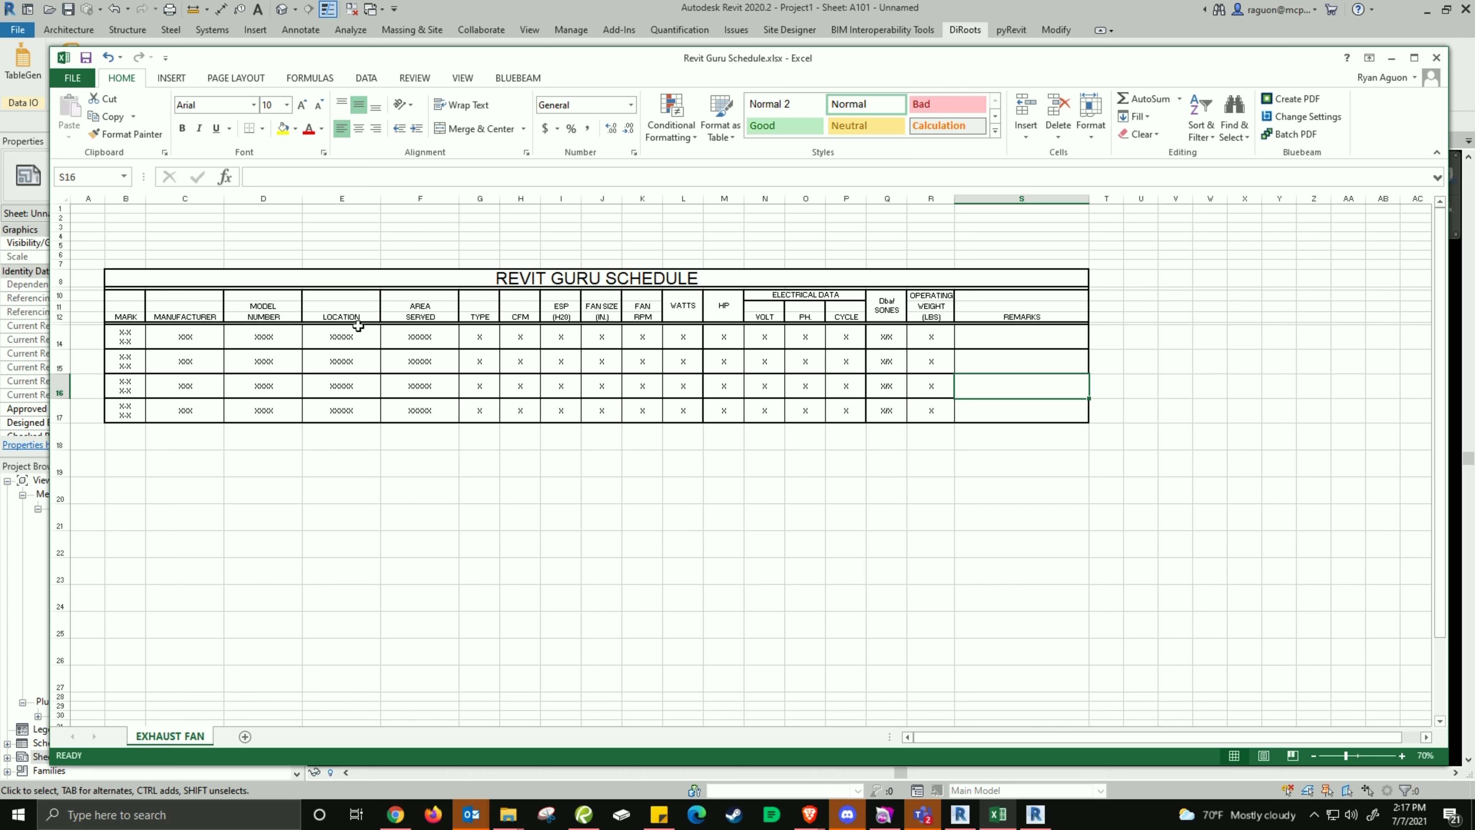
Define the workbook-scope name REVIT_GURU_SCHEDULE for the whole schedule range B8:S17.
{"action": "left_click", "coordinate": [112, 278]}
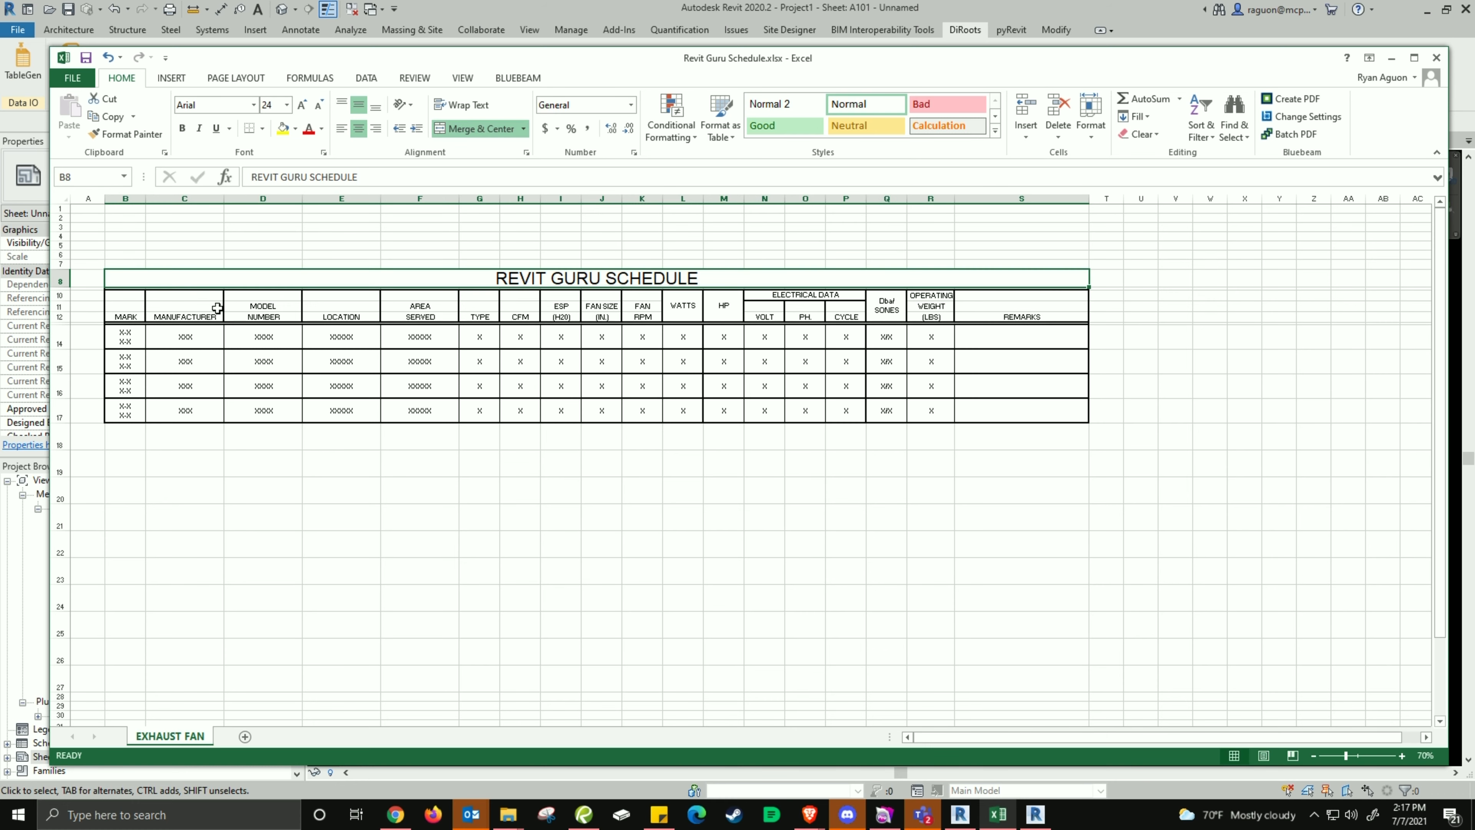
{"action": "left_click", "coordinate": [1084, 420], "text": "shift"}
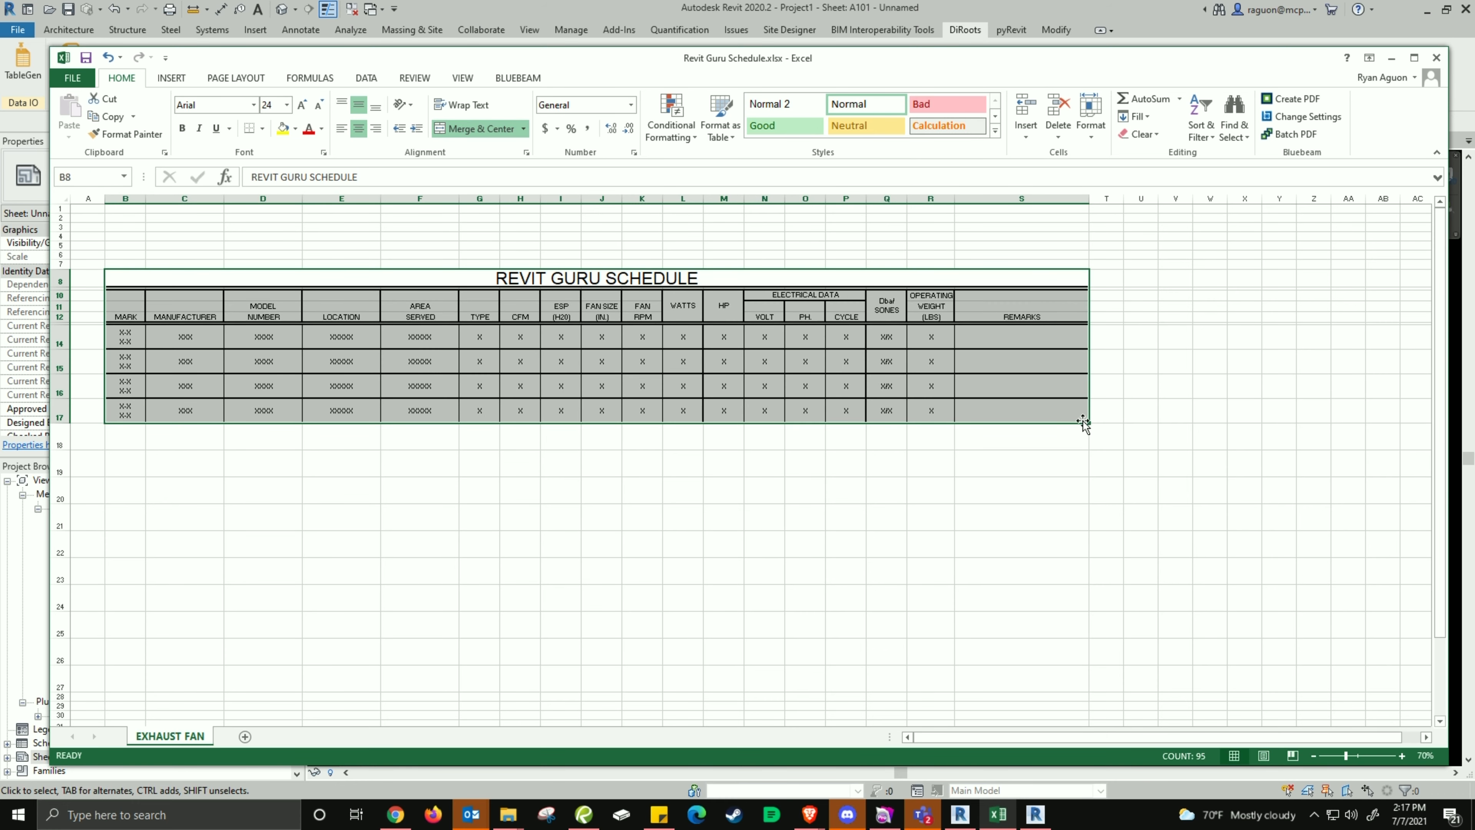
{"action": "right_click", "coordinate": [616, 366]}
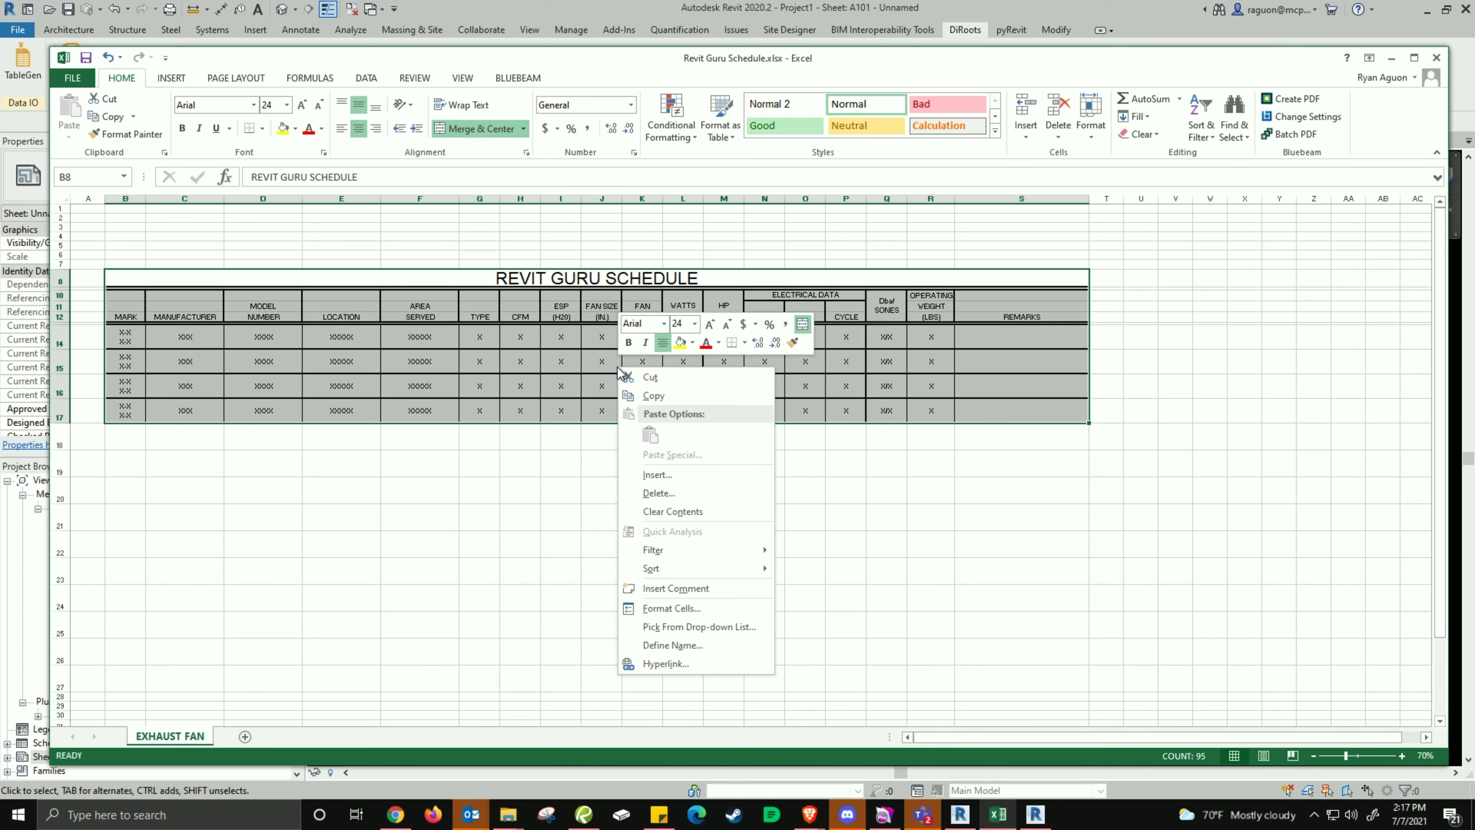
{"action": "left_click", "coordinate": [694, 646]}
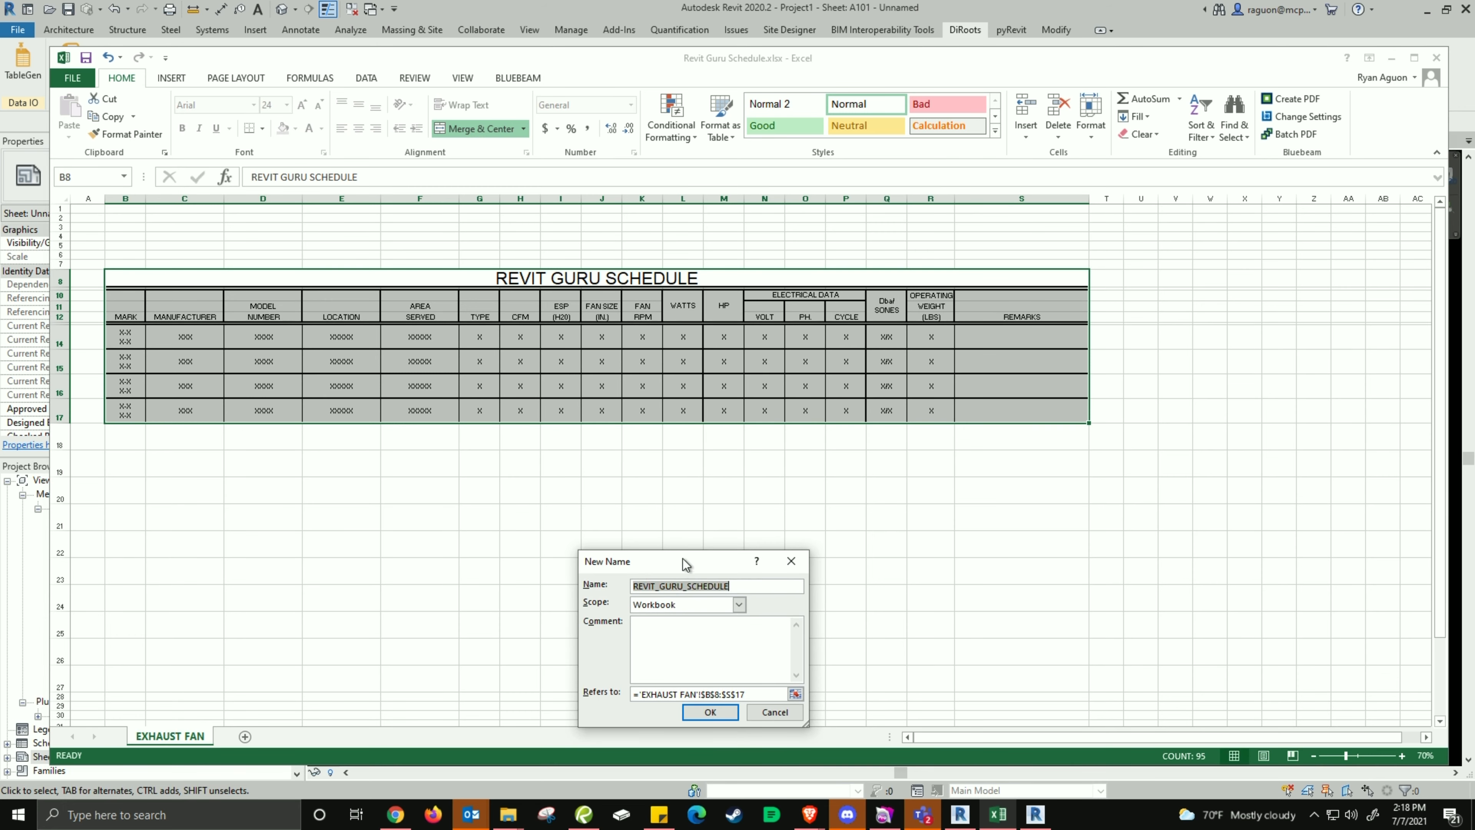
{"action": "left_click_drag", "start_coordinate": [682, 559], "coordinate": [805, 435]}
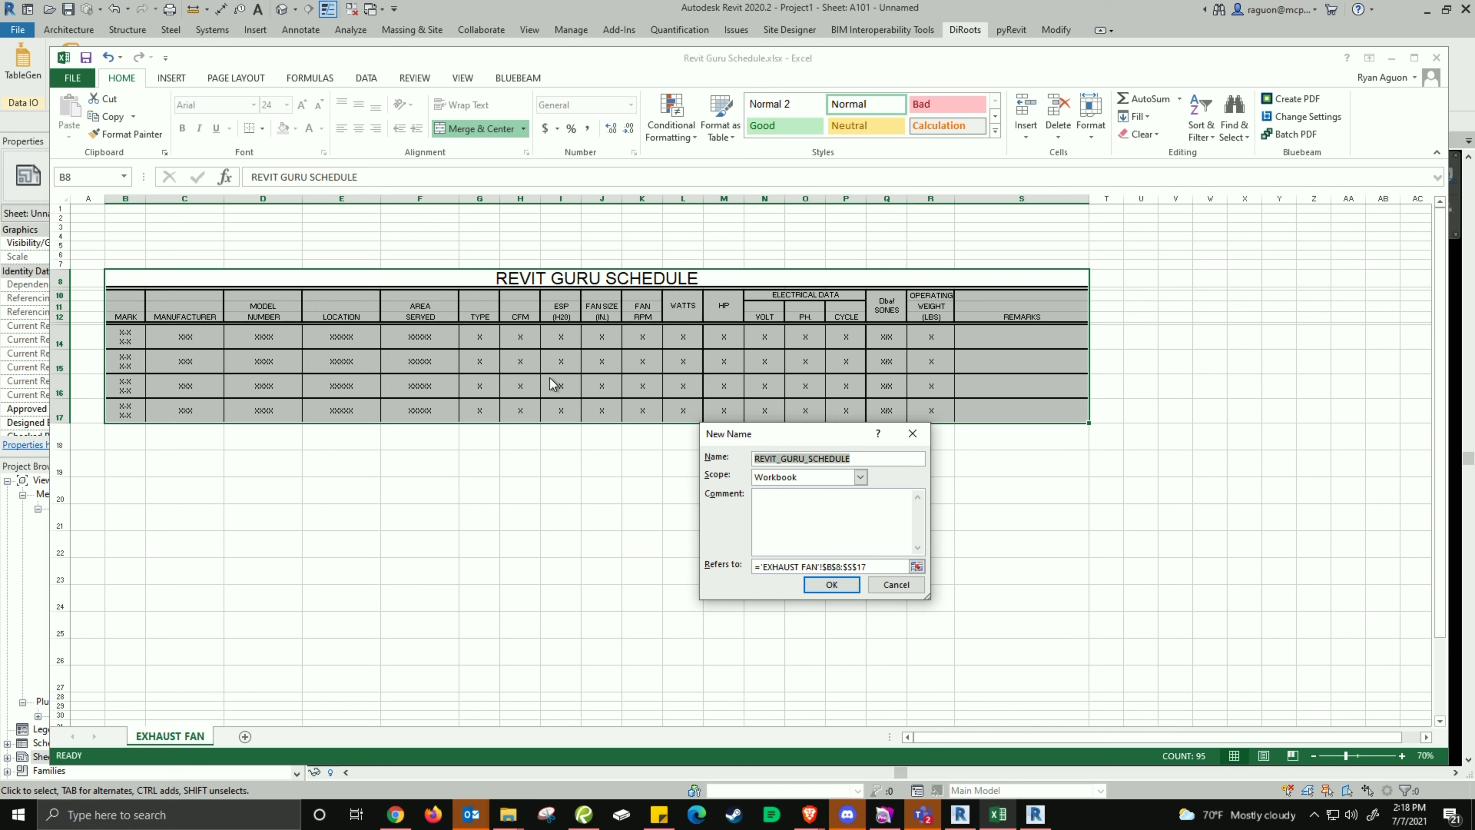
{"action": "left_click", "coordinate": [832, 585]}
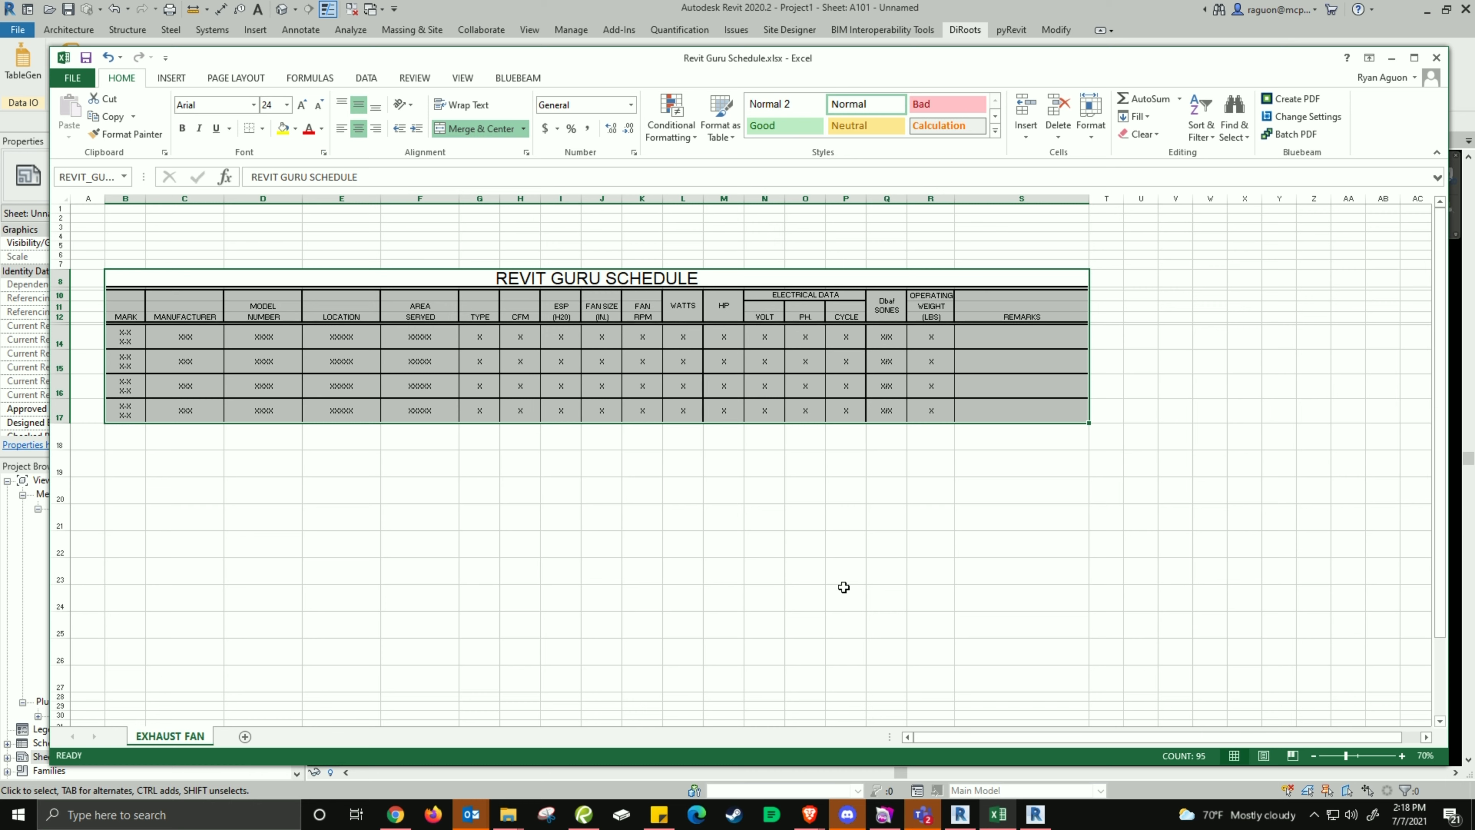
{"action": "left_click", "coordinate": [1040, 443]}
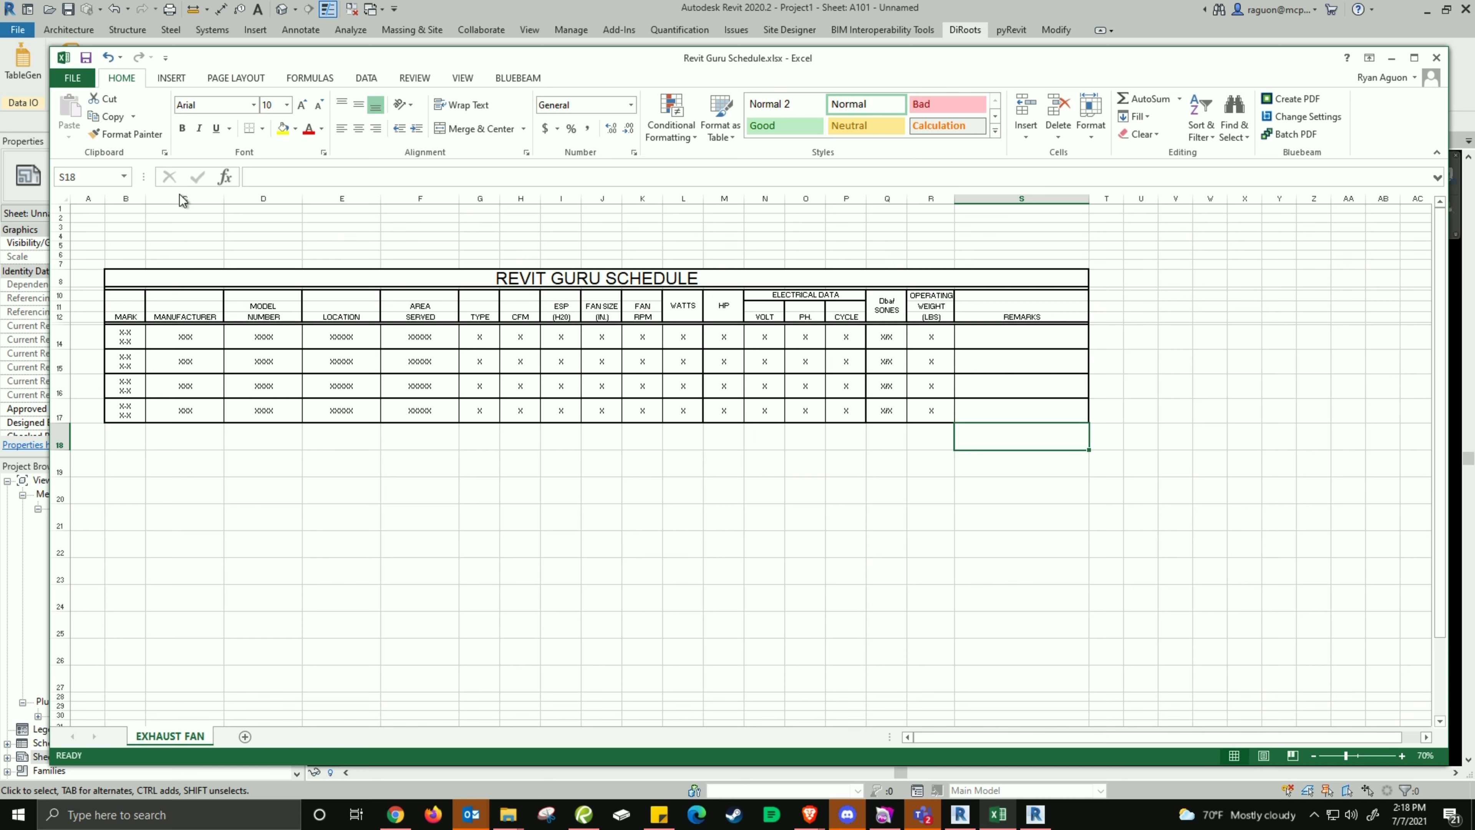
Clear the contents of B17:S17 and delete row 17 from the sheet.
{"action": "left_click", "coordinate": [125, 414]}
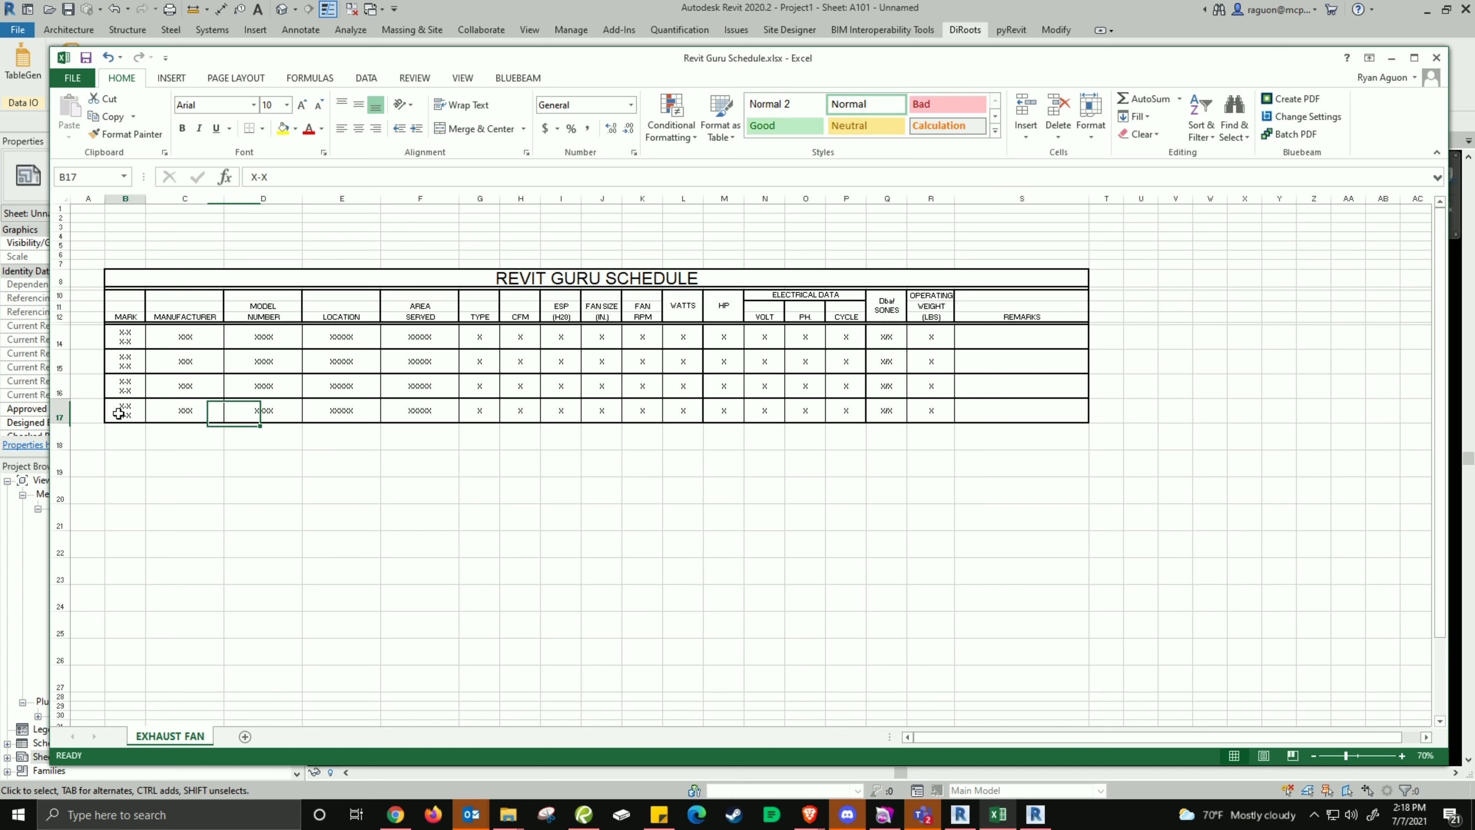
{"action": "left_click", "coordinate": [1070, 412], "text": "shift"}
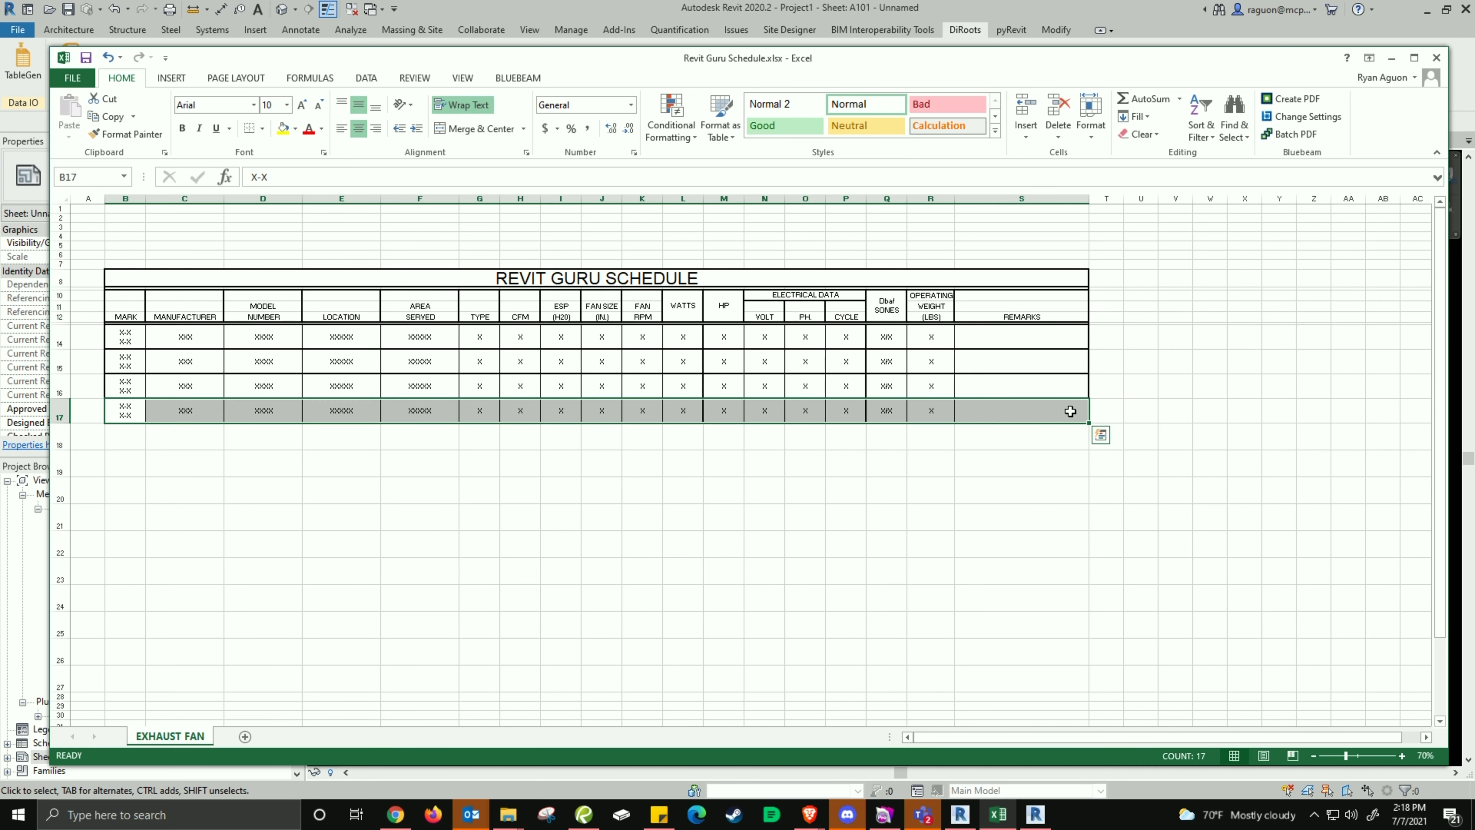
{"action": "key", "text": "ctrl+q"}
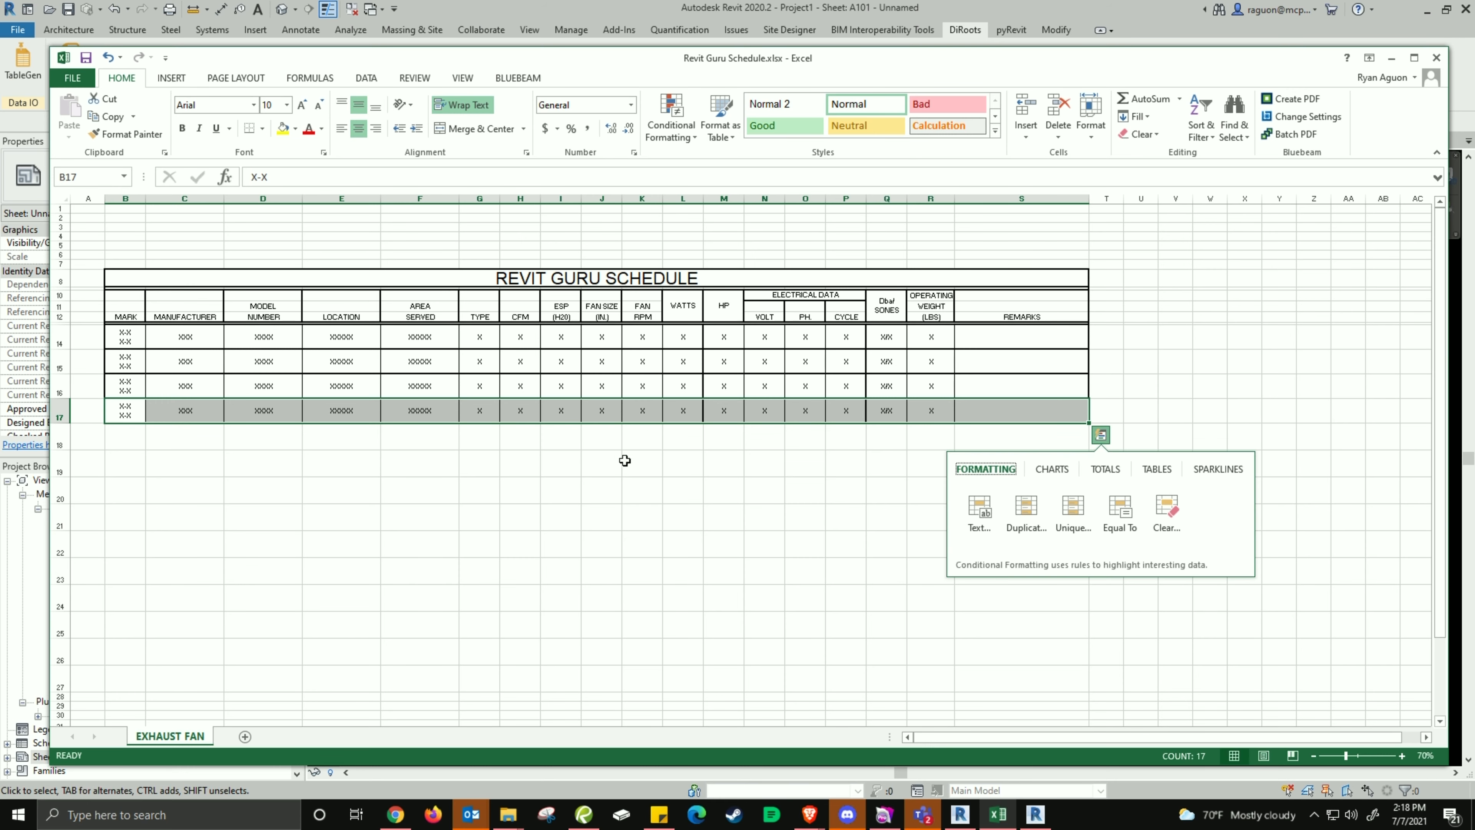
{"action": "left_click", "coordinate": [674, 488]}
{"action": "left_click", "coordinate": [1070, 410]}
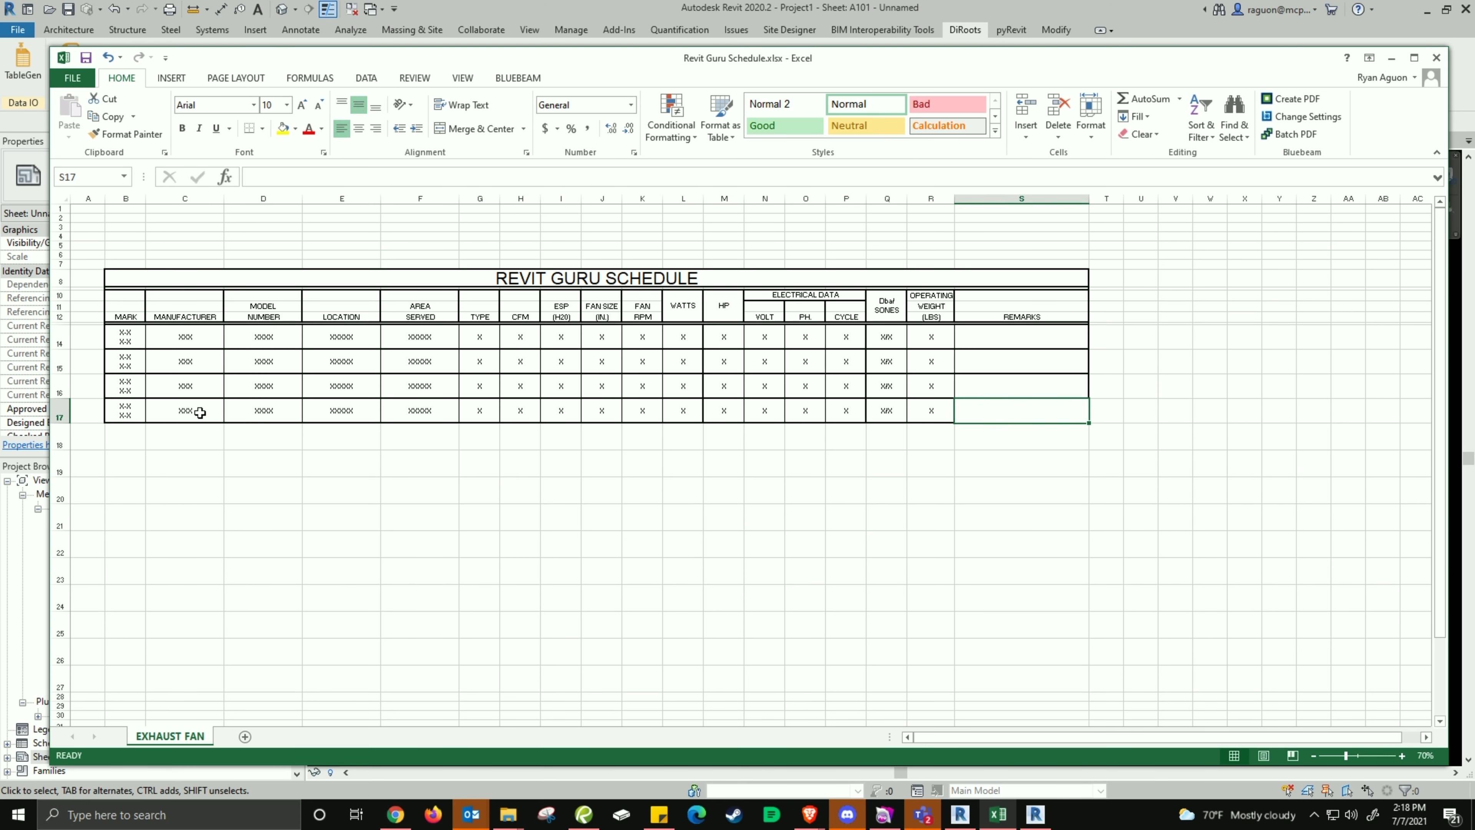
{"action": "left_click", "coordinate": [136, 415], "text": "shift"}
{"action": "key", "text": "Delete"}
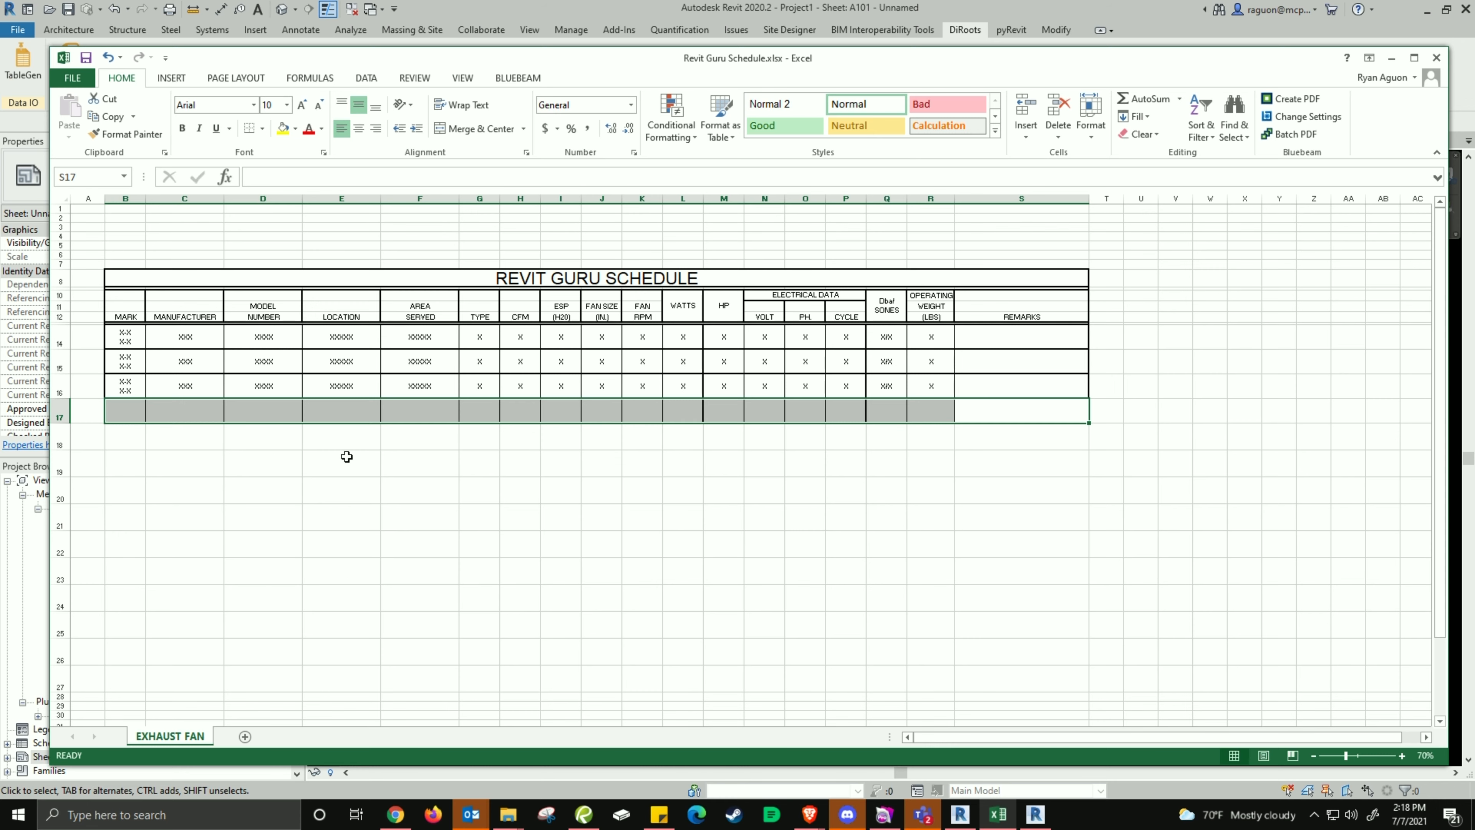
{"action": "left_click", "coordinate": [347, 457]}
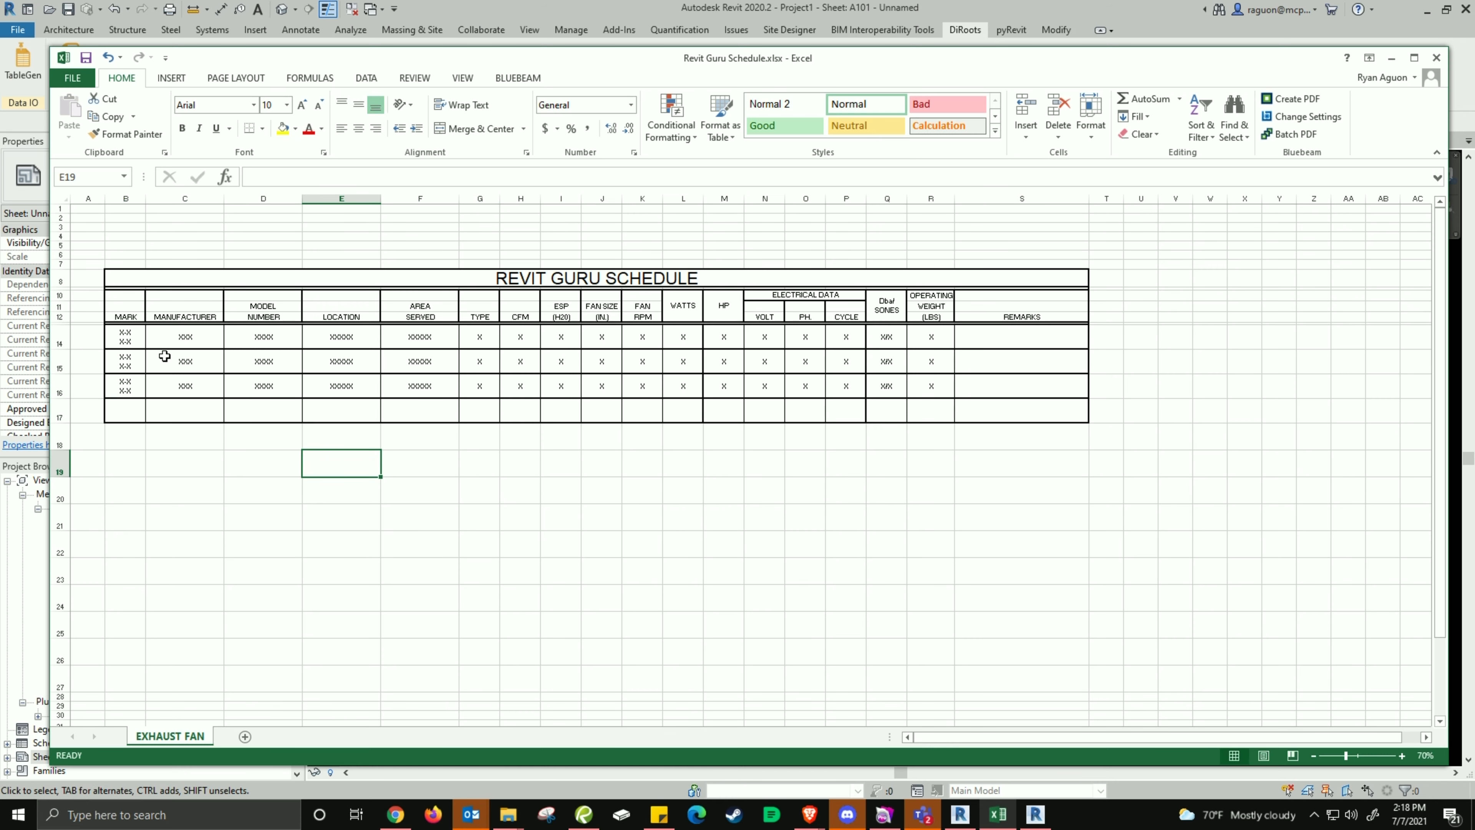
{"action": "right_click", "coordinate": [61, 410]}
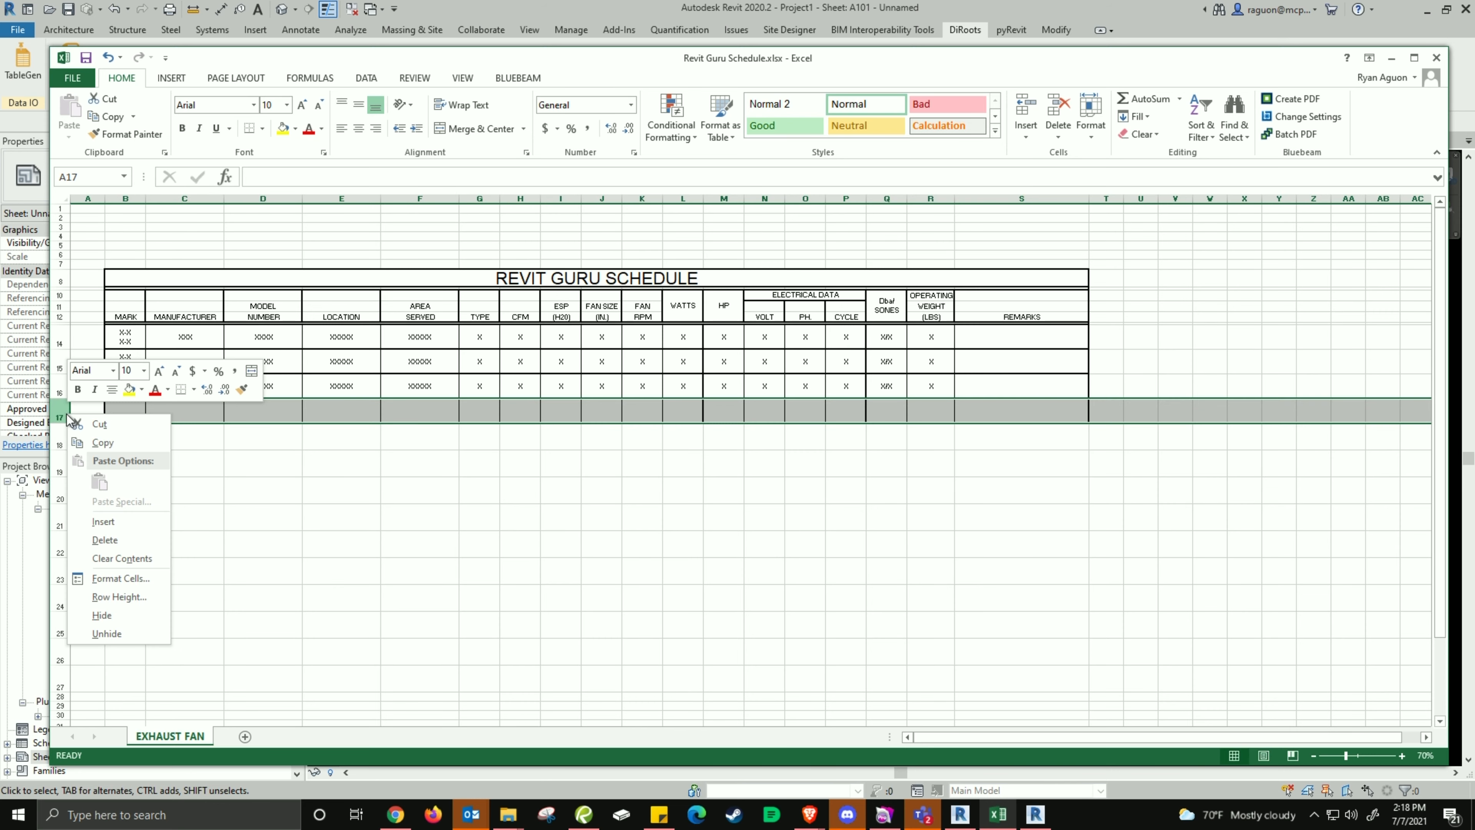
{"action": "left_click", "coordinate": [110, 541]}
{"action": "left_click", "coordinate": [329, 388]}
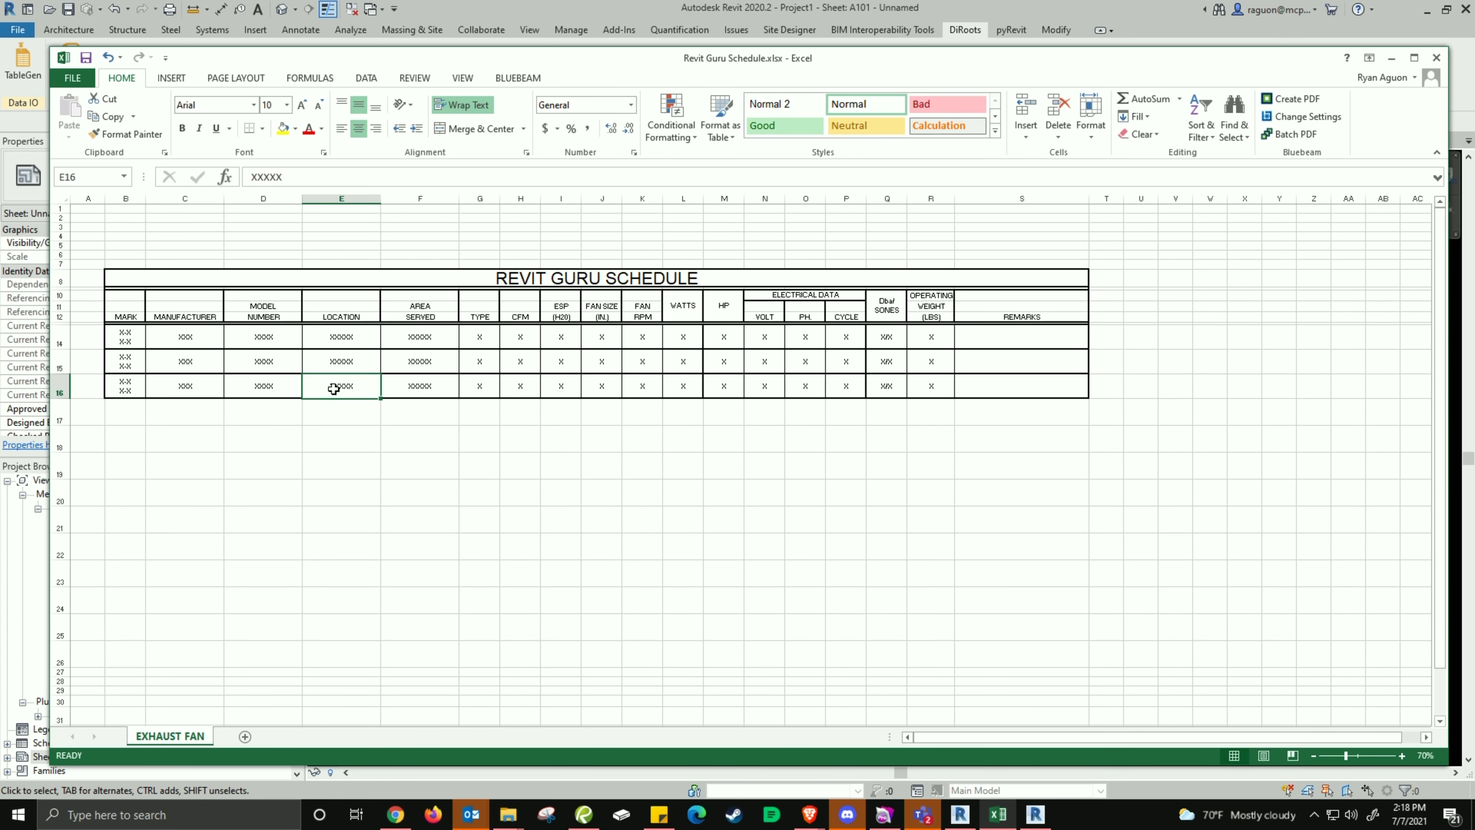
Delete the defined name REVIT_GURU_SCHEDULE in the Name Manager.
{"action": "left_click", "coordinate": [314, 79]}
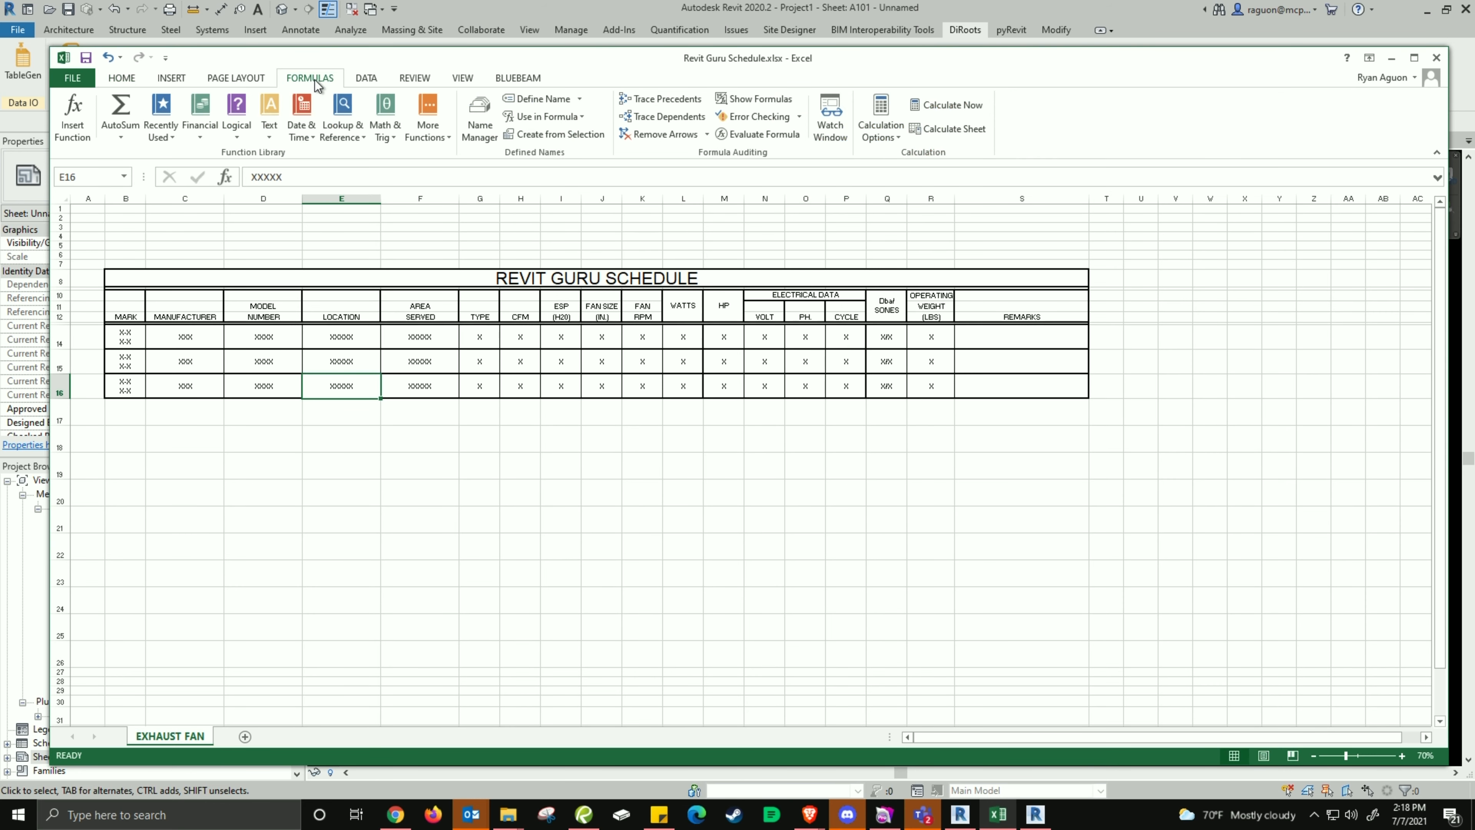
{"action": "left_click", "coordinate": [479, 124]}
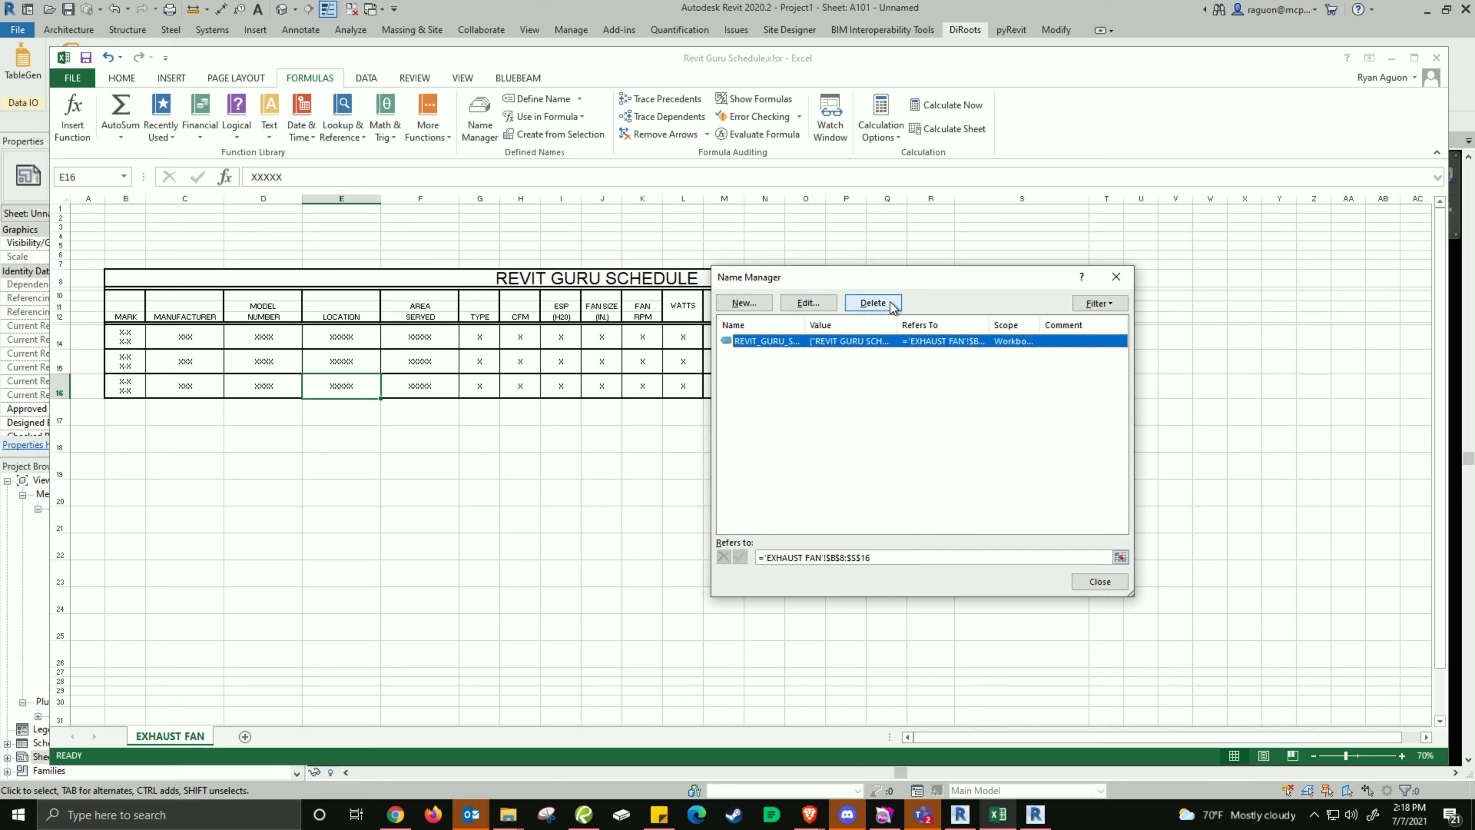
{"action": "left_click", "coordinate": [891, 307]}
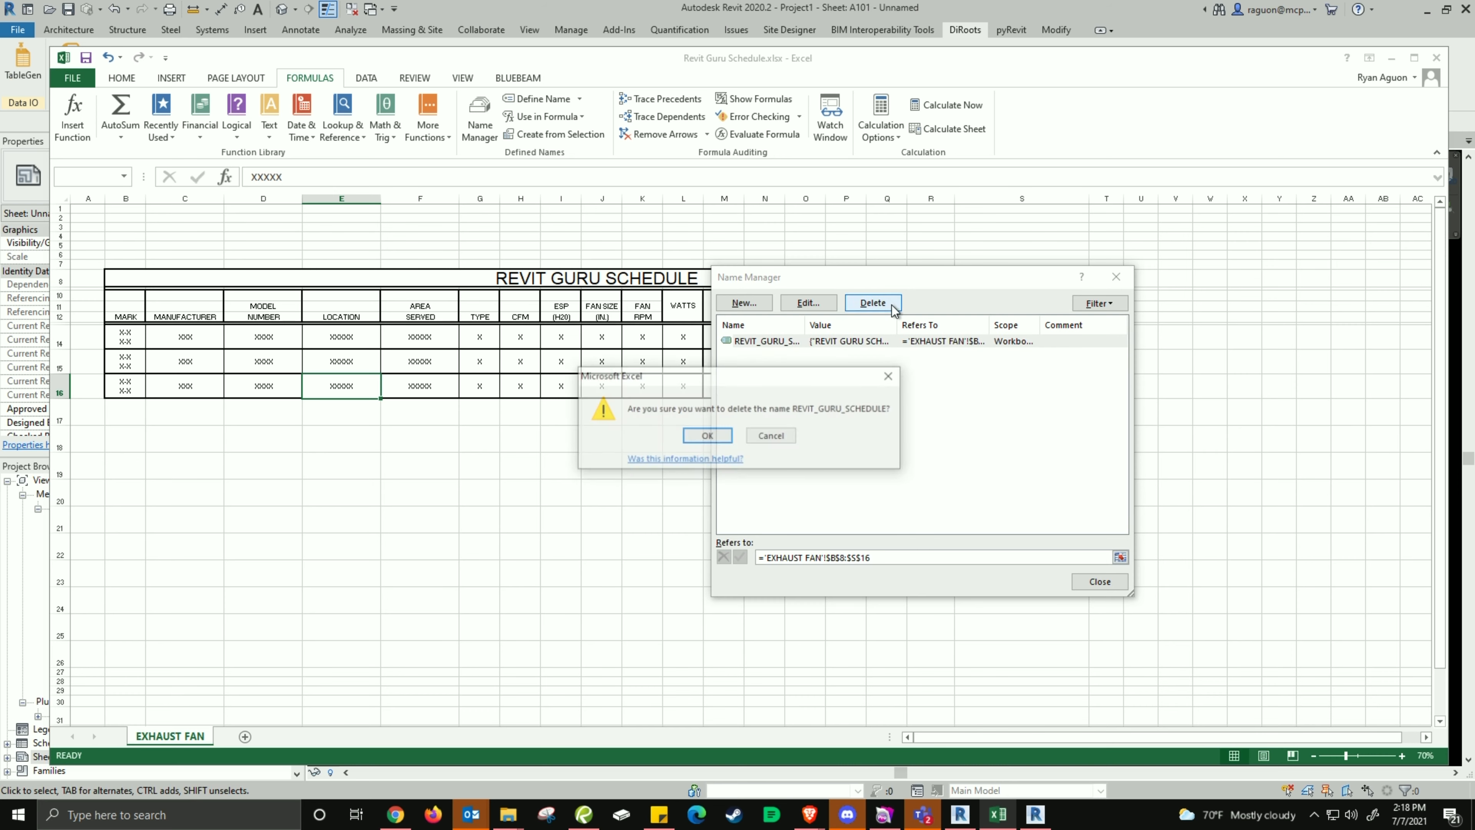
{"action": "left_click", "coordinate": [706, 439]}
{"action": "left_click", "coordinate": [1098, 582]}
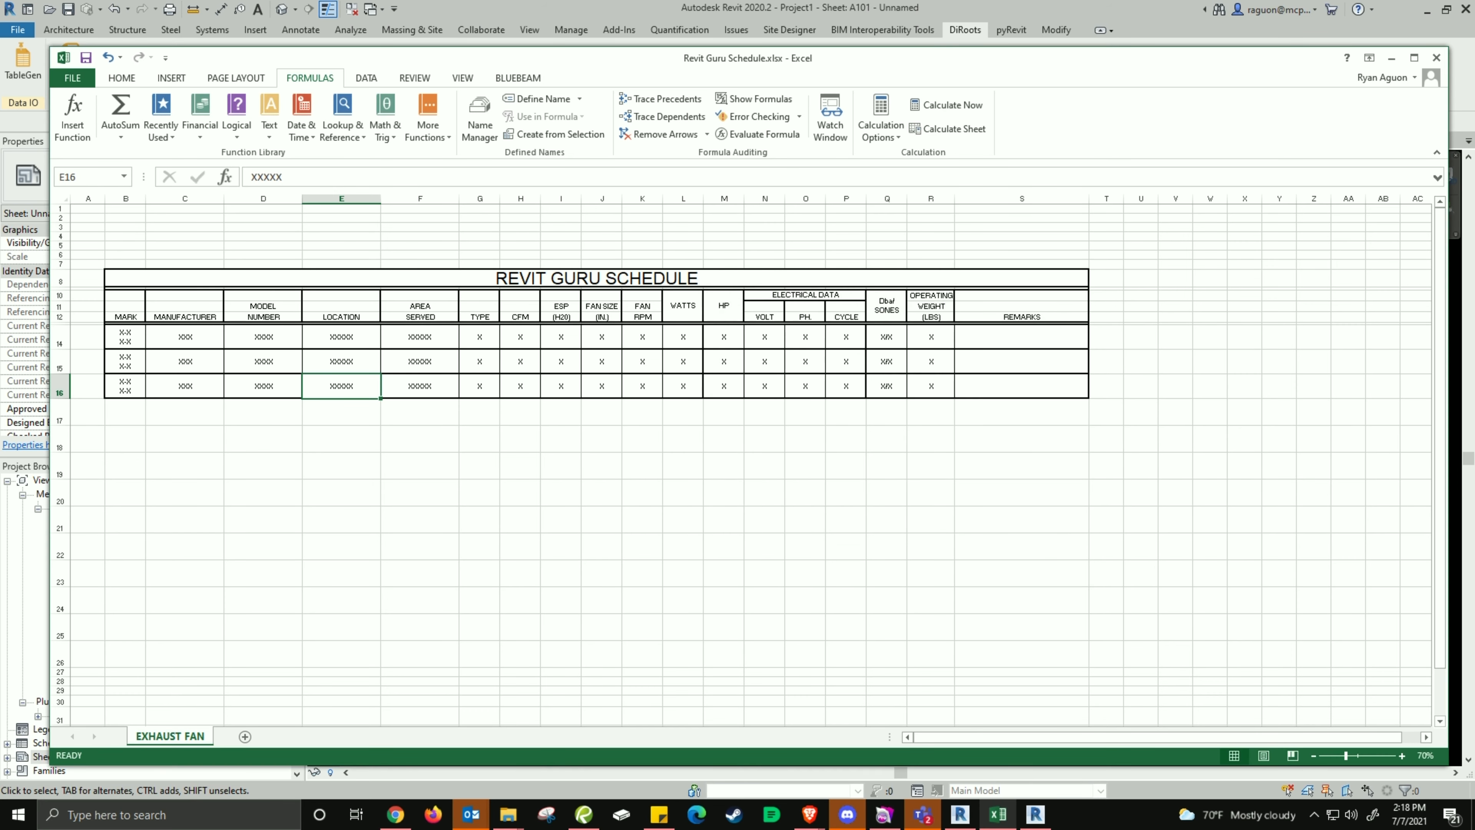
Define the workbook-scope name REVIT_GURU_SCHEDULE for the schedule range B8:S16 and save the workbook.
{"action": "left_click", "coordinate": [124, 282]}
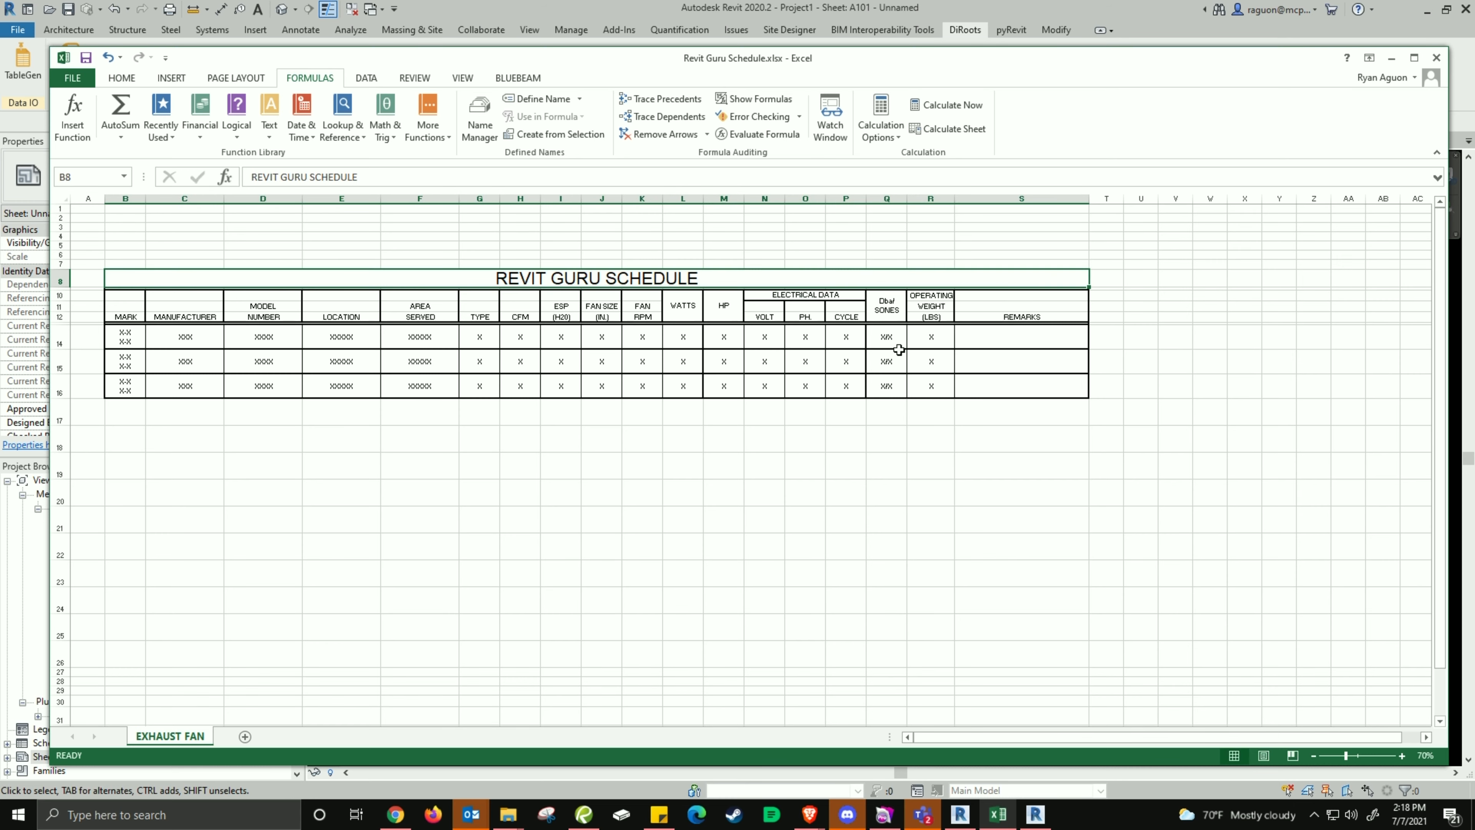
{"action": "left_click", "coordinate": [1072, 390], "text": "shift"}
{"action": "right_click", "coordinate": [873, 372]}
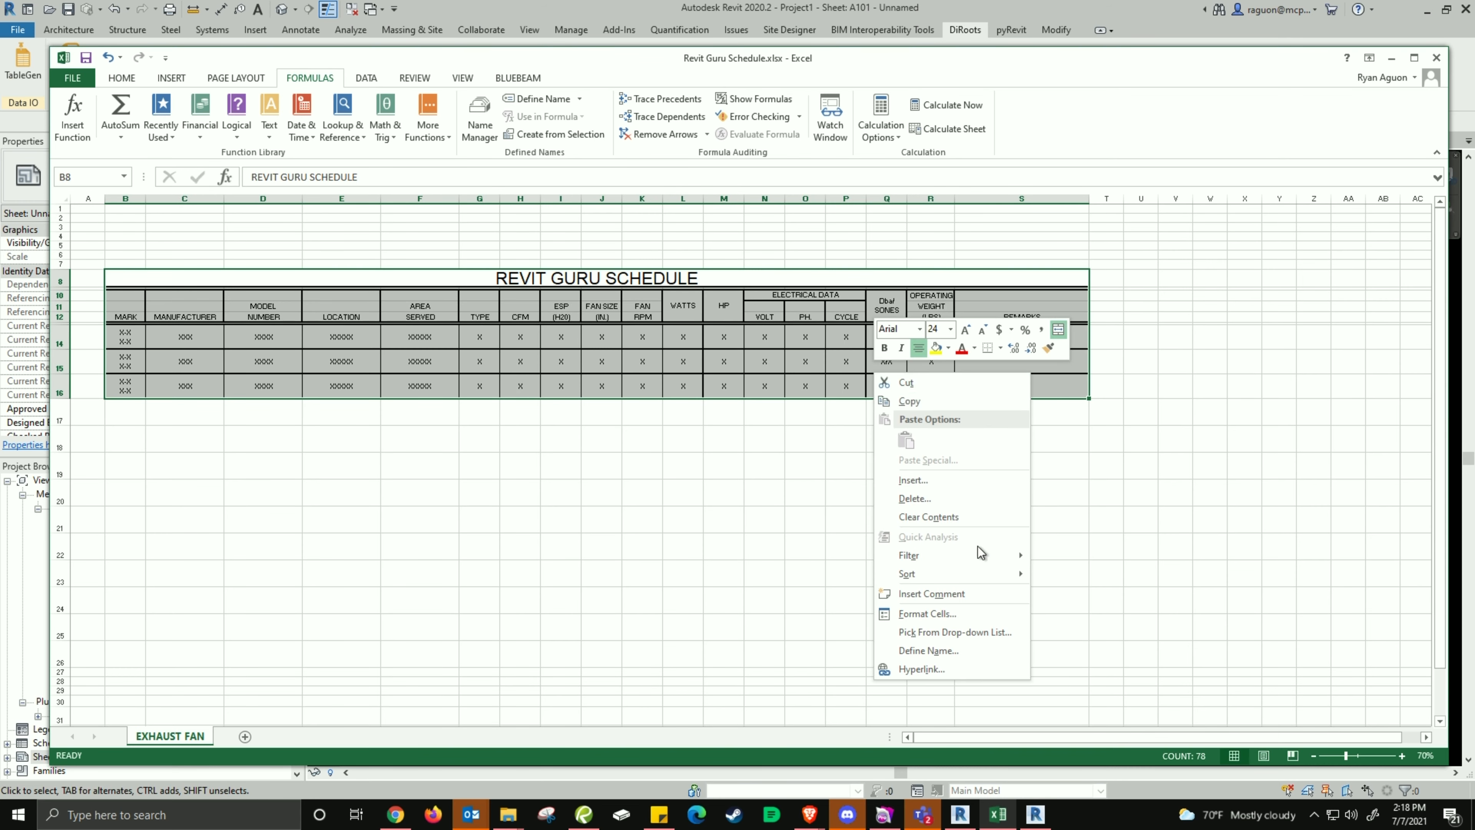
{"action": "left_click", "coordinate": [949, 653]}
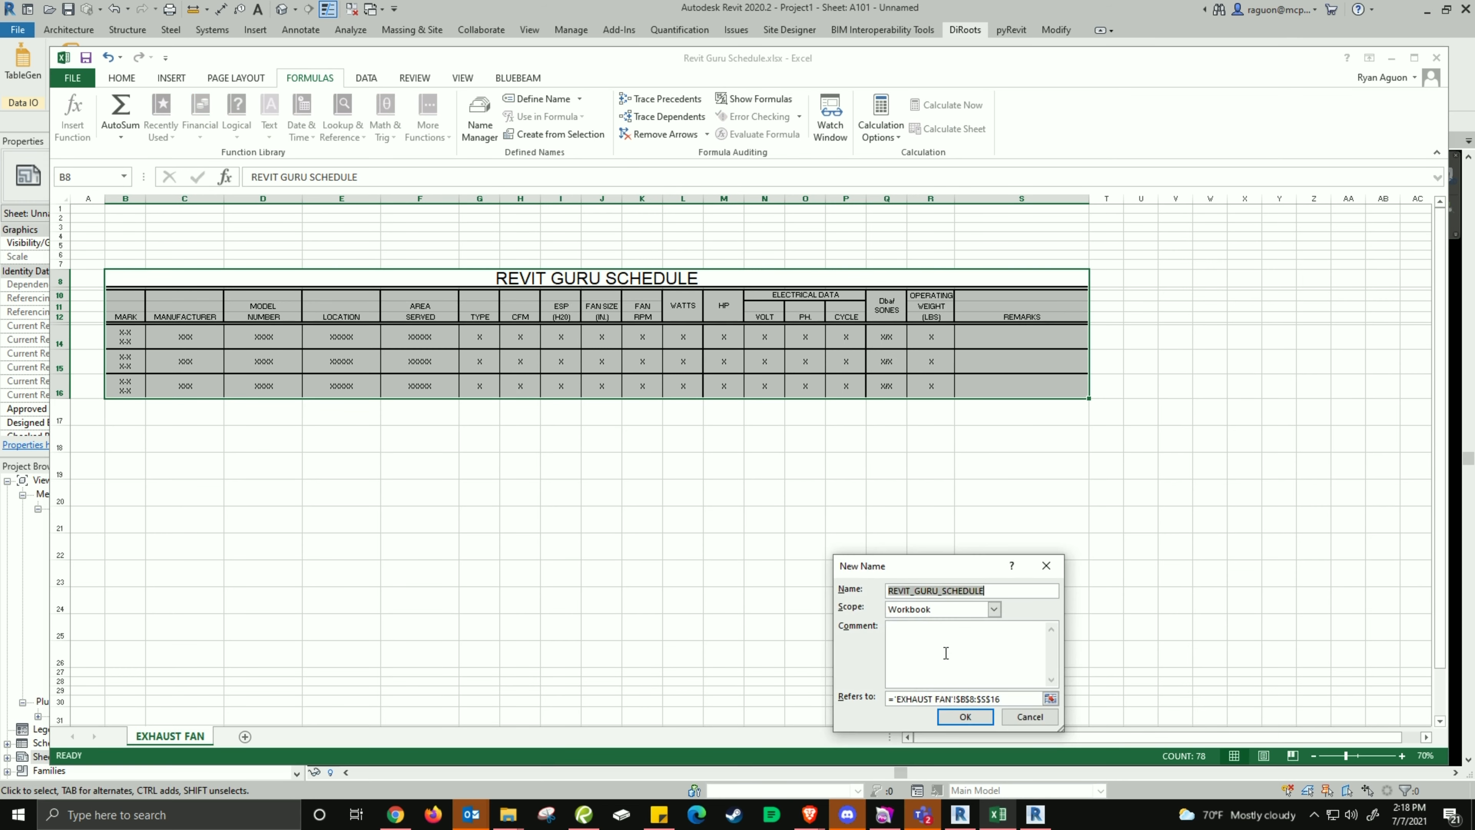
{"action": "left_click", "coordinate": [982, 717]}
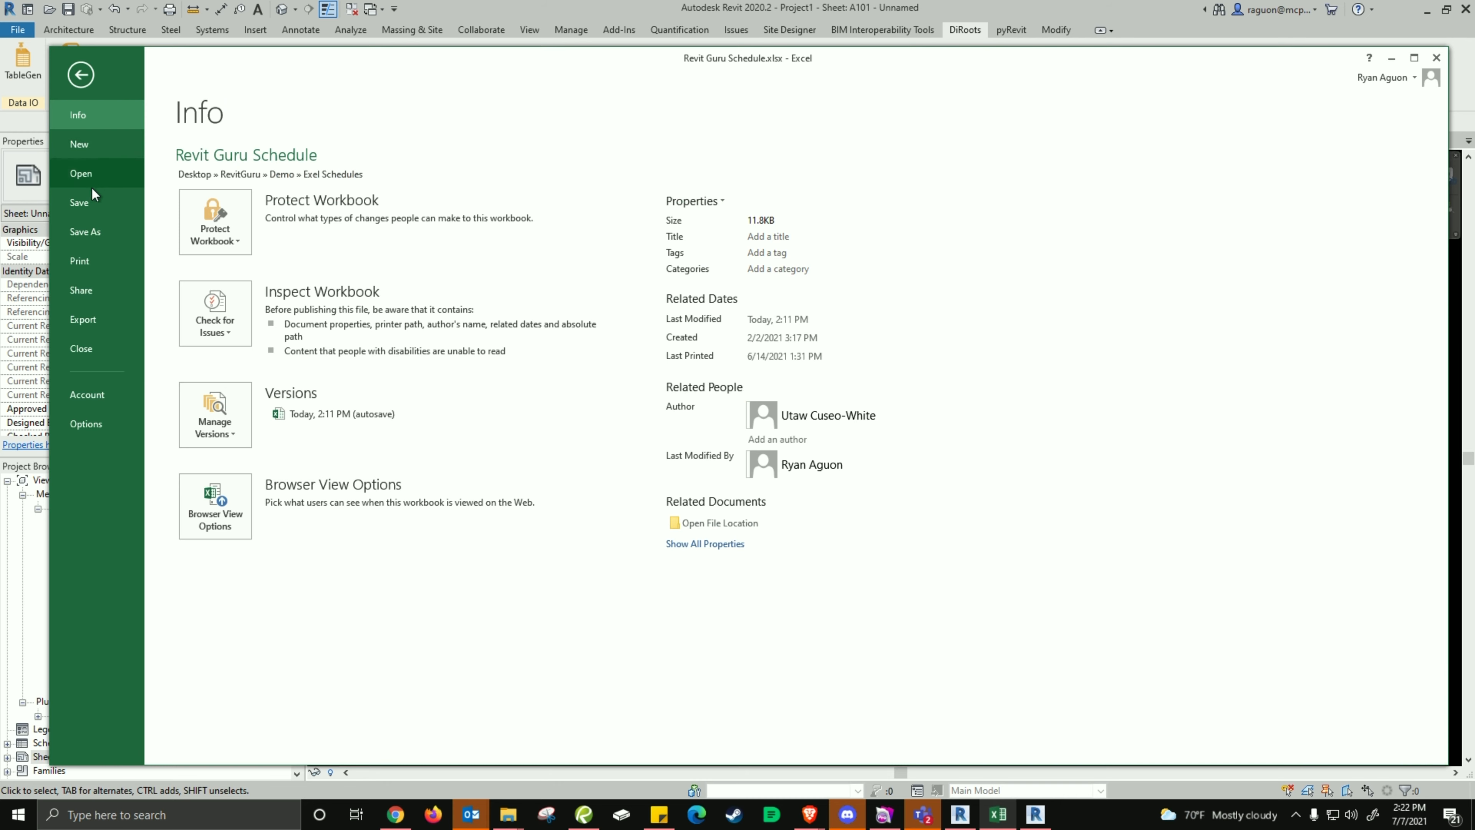
{"action": "left_click", "coordinate": [84, 206]}
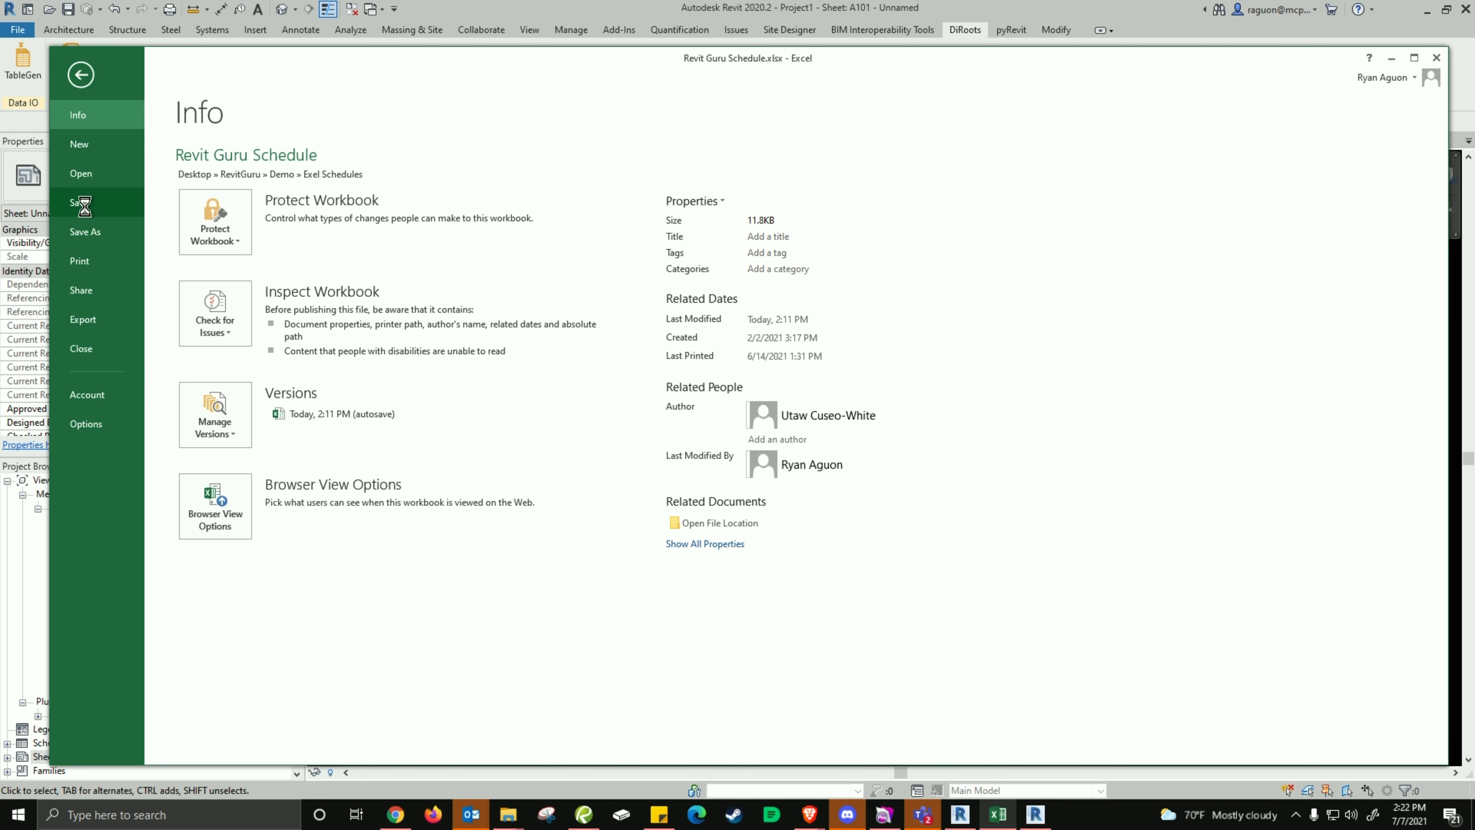
Switch to Revit and start adding a new table in DiRoots TableGen.
{"action": "left_click", "coordinate": [1150, 9]}
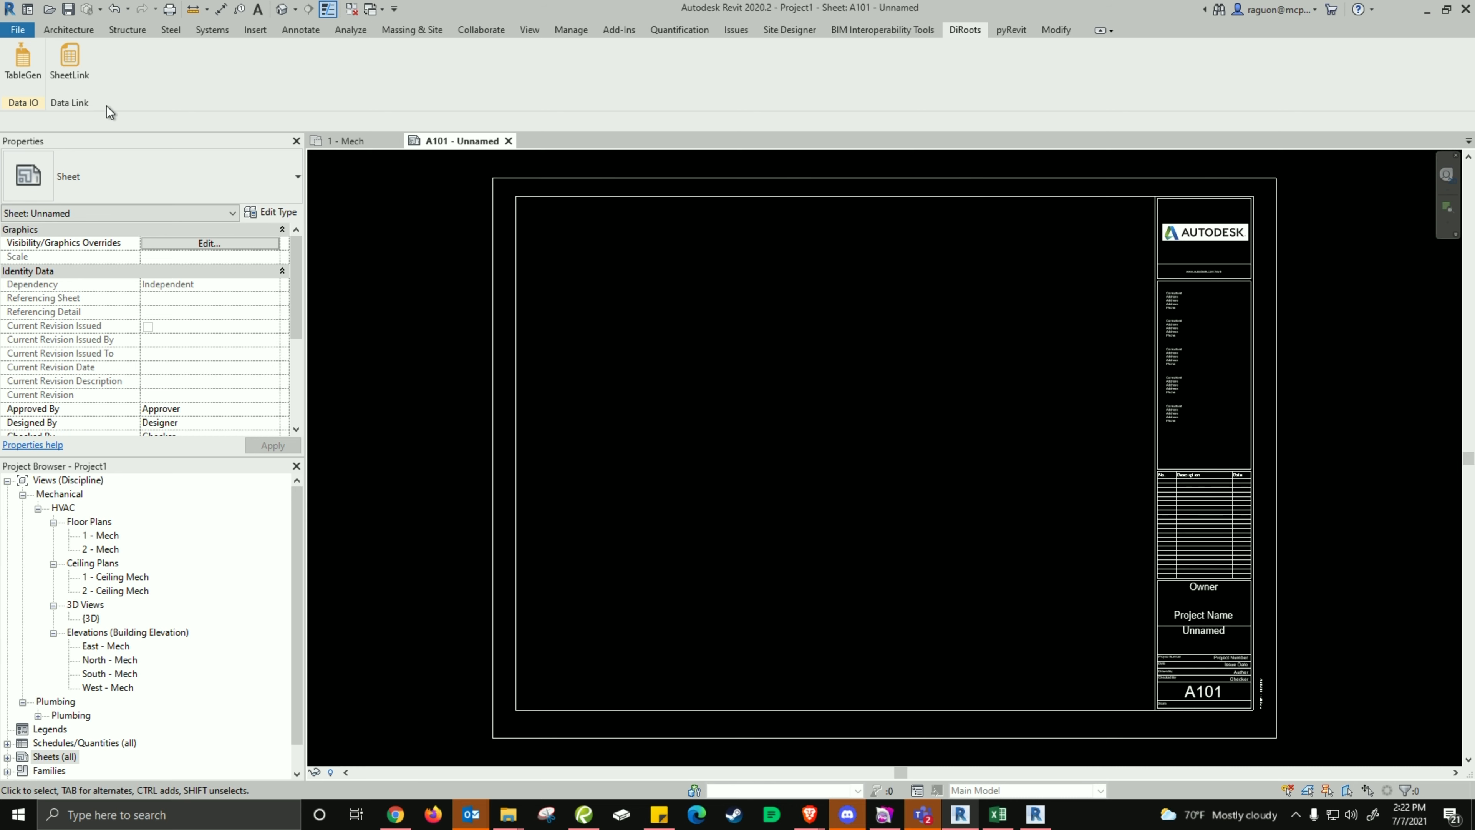
{"action": "left_click", "coordinate": [24, 79]}
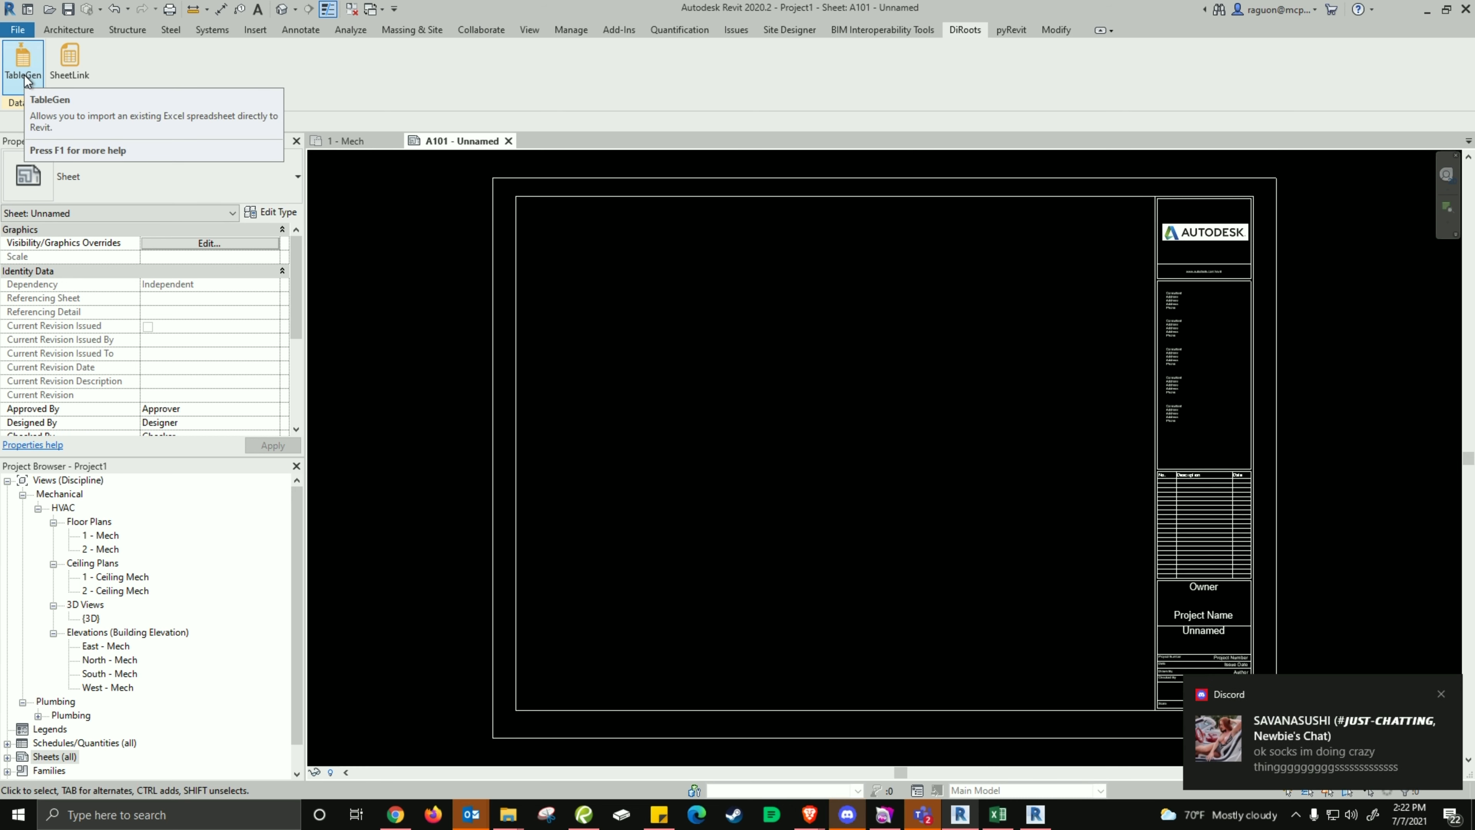
{"action": "left_click", "coordinate": [1441, 693]}
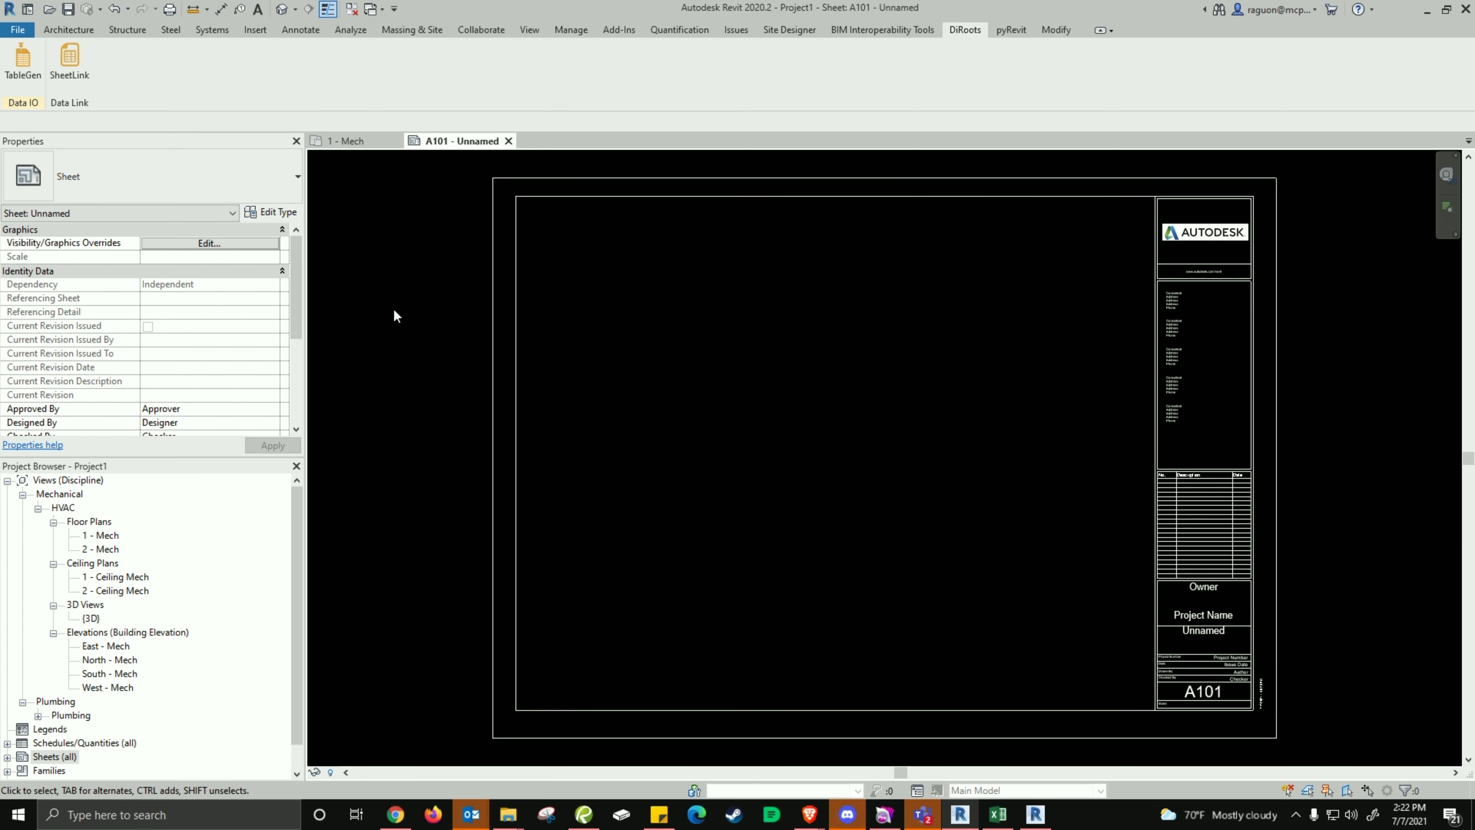
{"action": "left_click", "coordinate": [24, 64]}
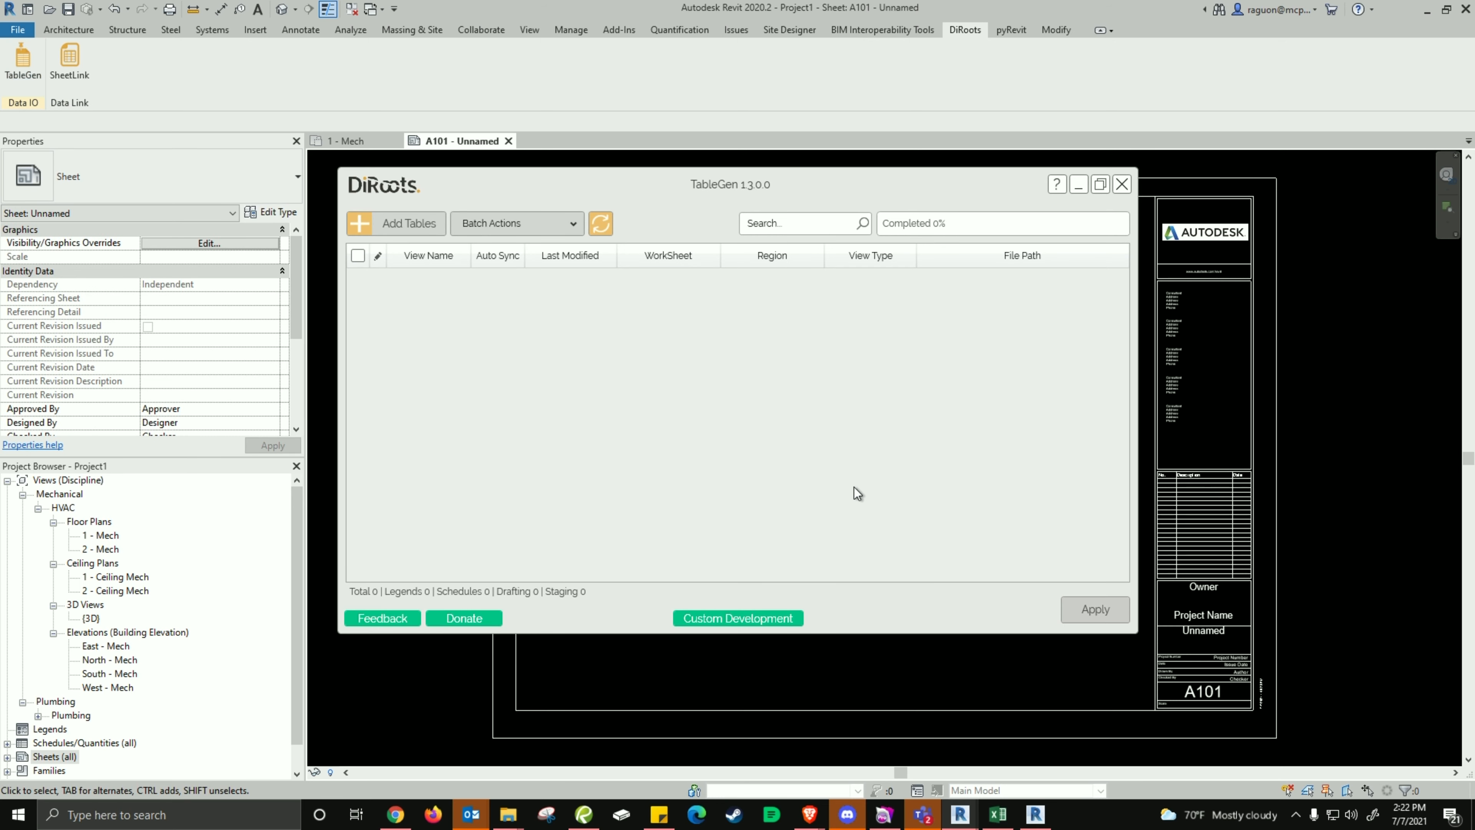
{"action": "left_click", "coordinate": [364, 228]}
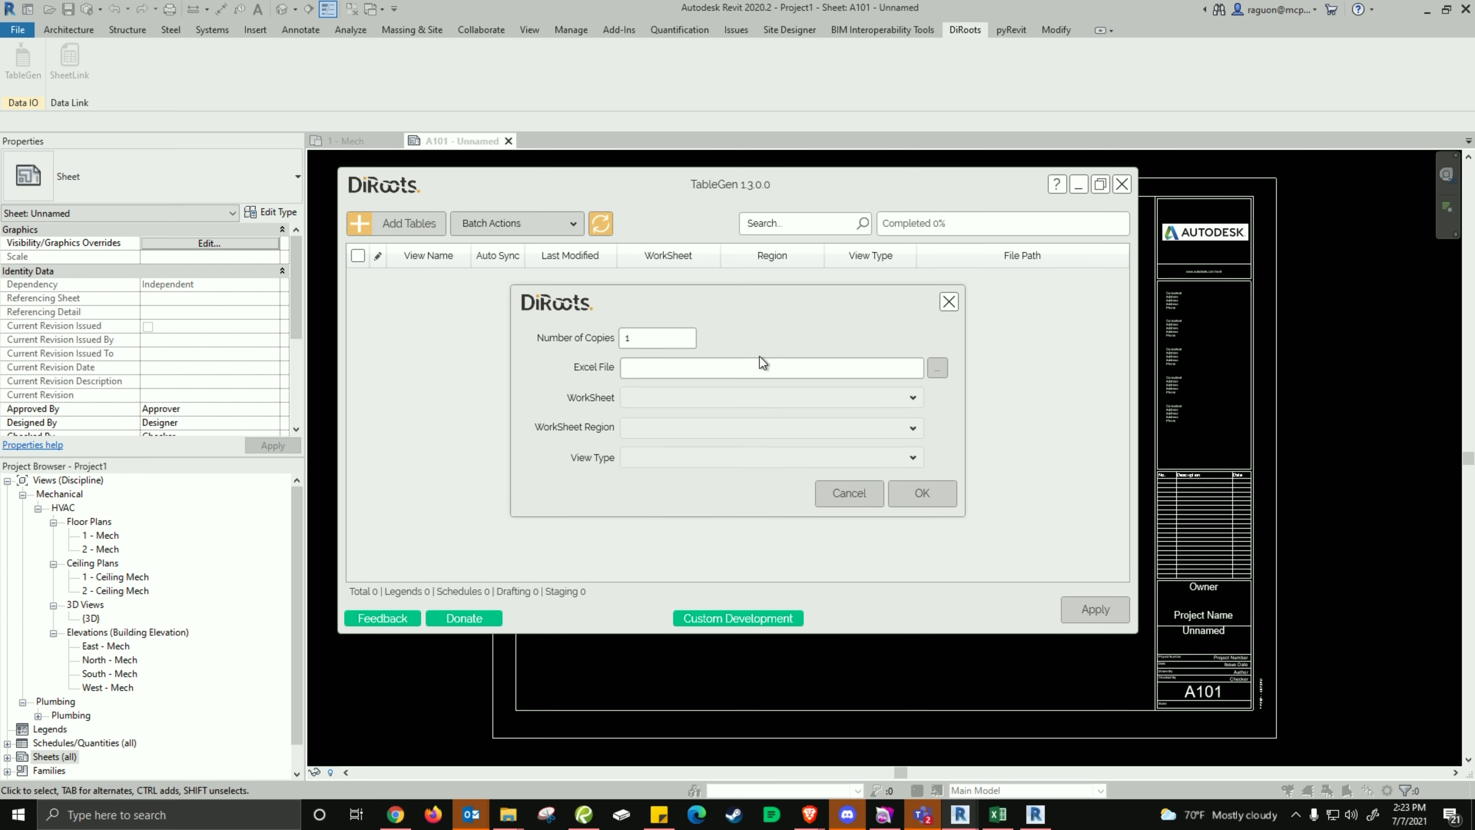
Load Revit Guru Schedule.xlsx from Desktop > RevitGuru > Demo > Exel Schedules as the table's Excel file.
{"action": "left_click", "coordinate": [937, 369]}
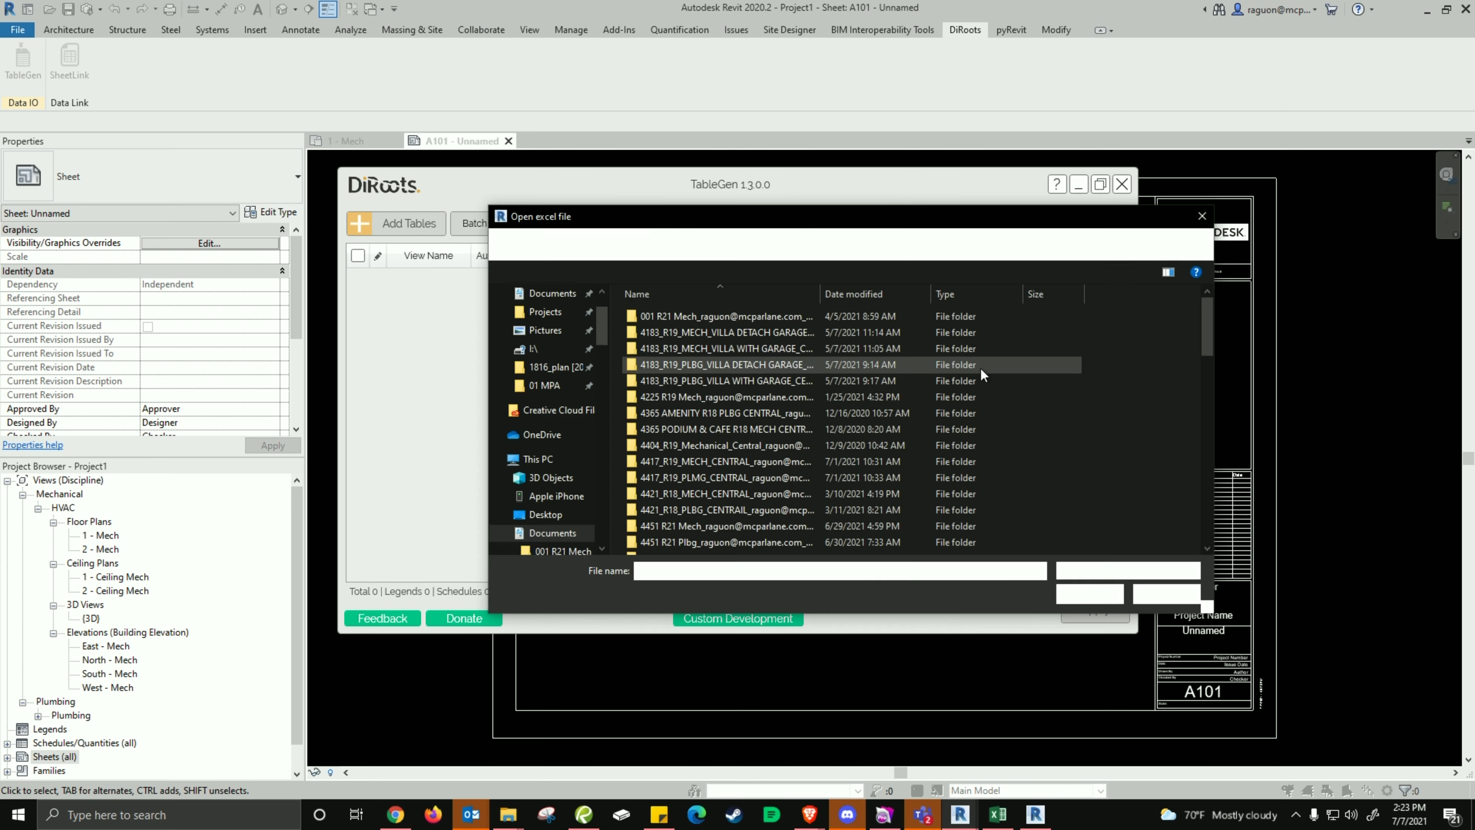
{"action": "left_click_drag", "start_coordinate": [598, 320], "coordinate": [603, 301]}
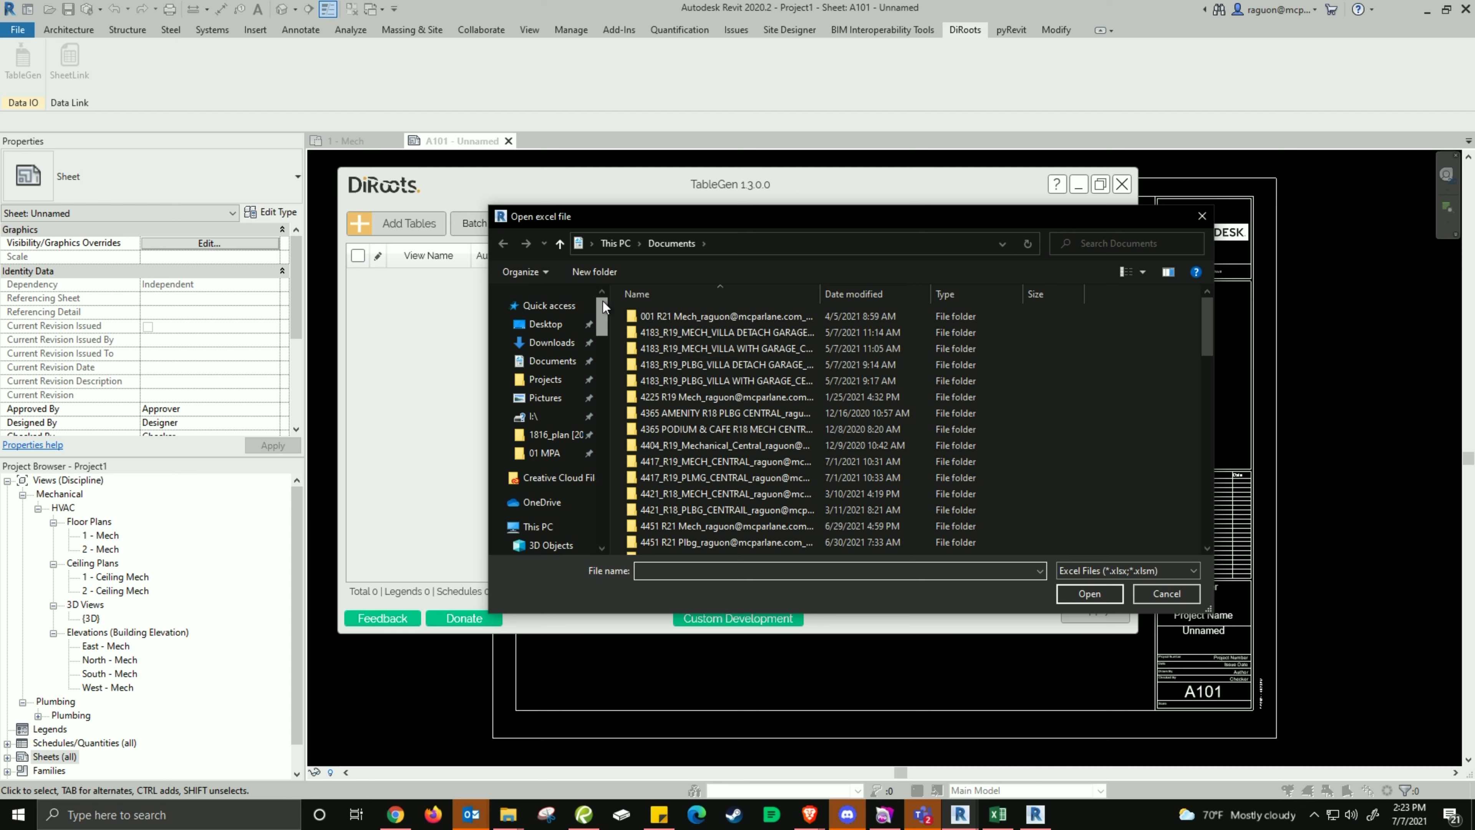
{"action": "left_click", "coordinate": [546, 293]}
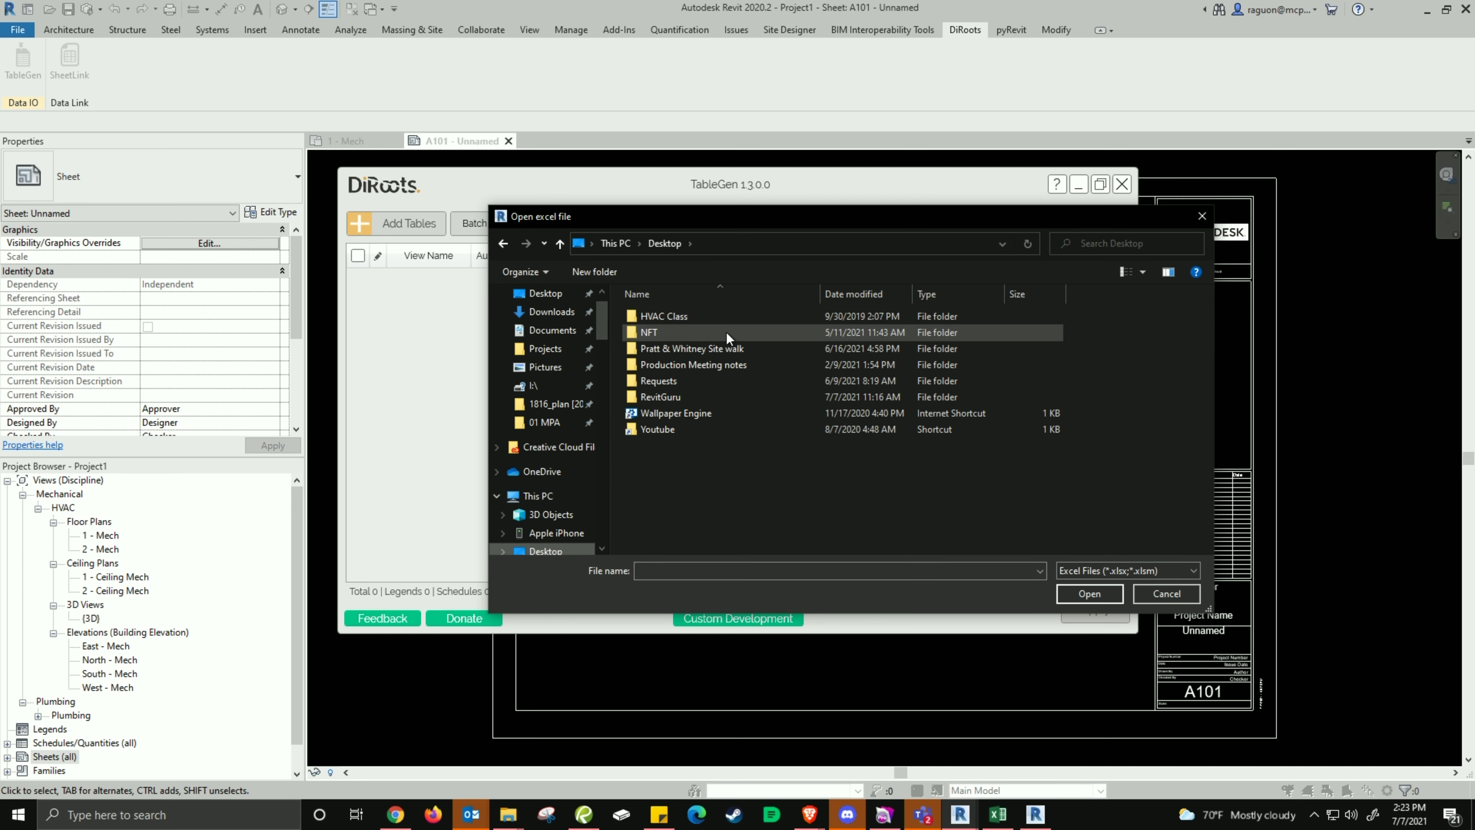
{"action": "double_click", "coordinate": [709, 397]}
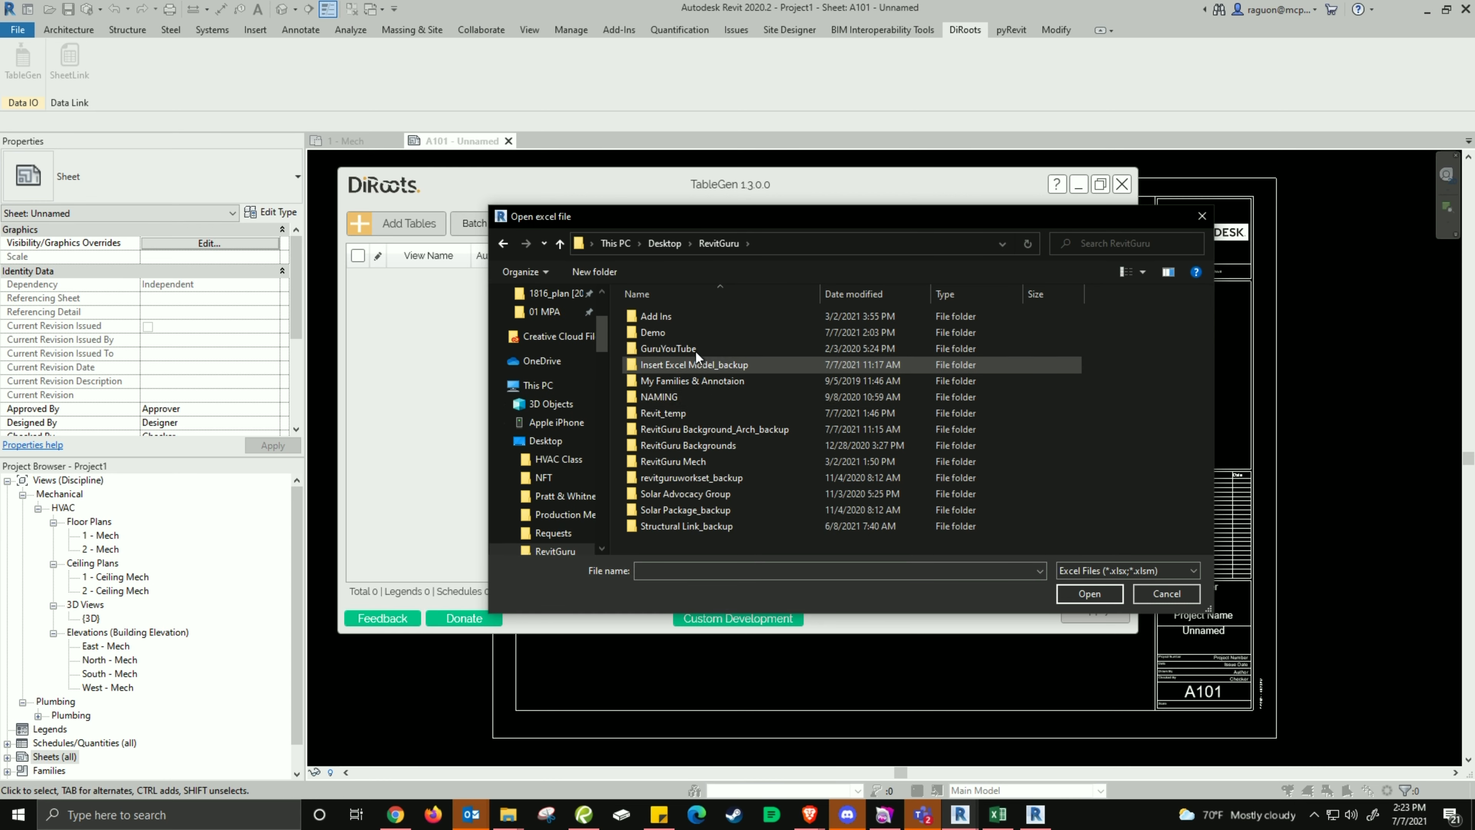
{"action": "double_click", "coordinate": [693, 330]}
{"action": "double_click", "coordinate": [695, 330]}
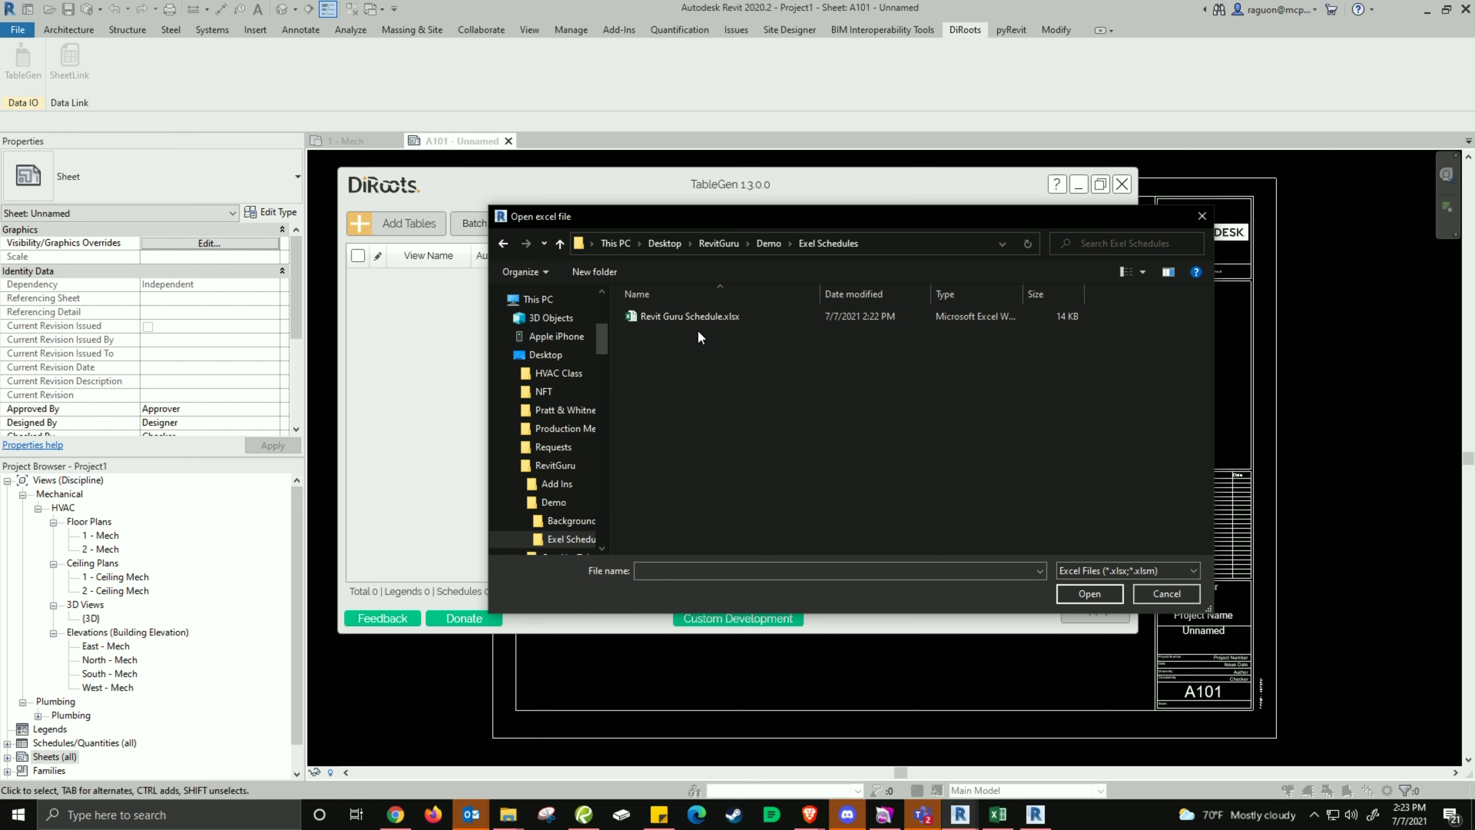
{"action": "left_click", "coordinate": [712, 317]}
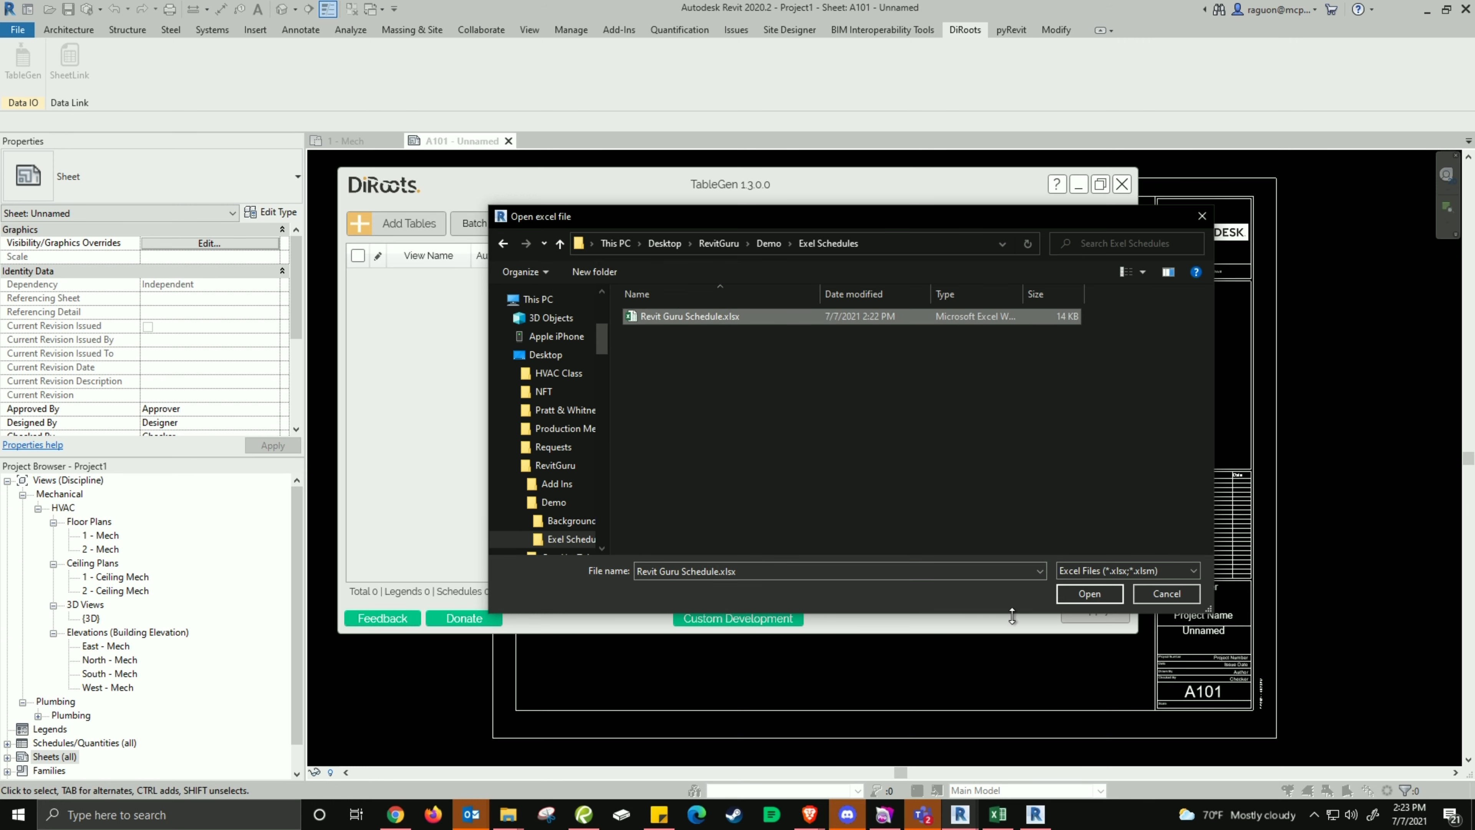
{"action": "left_click", "coordinate": [1088, 595]}
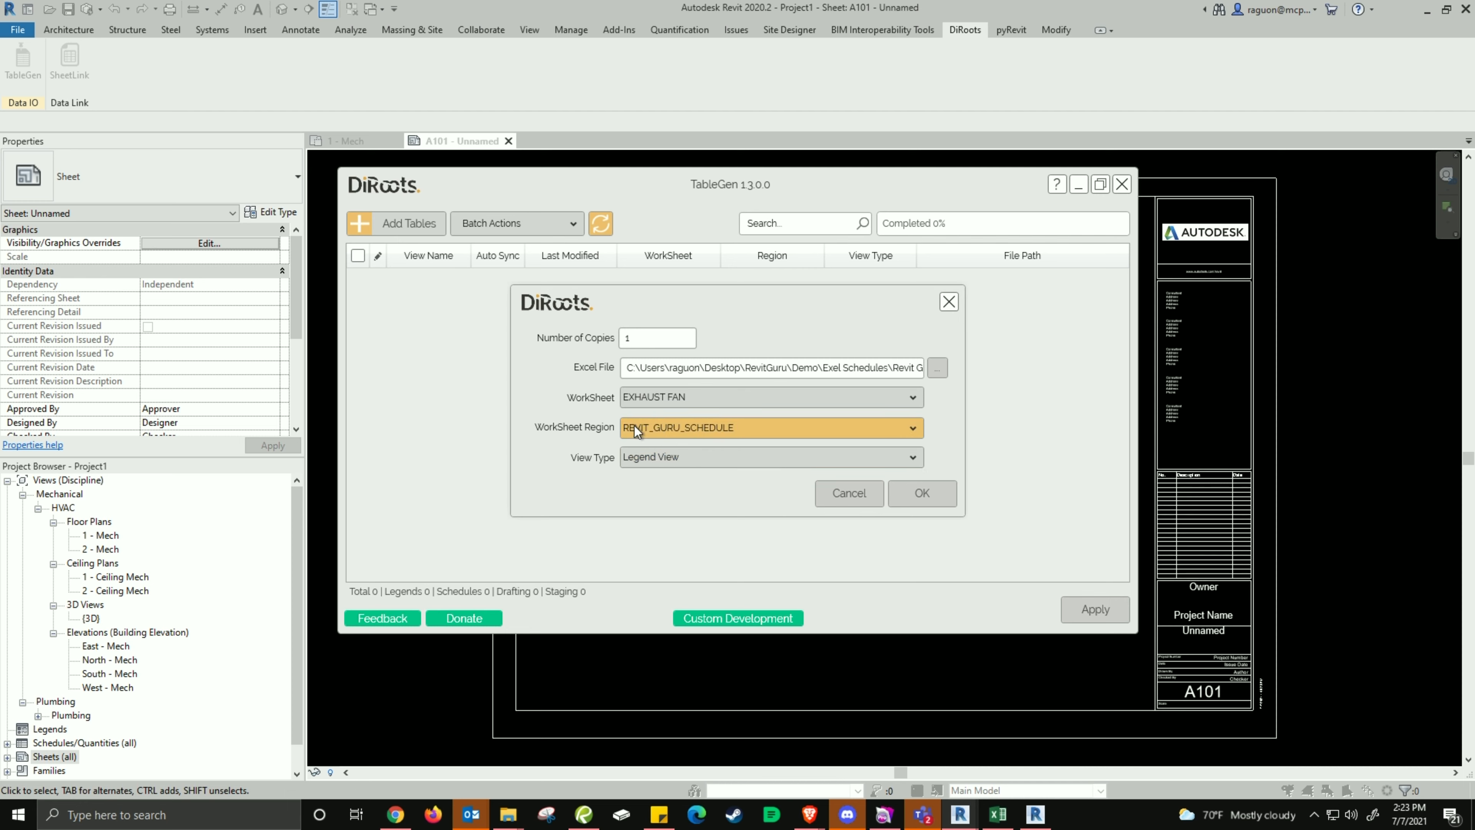
Set the table's view type to Drafting View and add it to the TableGen list.
{"action": "left_click", "coordinate": [913, 456]}
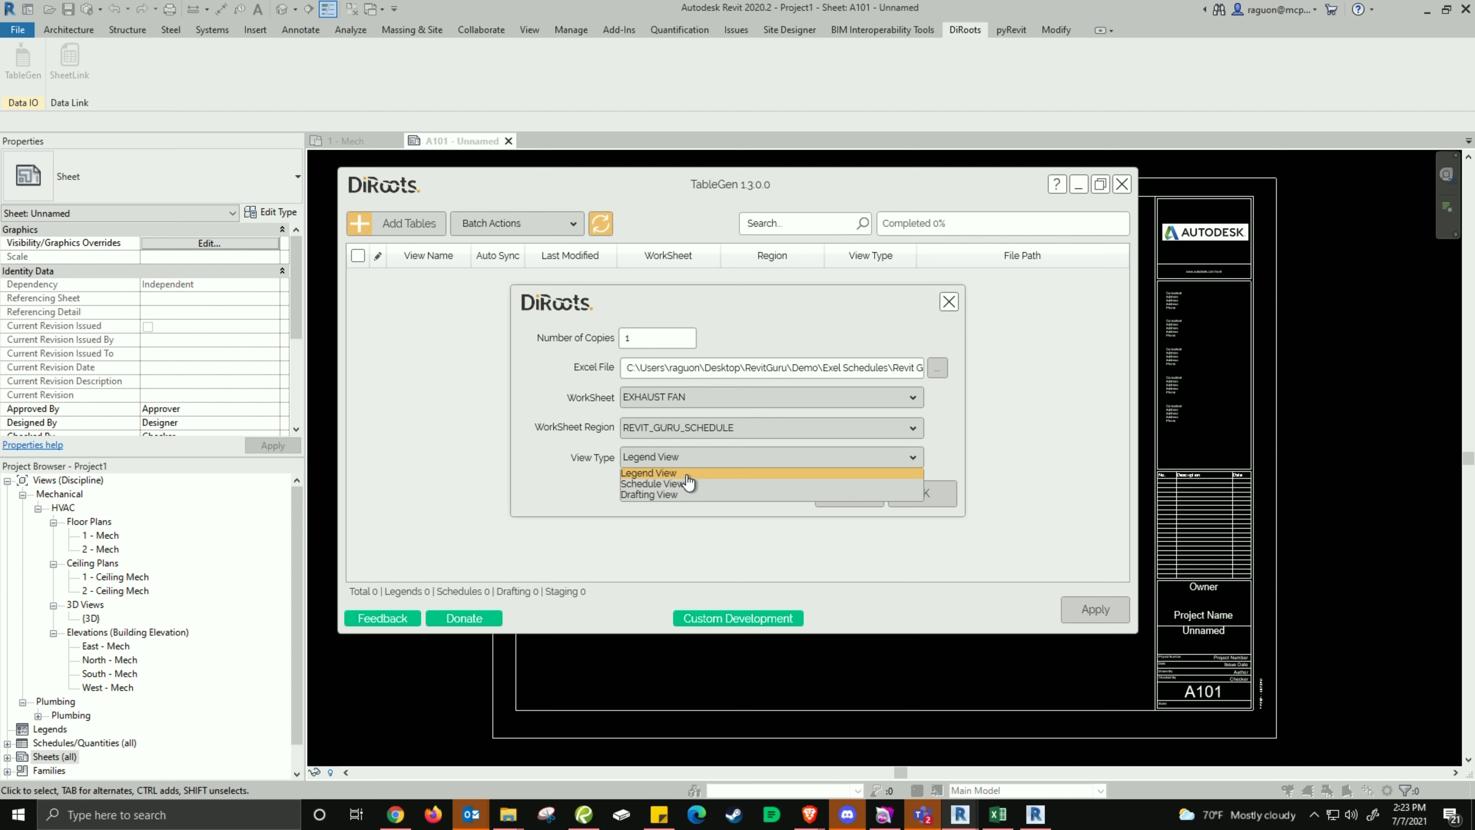
{"action": "left_click", "coordinate": [688, 494]}
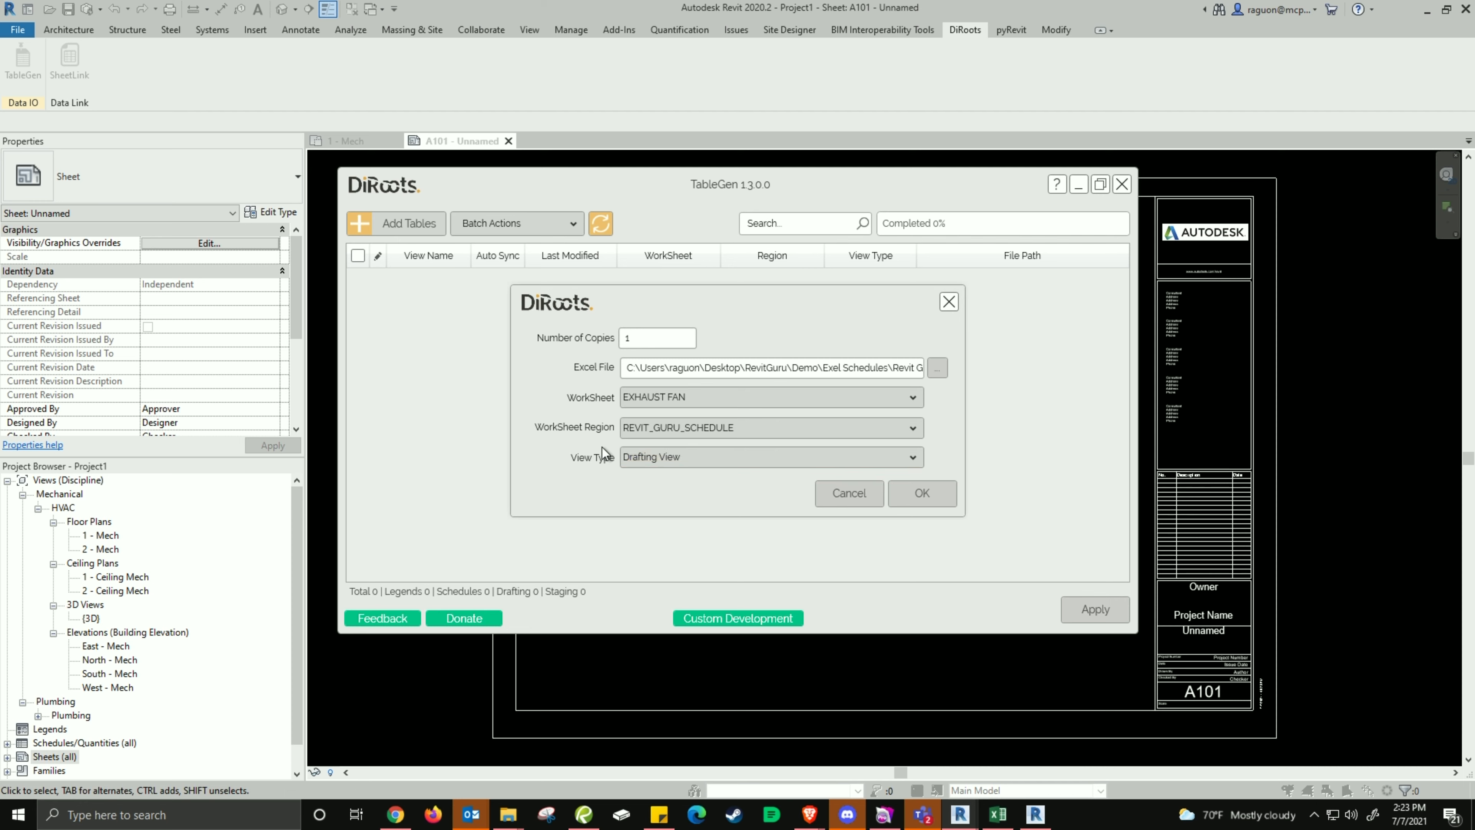
{"action": "left_click", "coordinate": [628, 338]}
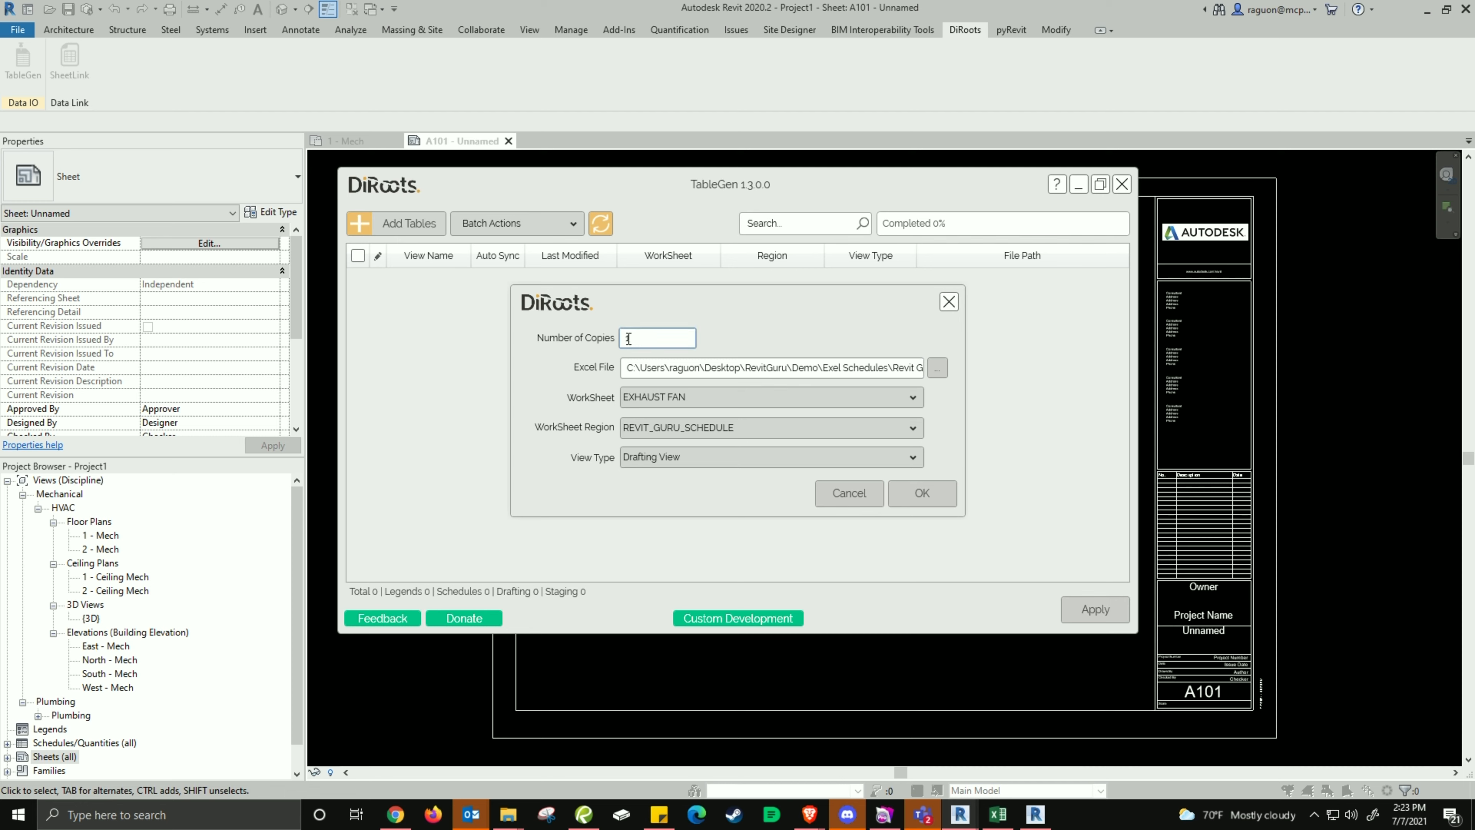
{"action": "left_click", "coordinate": [940, 500]}
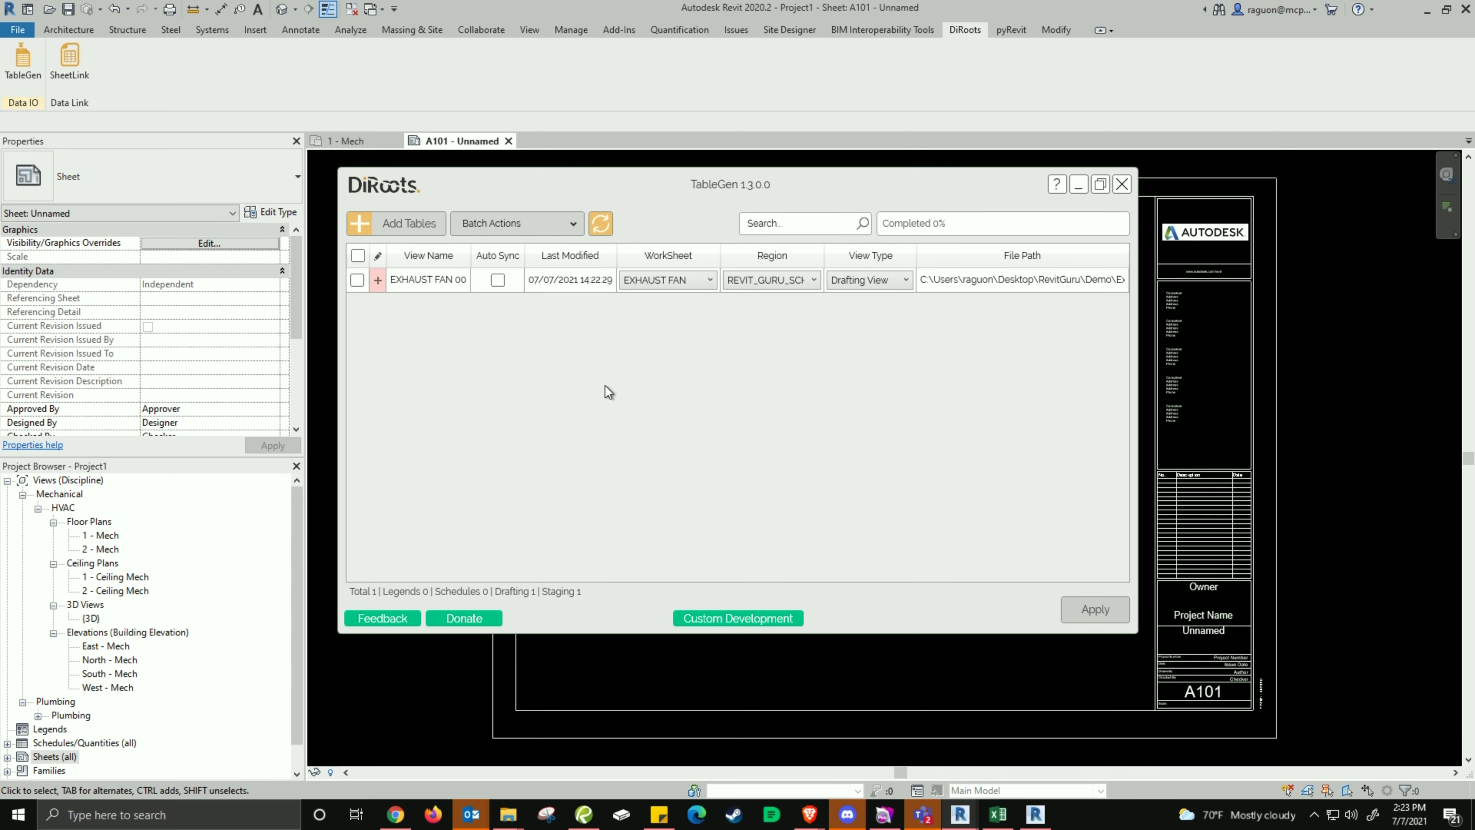
Generate the drafting view from the EXHAUST FAN table entry and close TableGen.
{"action": "left_click", "coordinate": [359, 282]}
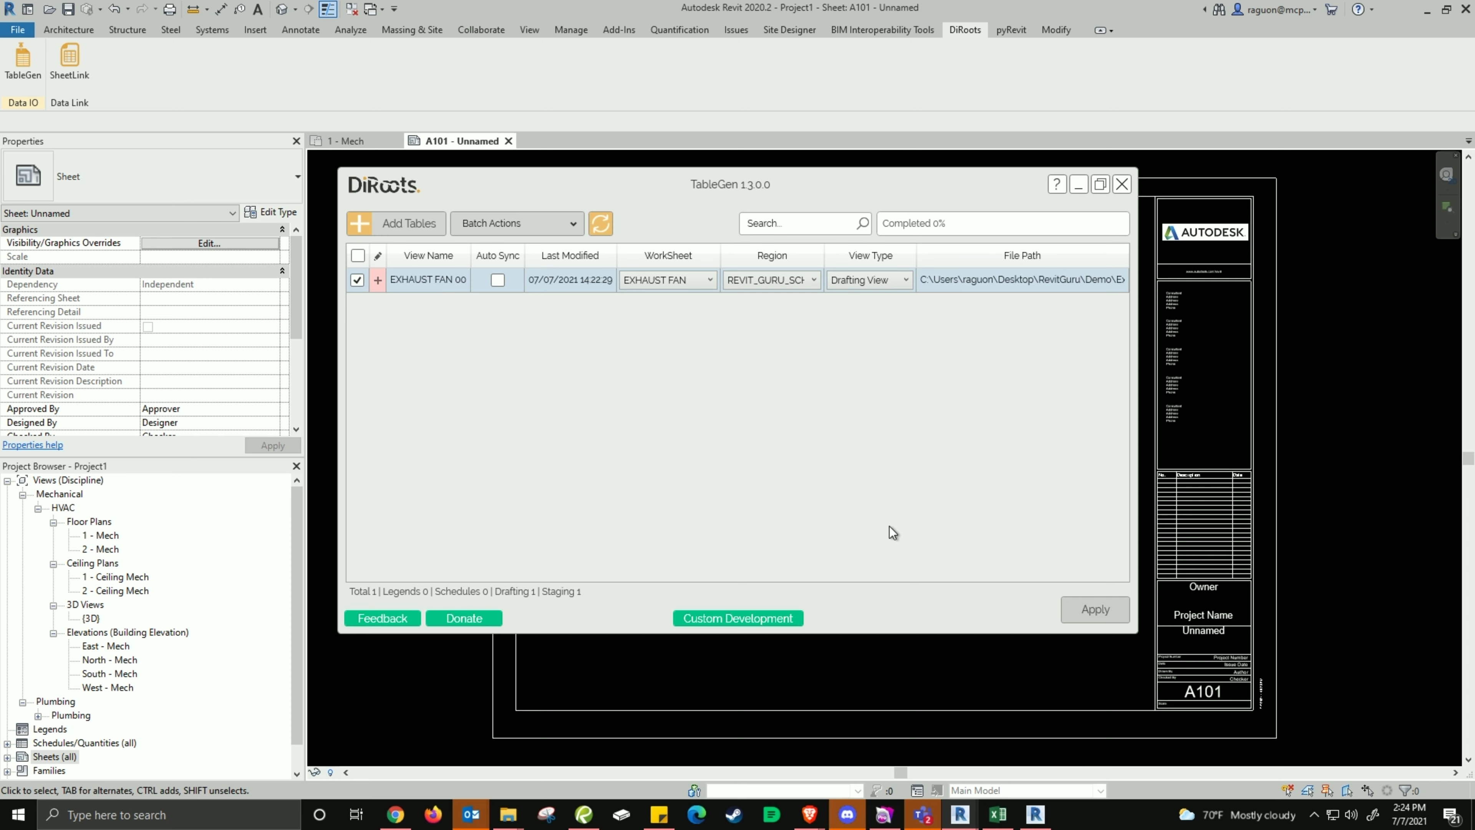
{"action": "left_click", "coordinate": [1088, 615]}
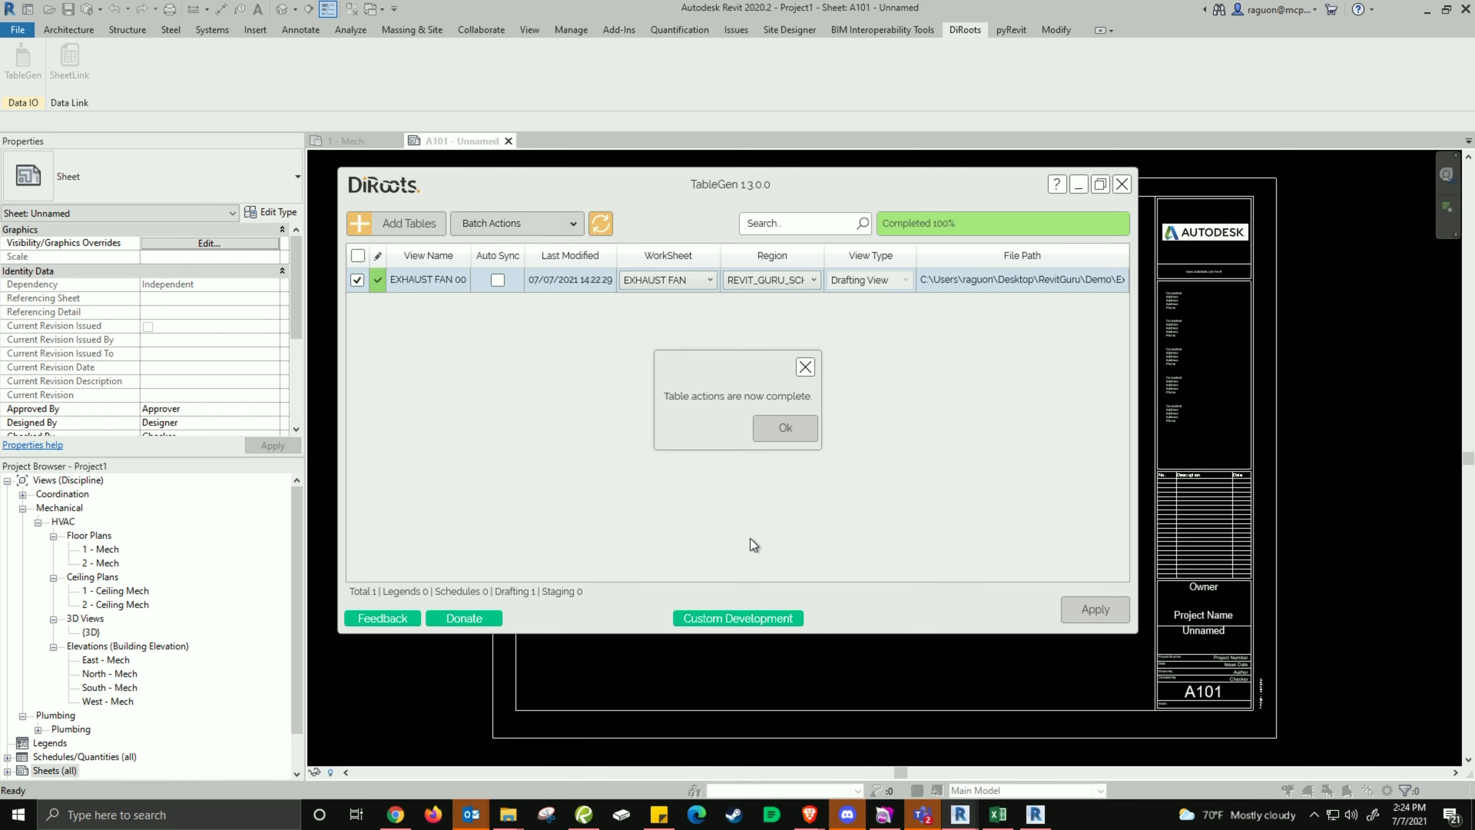
{"action": "left_click", "coordinate": [778, 433]}
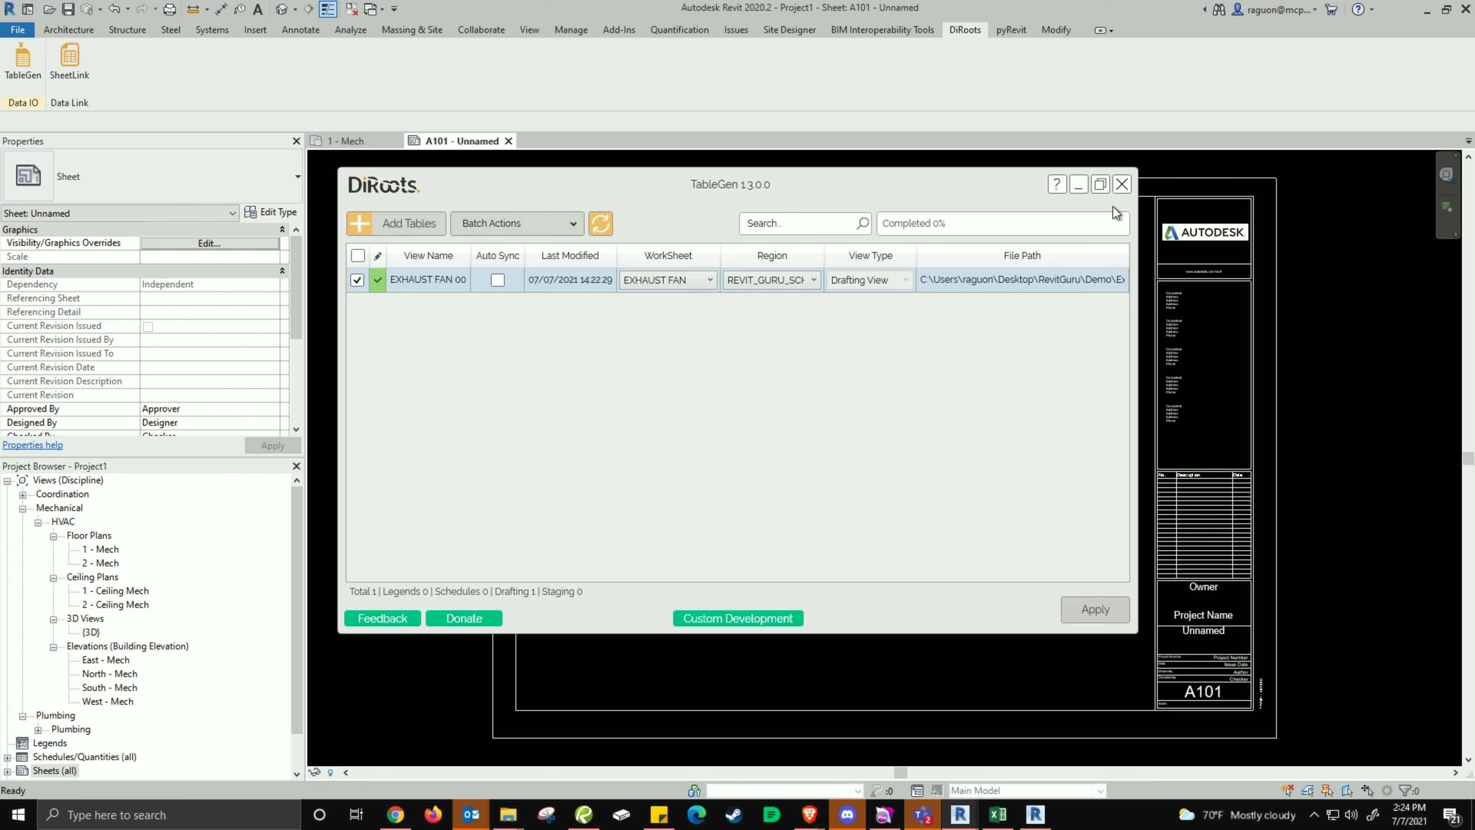
{"action": "left_click", "coordinate": [1122, 183]}
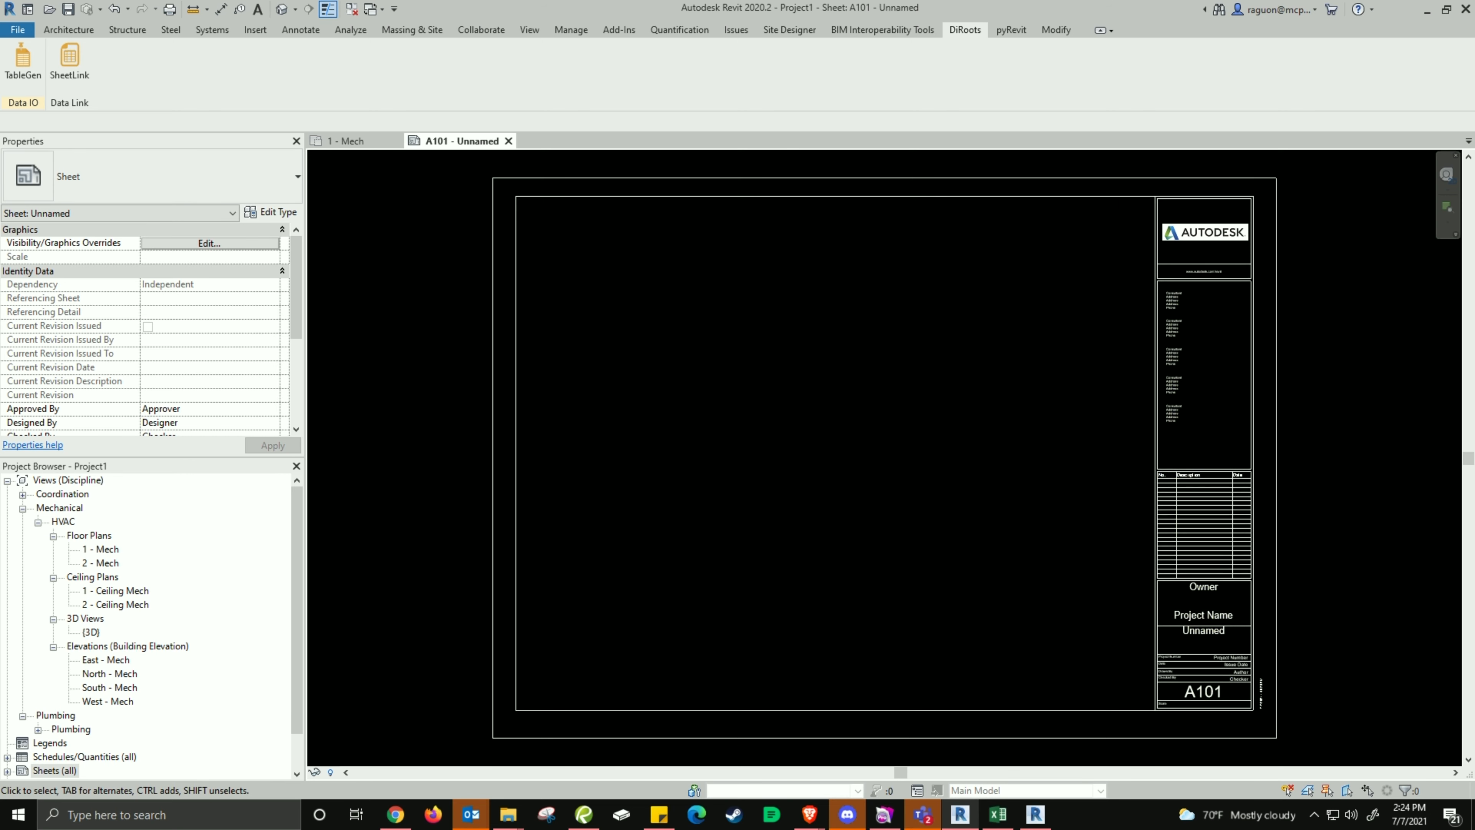
Place the EXHAUST FAN 001 drafting view in the upper part of sheet A101 and dismiss the save reminder.
{"action": "left_click", "coordinate": [23, 495]}
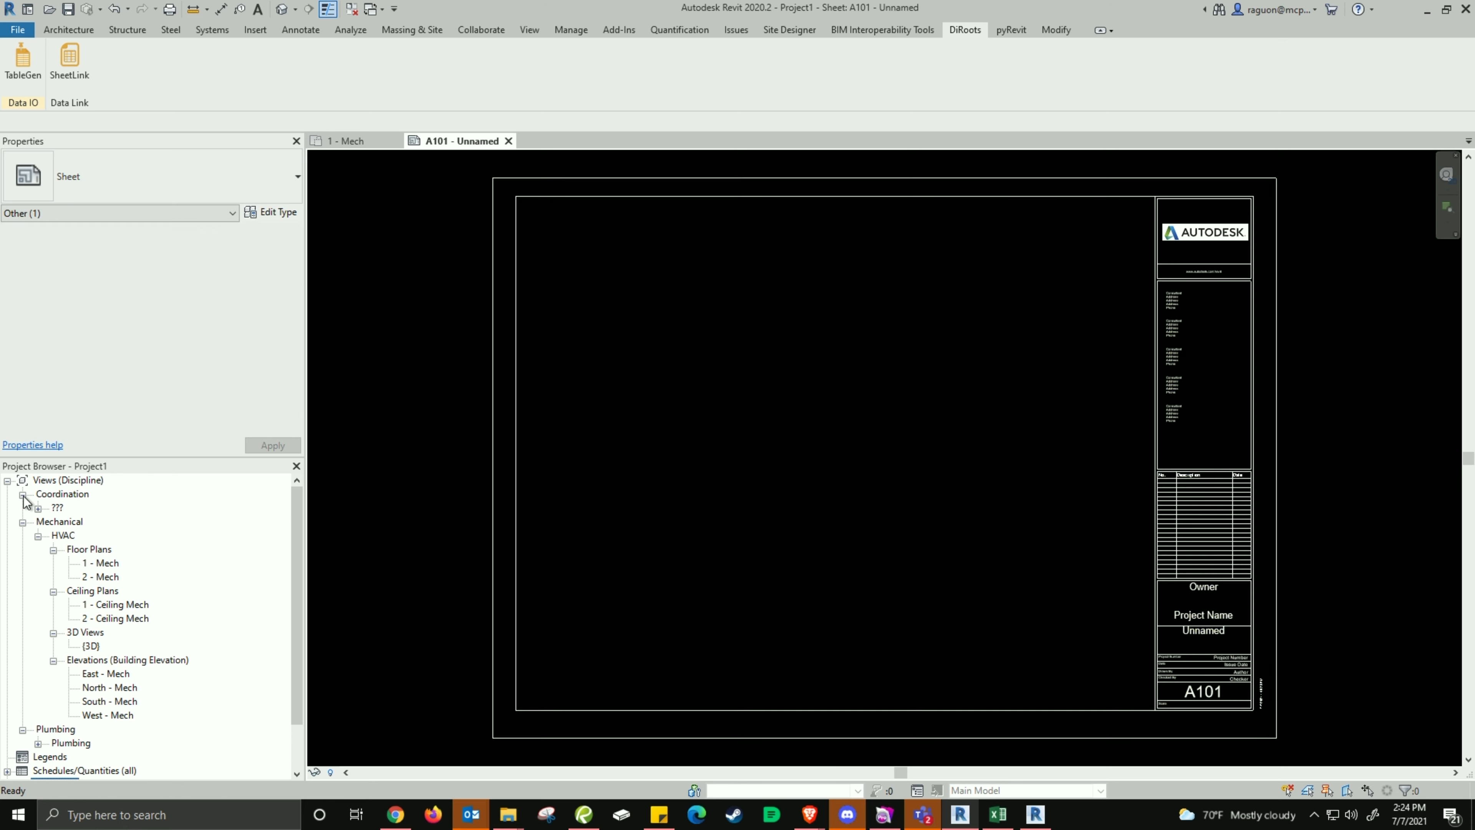
{"action": "left_click", "coordinate": [37, 509]}
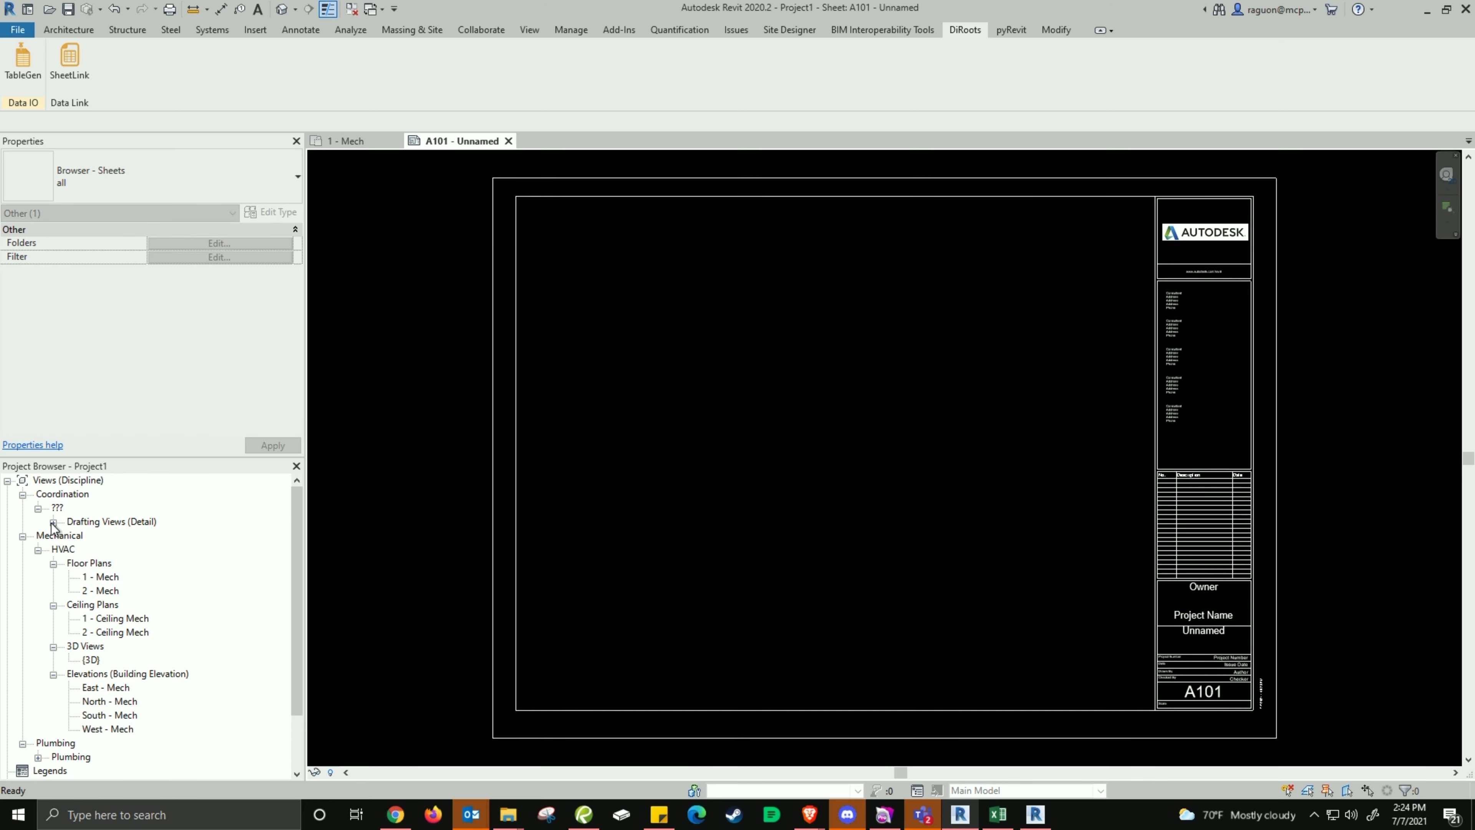
{"action": "left_click", "coordinate": [53, 523]}
{"action": "left_click", "coordinate": [104, 540]}
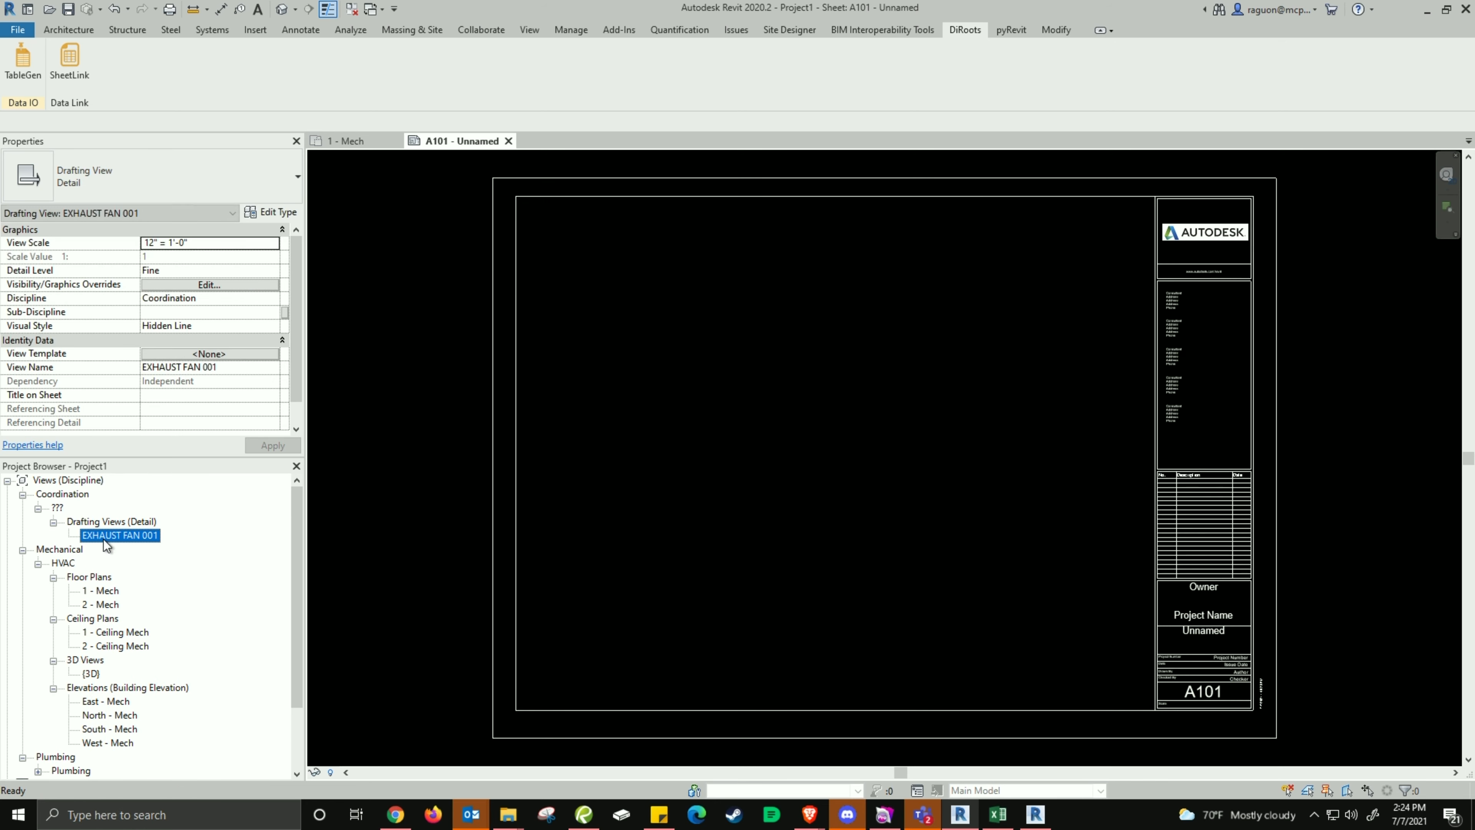
{"action": "left_click_drag", "start_coordinate": [93, 540], "coordinate": [105, 546]}
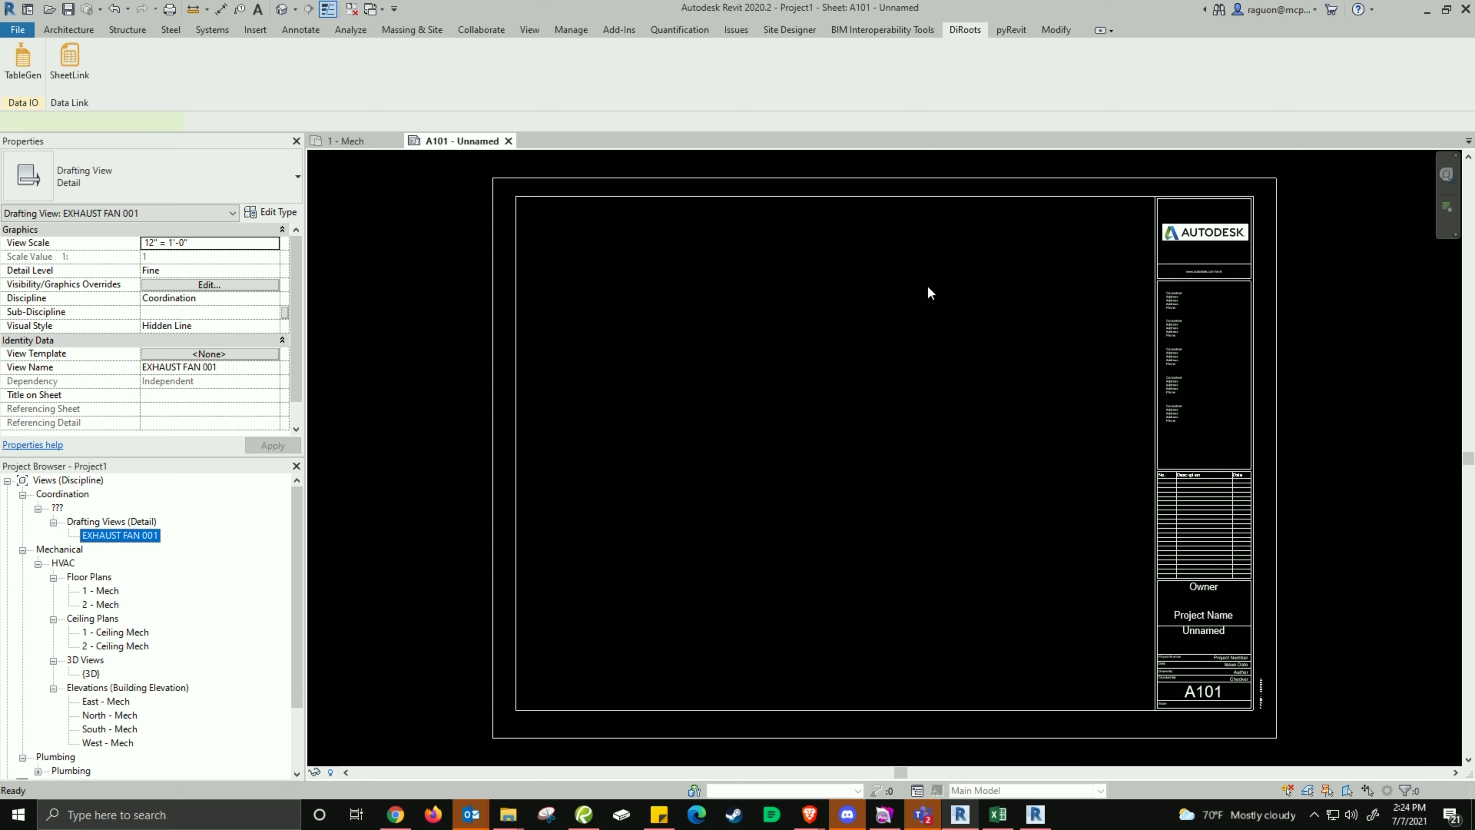
{"action": "left_click", "coordinate": [937, 273]}
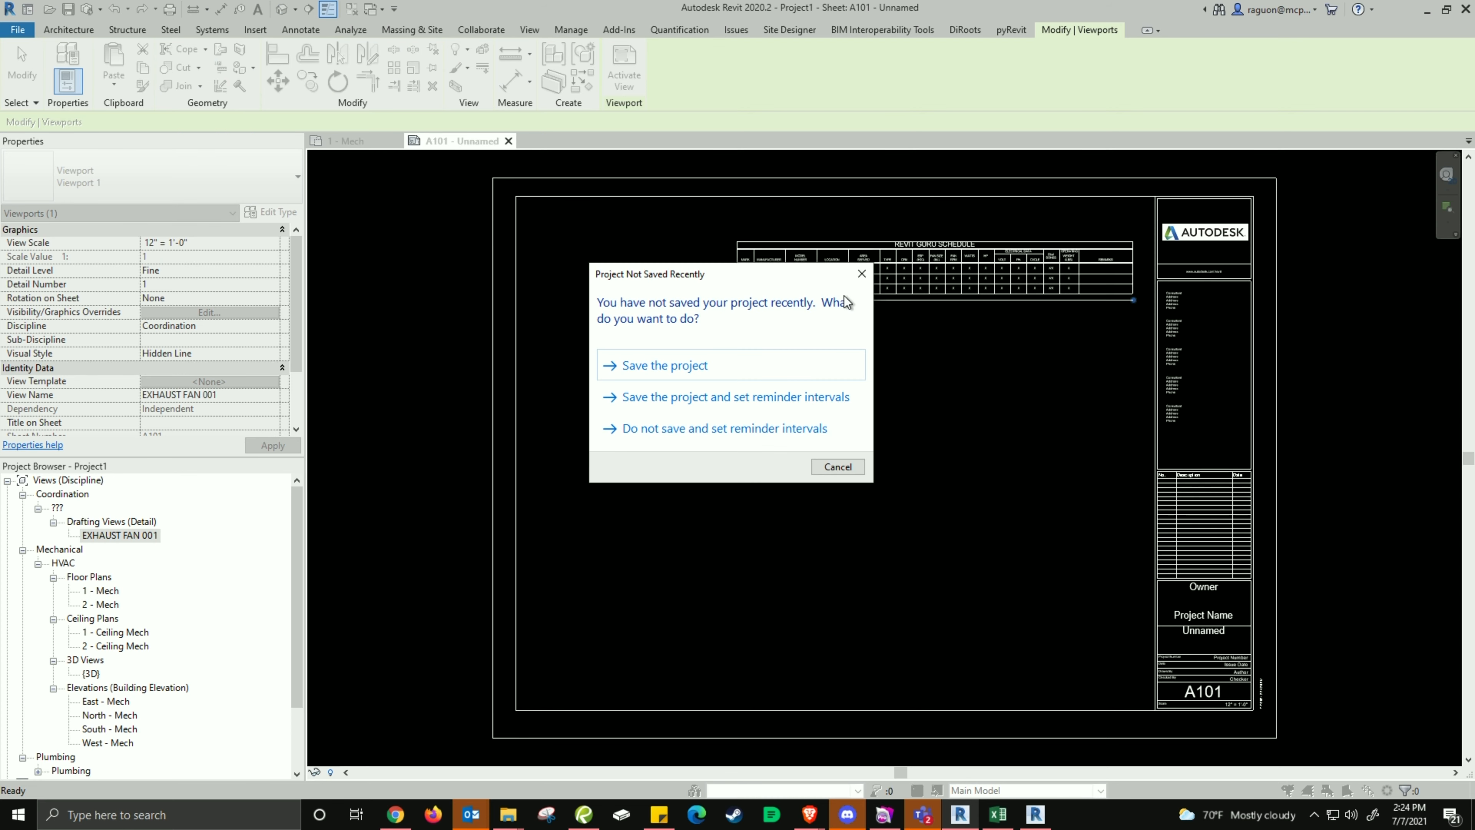
{"action": "left_click", "coordinate": [862, 273]}
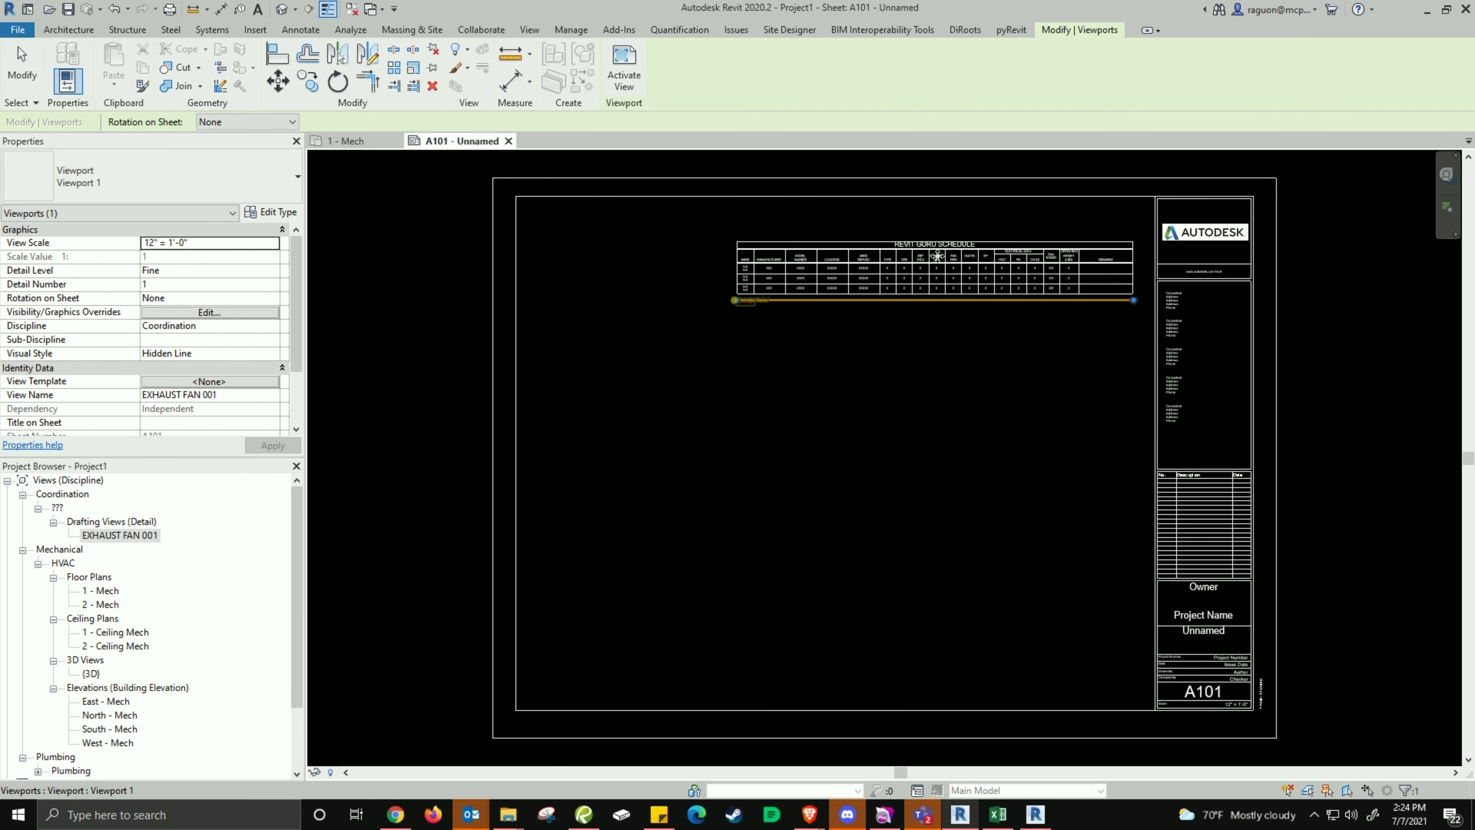
Inspect the placed schedule viewport on sheet A101 and the viewport types available for it.
{"action": "scroll", "coordinate": [938, 256], "scroll_direction": "up", "scroll_amount": 3}
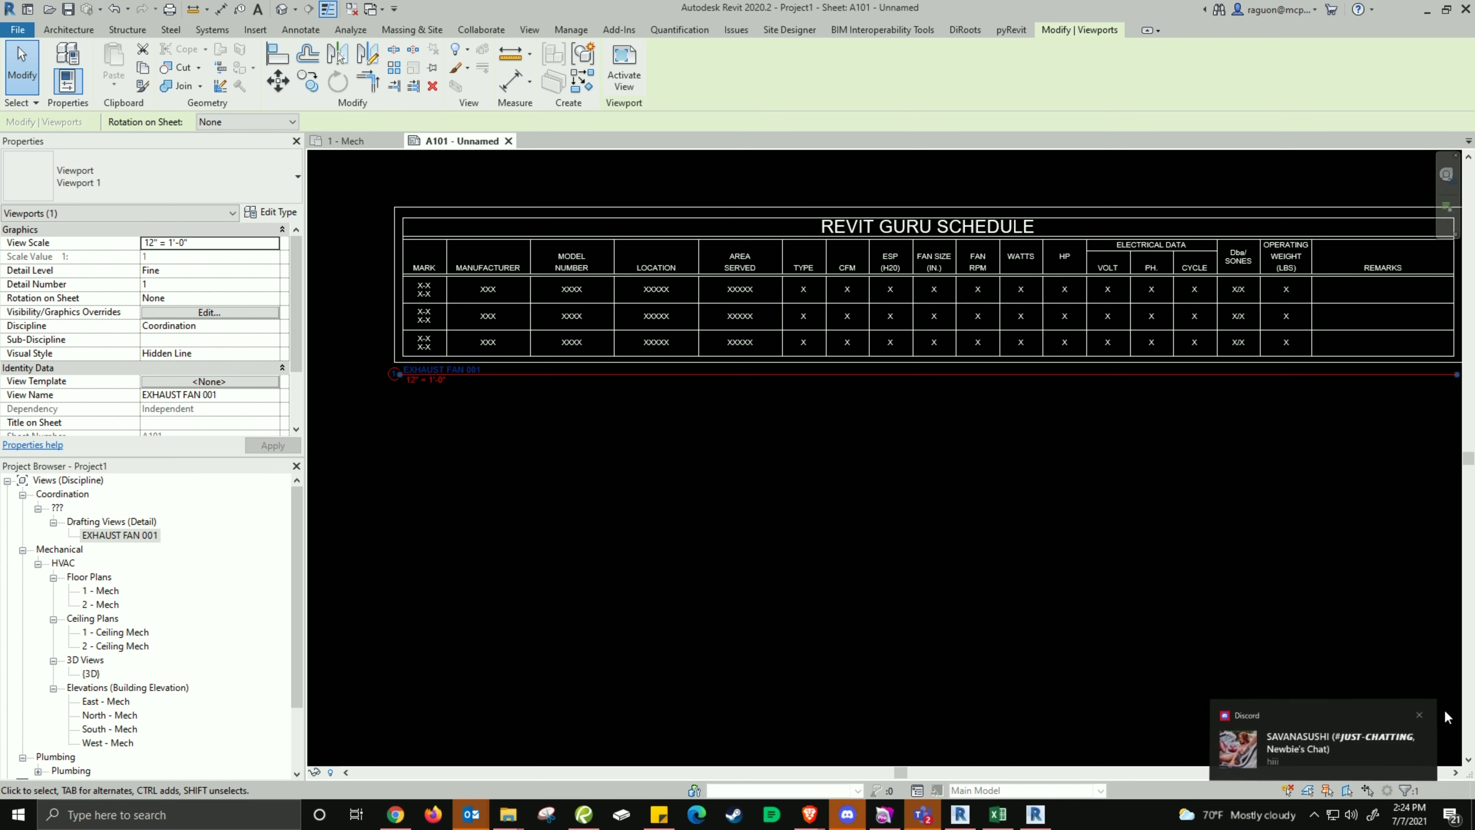
{"action": "scroll", "coordinate": [911, 326], "scroll_direction": "down", "scroll_amount": 2}
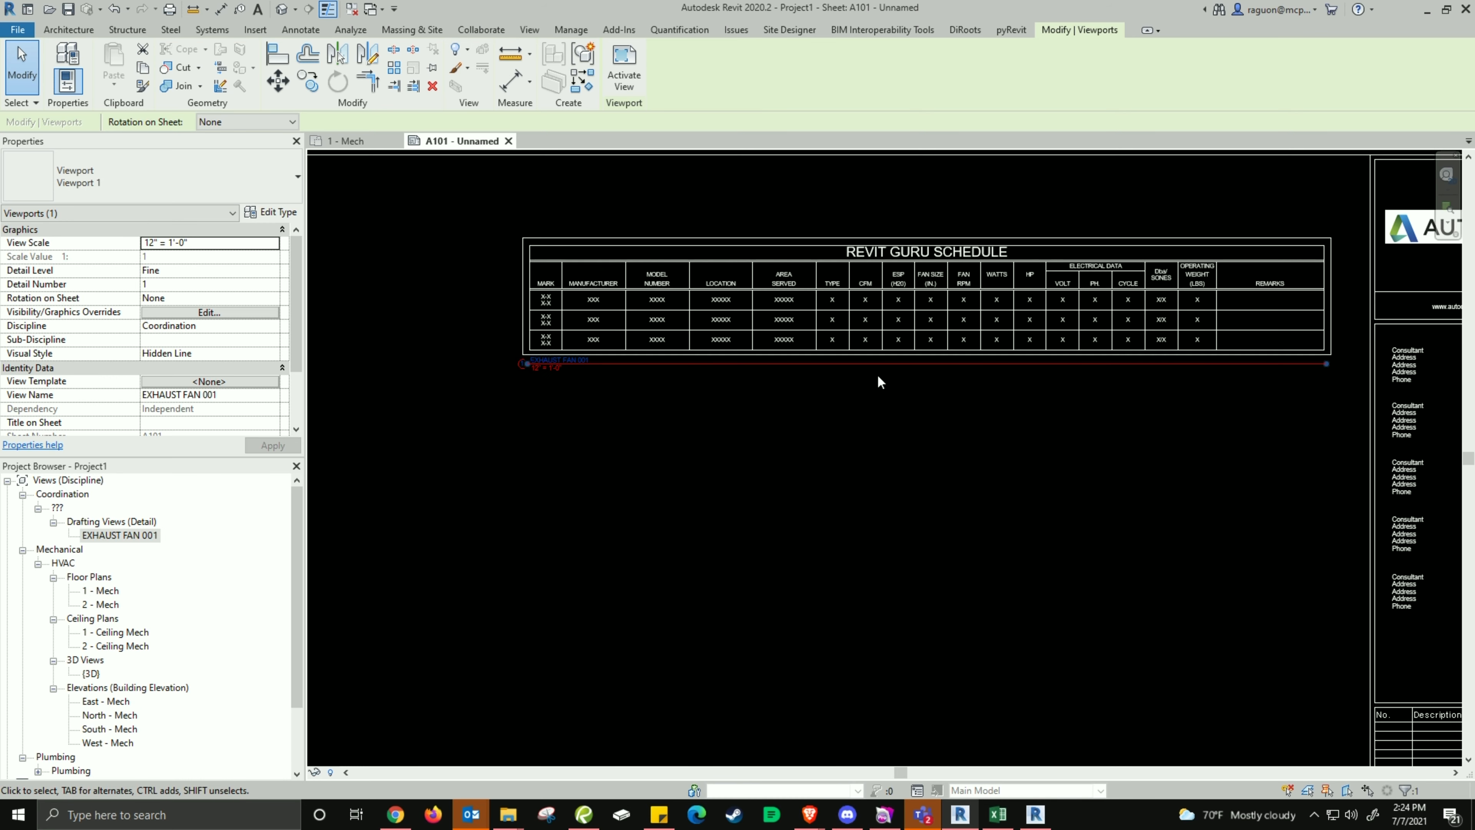
{"action": "scroll", "coordinate": [880, 381], "scroll_direction": "up", "scroll_amount": 1}
{"action": "middle_click_drag", "start_coordinate": [848, 325], "coordinate": [893, 379]}
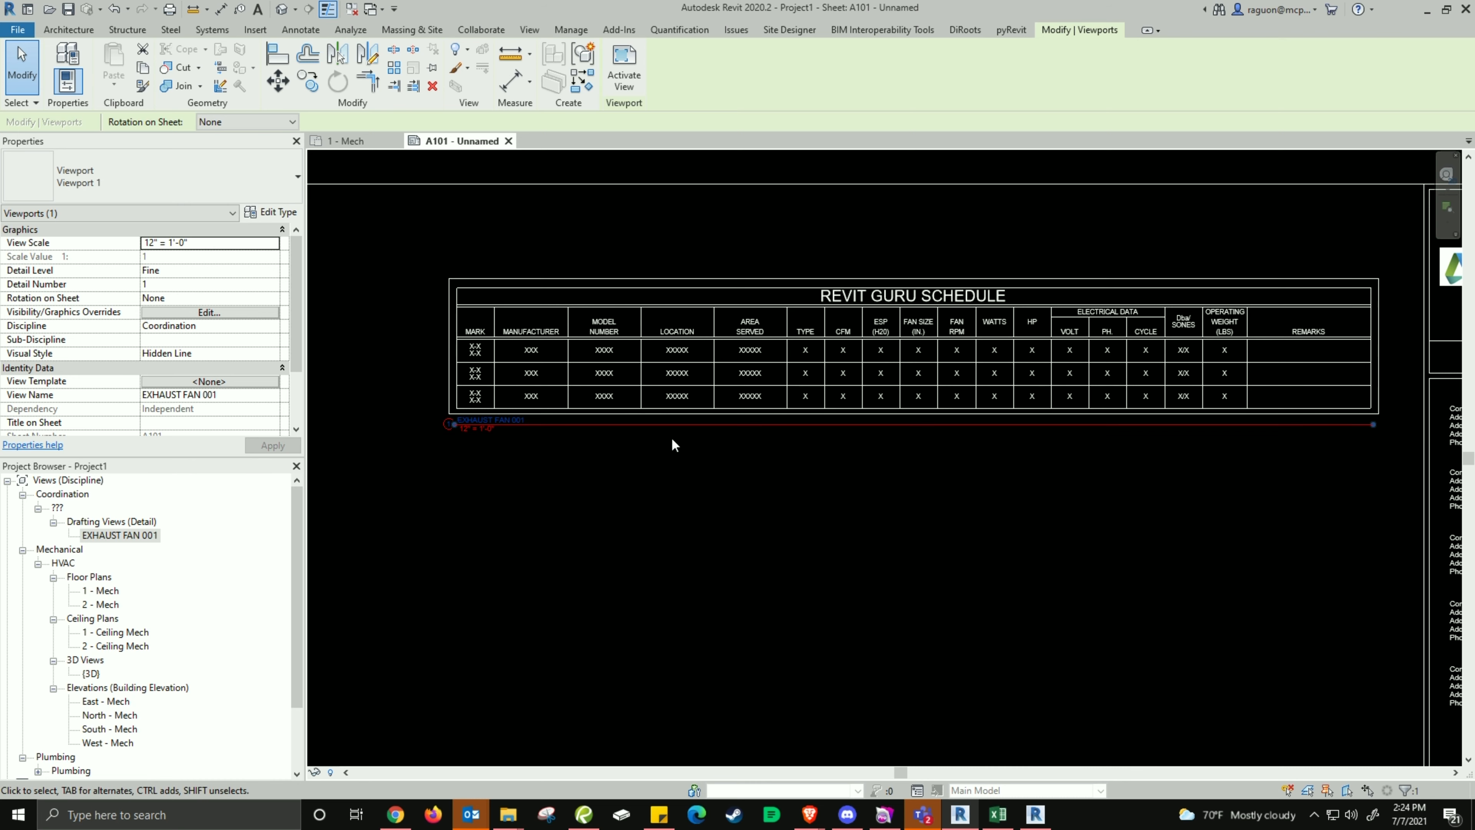
{"action": "left_click", "coordinate": [151, 187]}
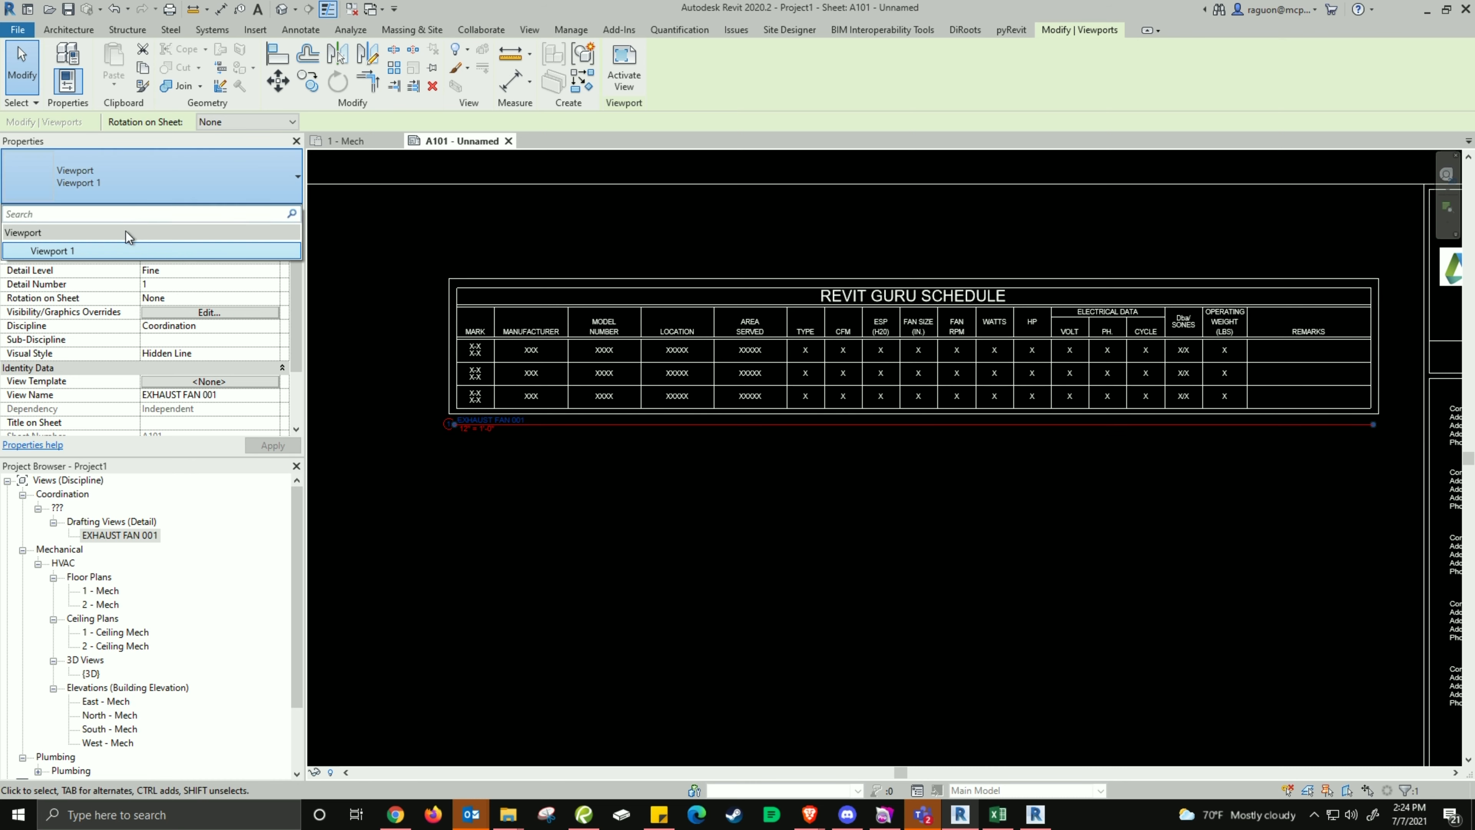
{"action": "left_click", "coordinate": [596, 446]}
{"action": "left_click", "coordinate": [563, 437]}
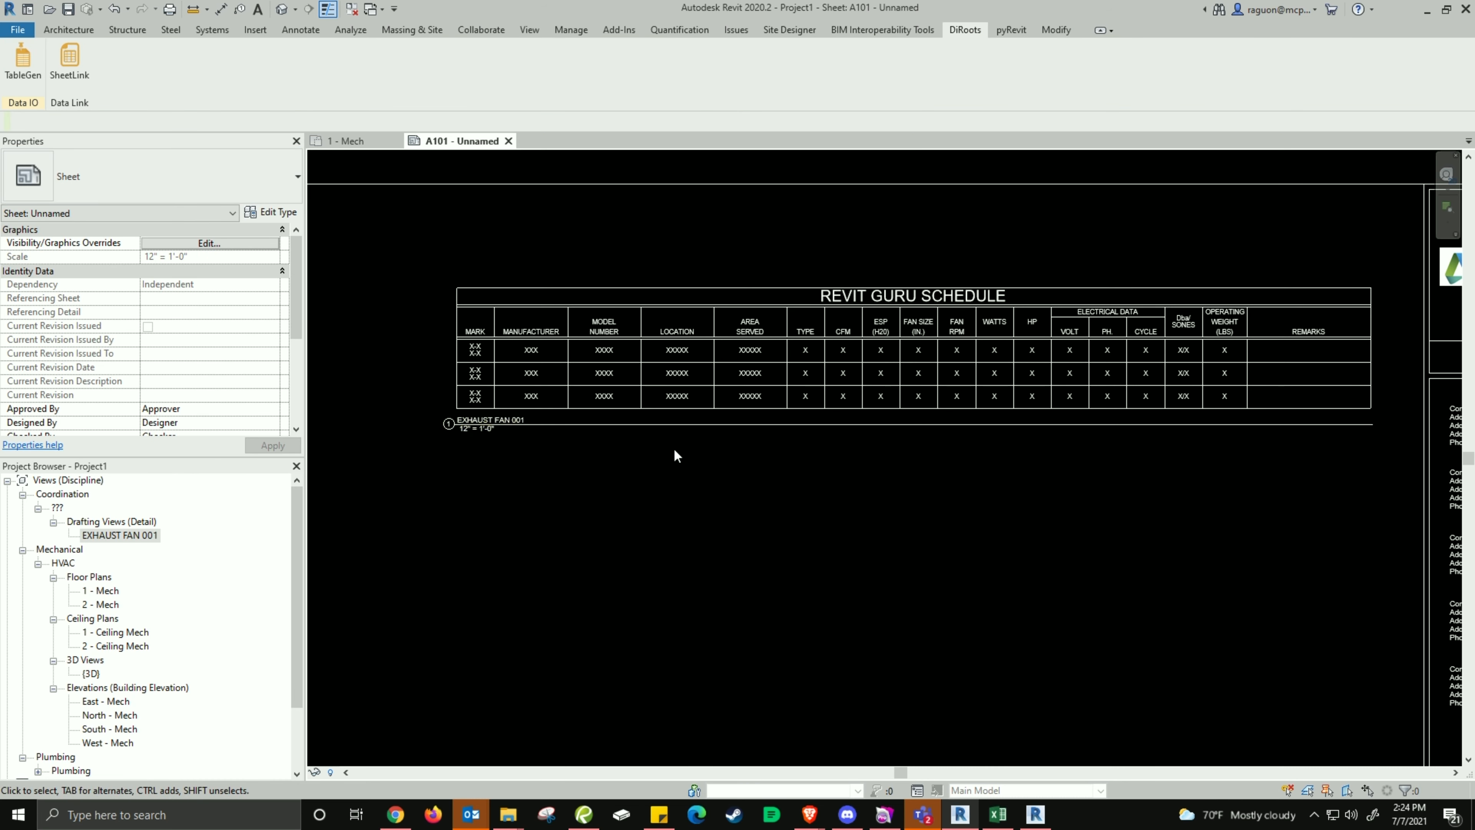
Set the Title parameter of the schedule viewport's type, Viewport 1, to <none>.
{"action": "left_click", "coordinate": [720, 427]}
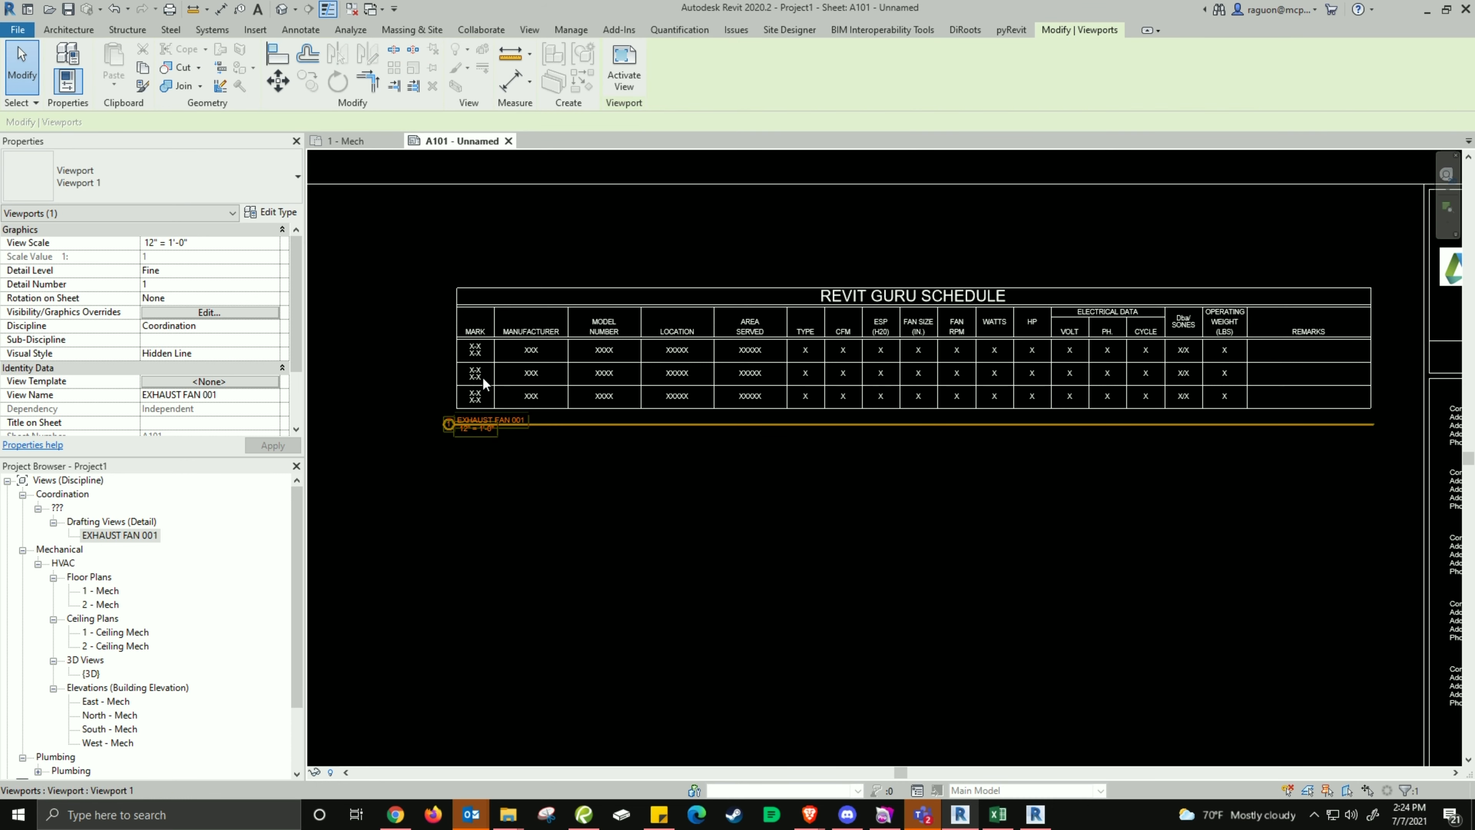
{"action": "left_click", "coordinate": [277, 213]}
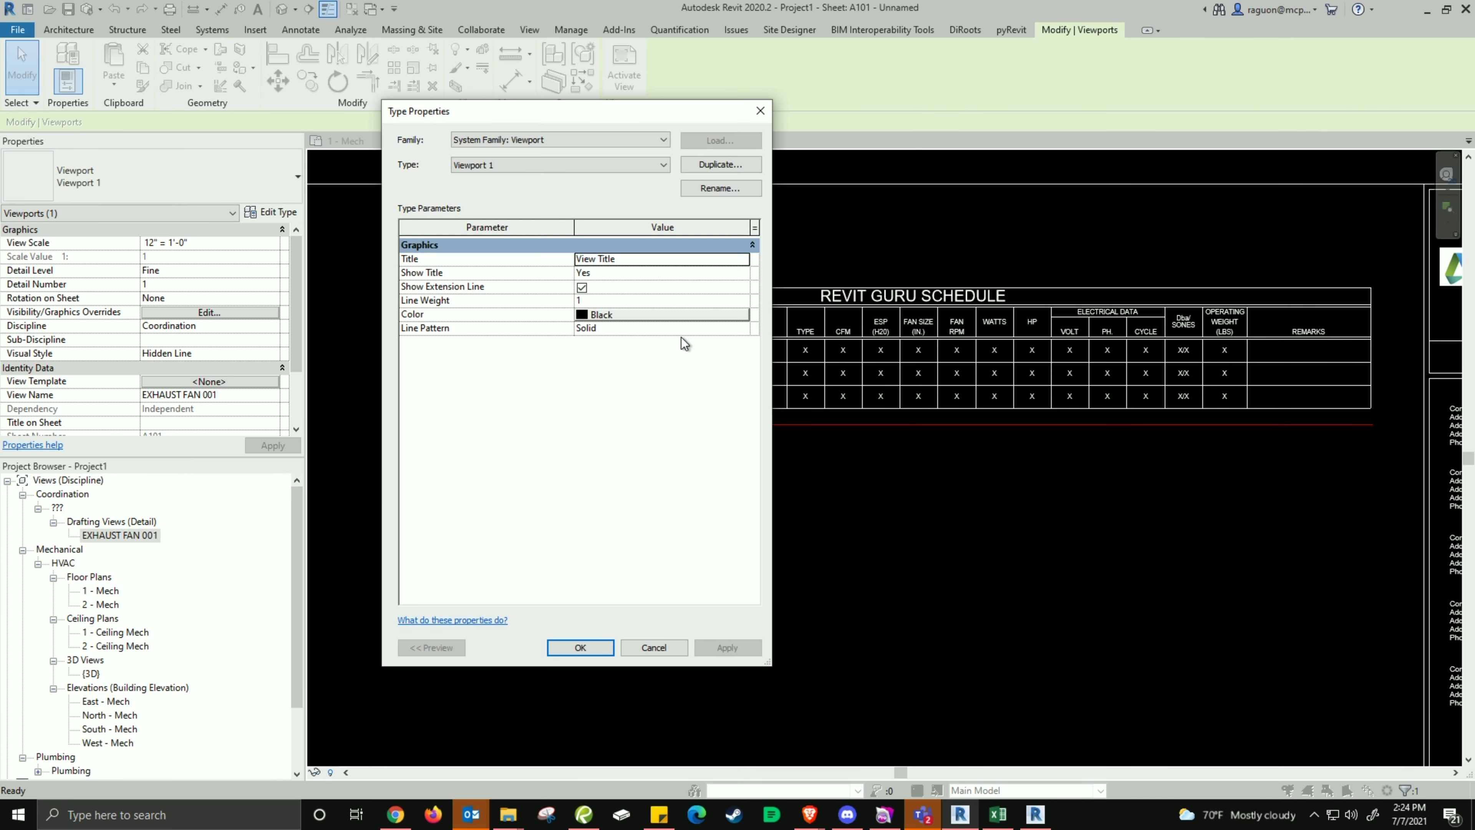
{"action": "left_click", "coordinate": [743, 260]}
{"action": "left_click", "coordinate": [659, 273]}
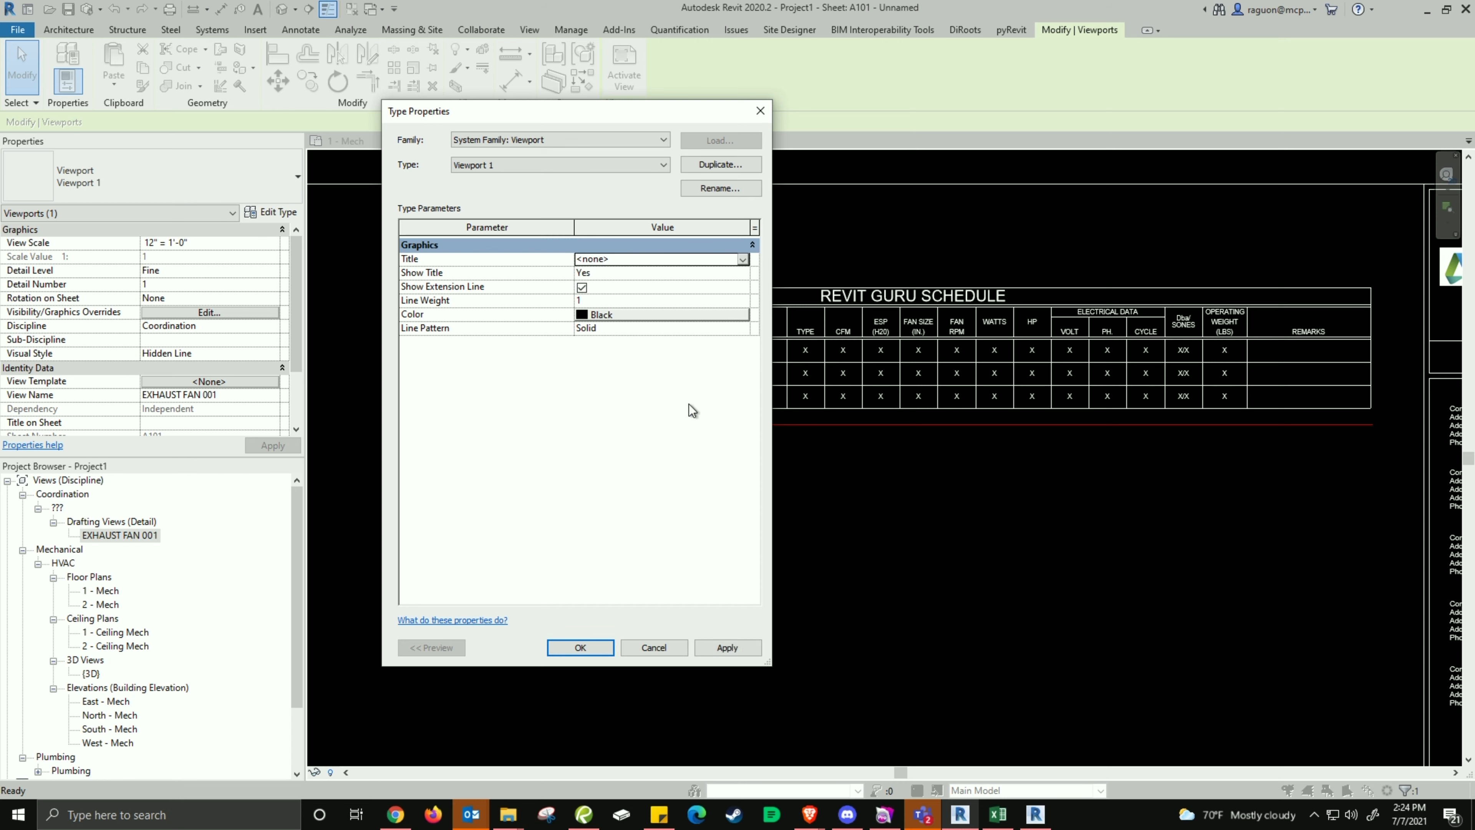
{"action": "left_click", "coordinate": [600, 649]}
{"action": "left_click", "coordinate": [949, 611]}
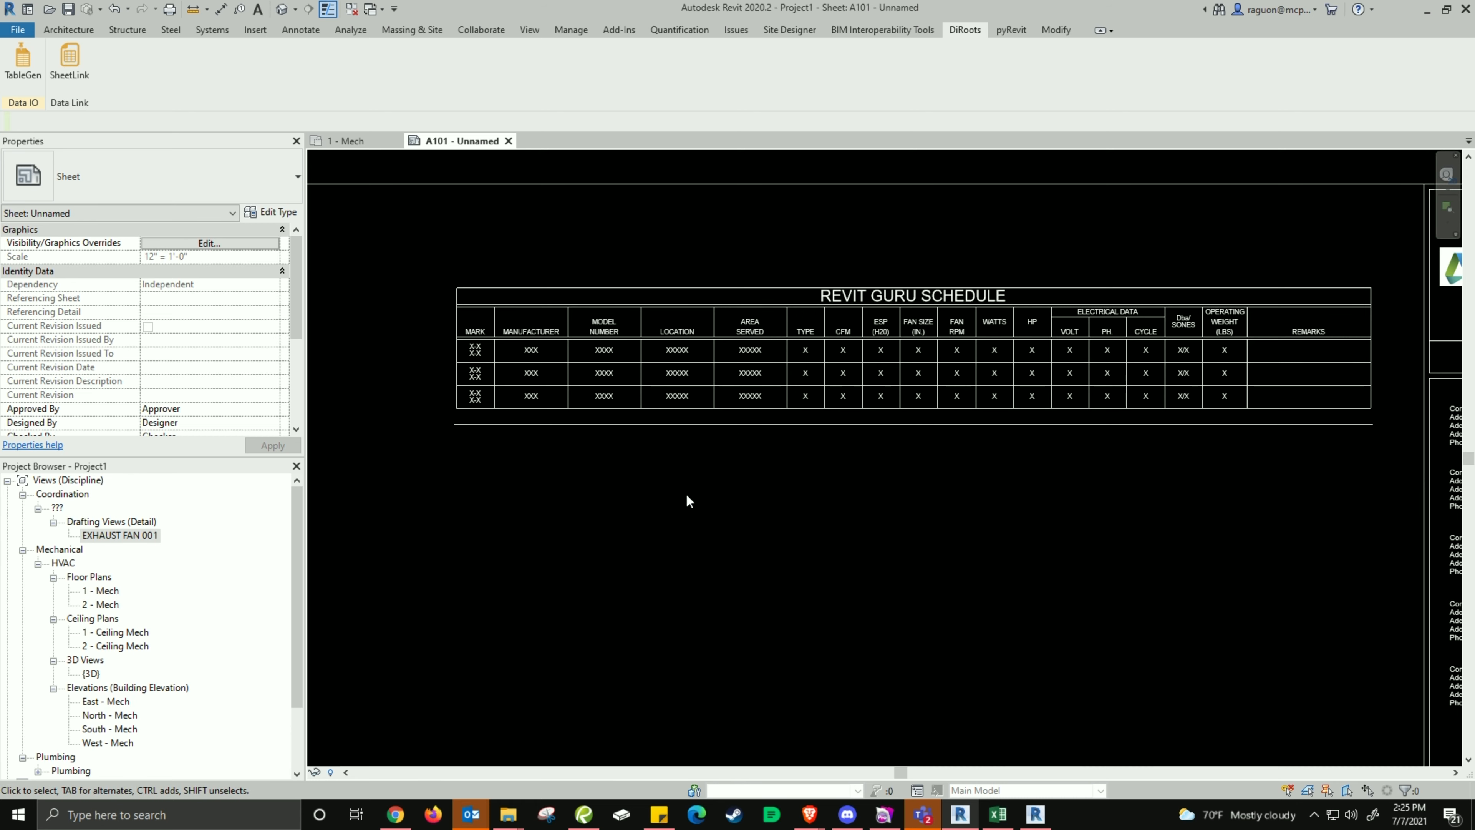
Activate the schedule's viewport and change the first row's MANUFACTURER text to adfadf.
{"action": "double_click", "coordinate": [671, 384]}
{"action": "scroll", "coordinate": [481, 345], "scroll_direction": "up", "scroll_amount": 2}
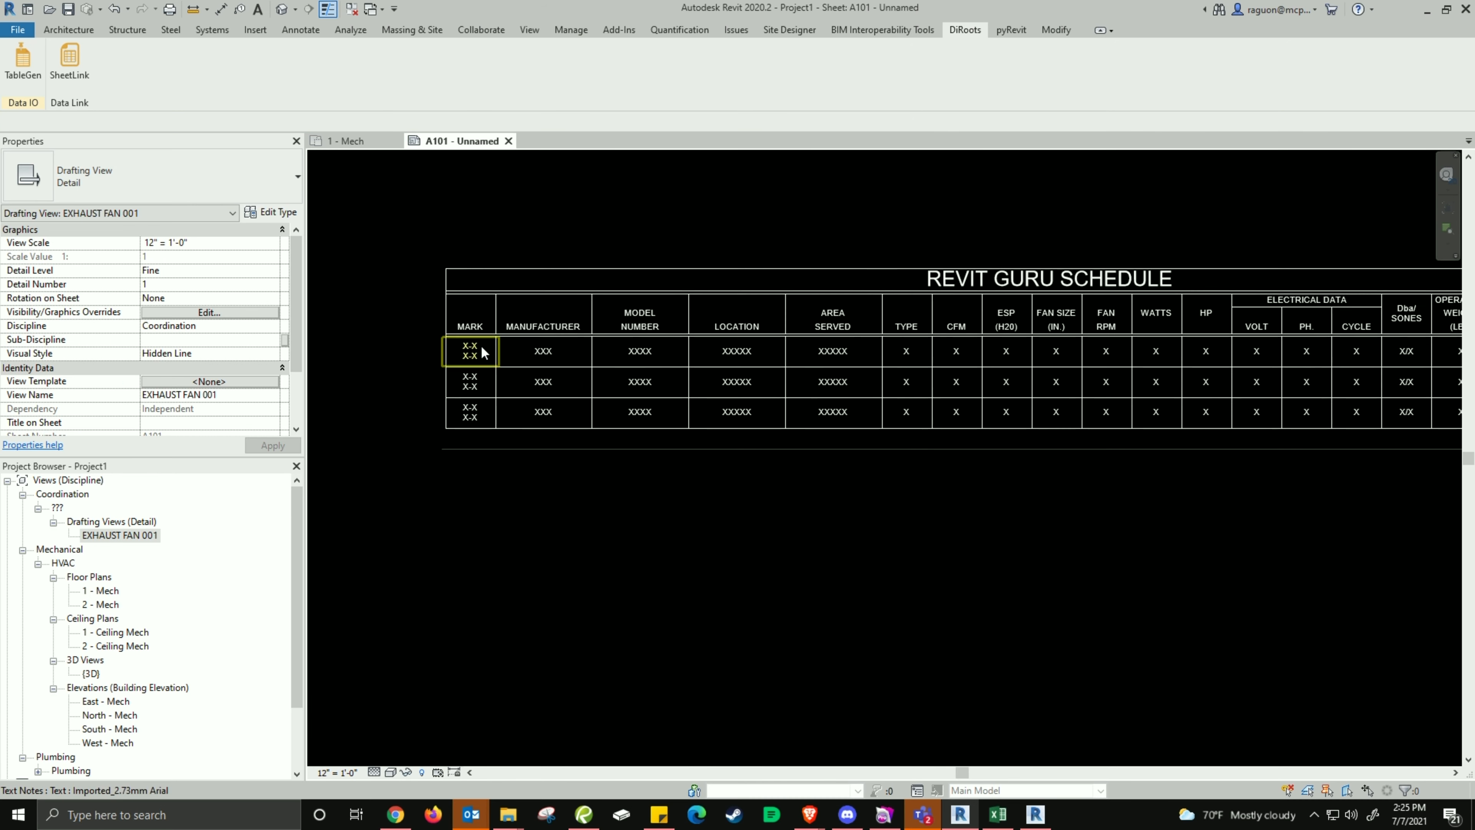
{"action": "scroll", "coordinate": [502, 351], "scroll_direction": "up", "scroll_amount": 2}
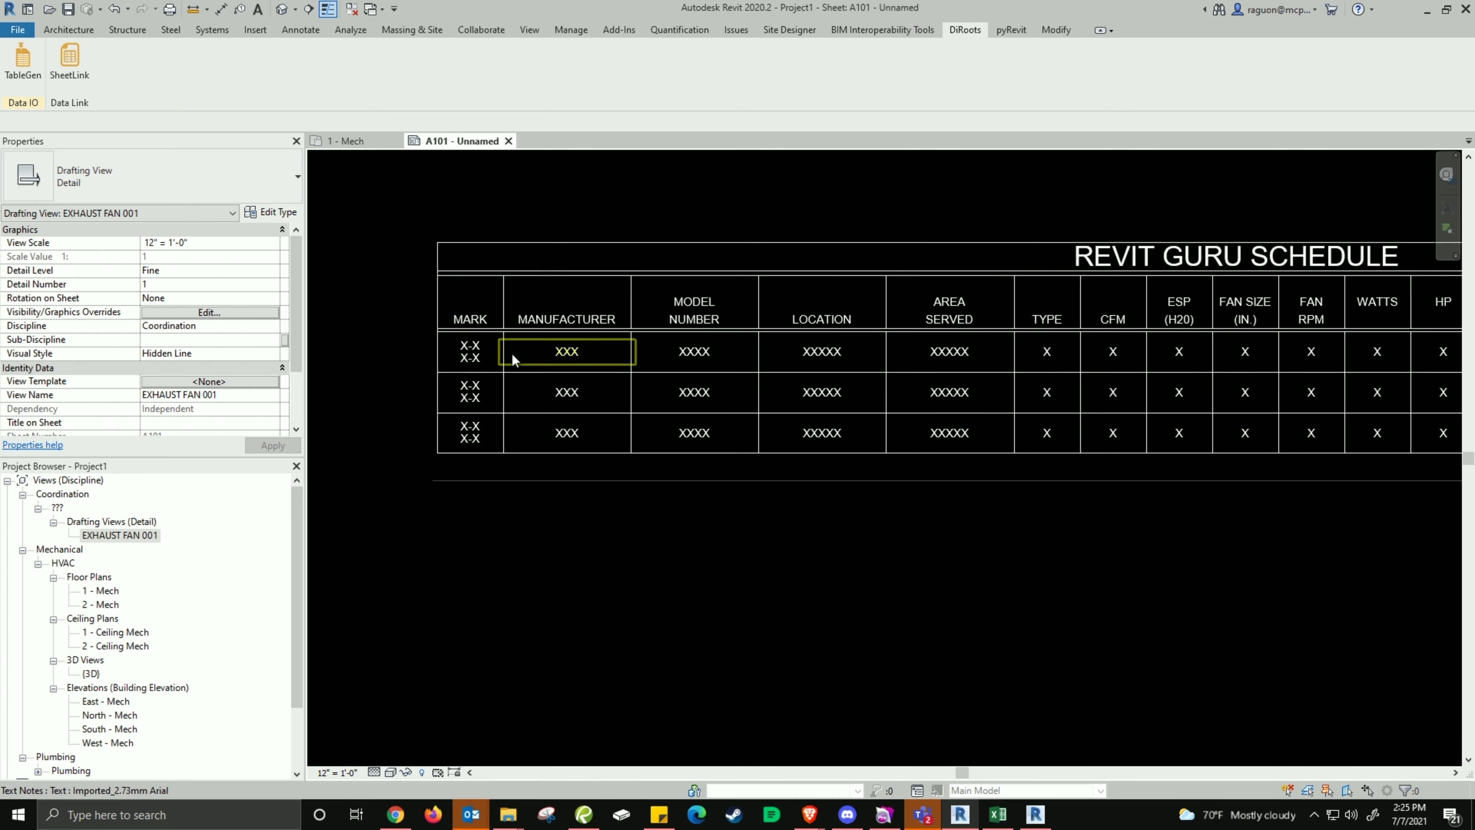
{"action": "double_click", "coordinate": [581, 355]}
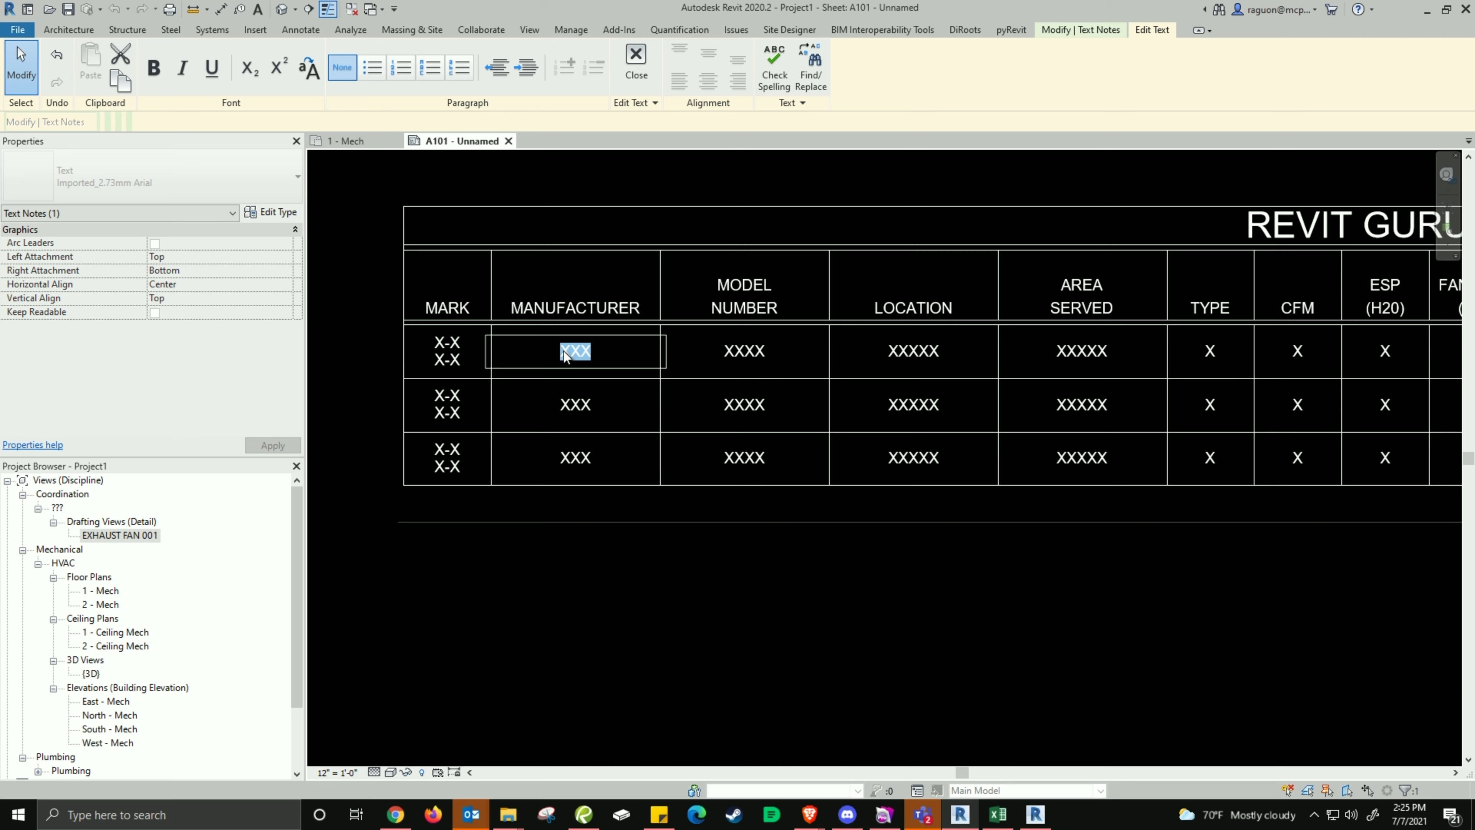
{"action": "type", "text": "adfadf"}
{"action": "left_click", "coordinate": [1209, 458]}
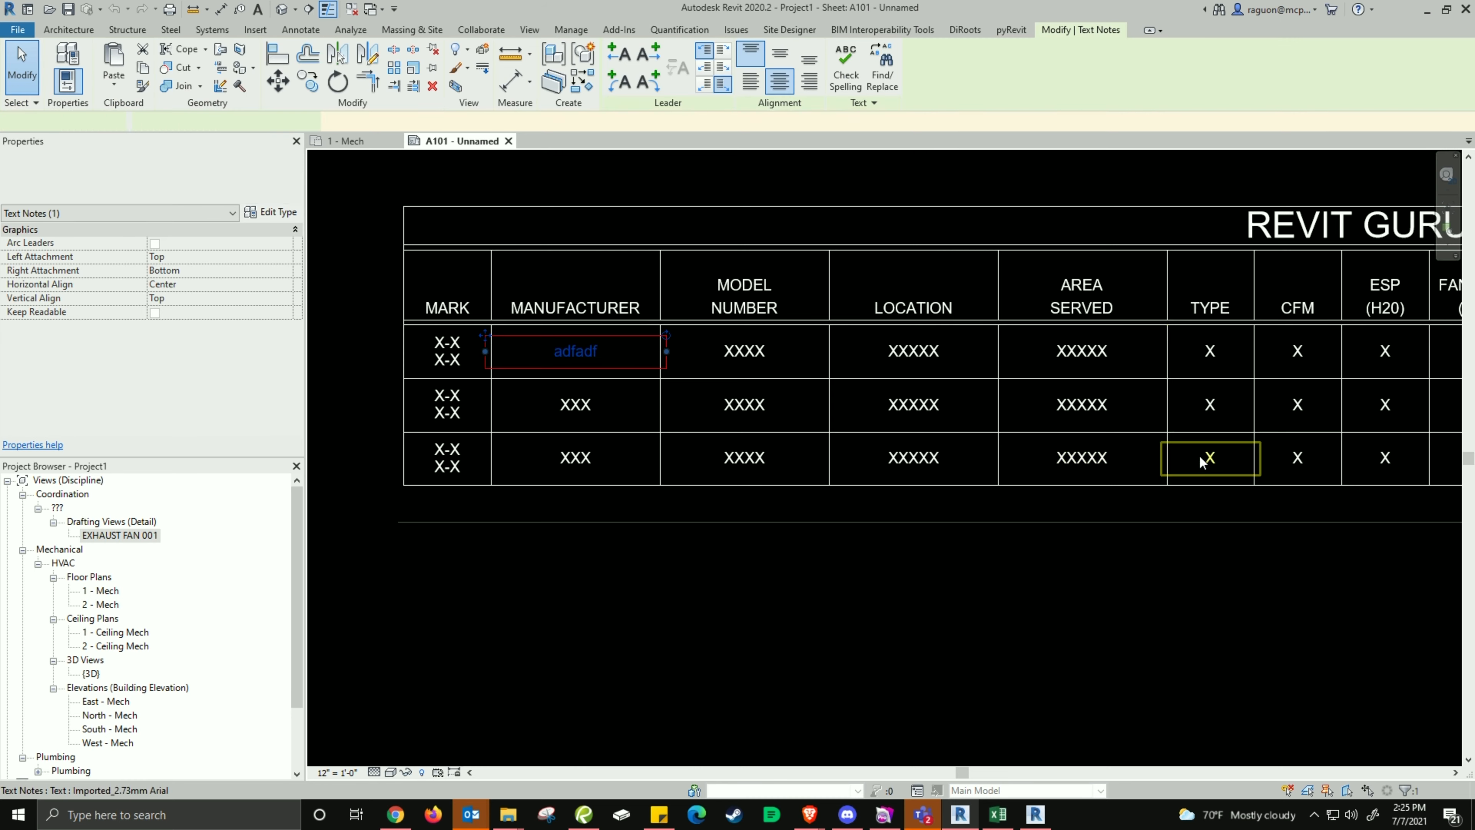
Change the TYPE text in the schedule's third row to dfadfa.
{"action": "left_click", "coordinate": [1221, 457]}
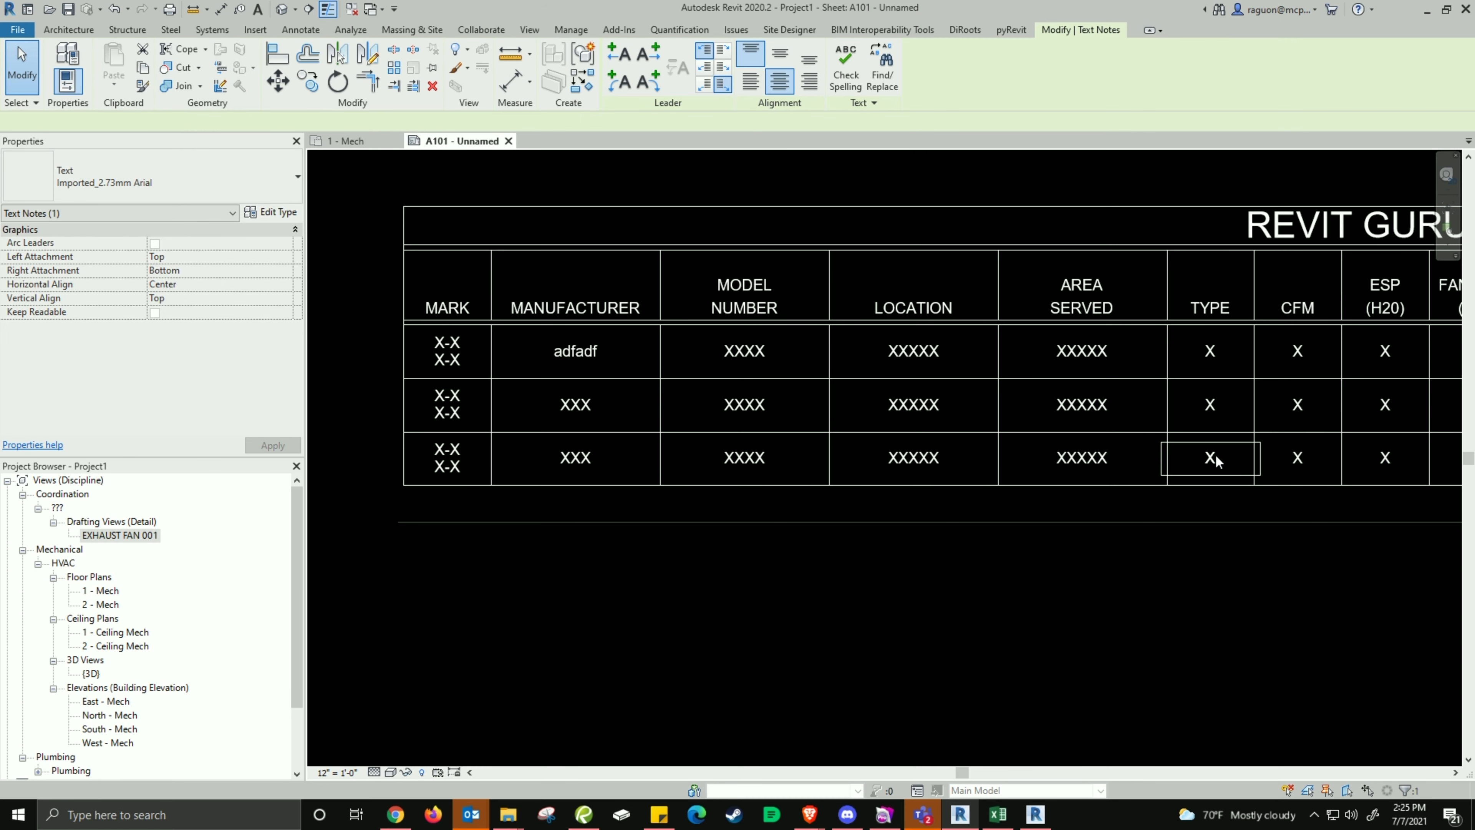
{"action": "double_click", "coordinate": [1202, 458]}
{"action": "type", "text": "dfadfa"}
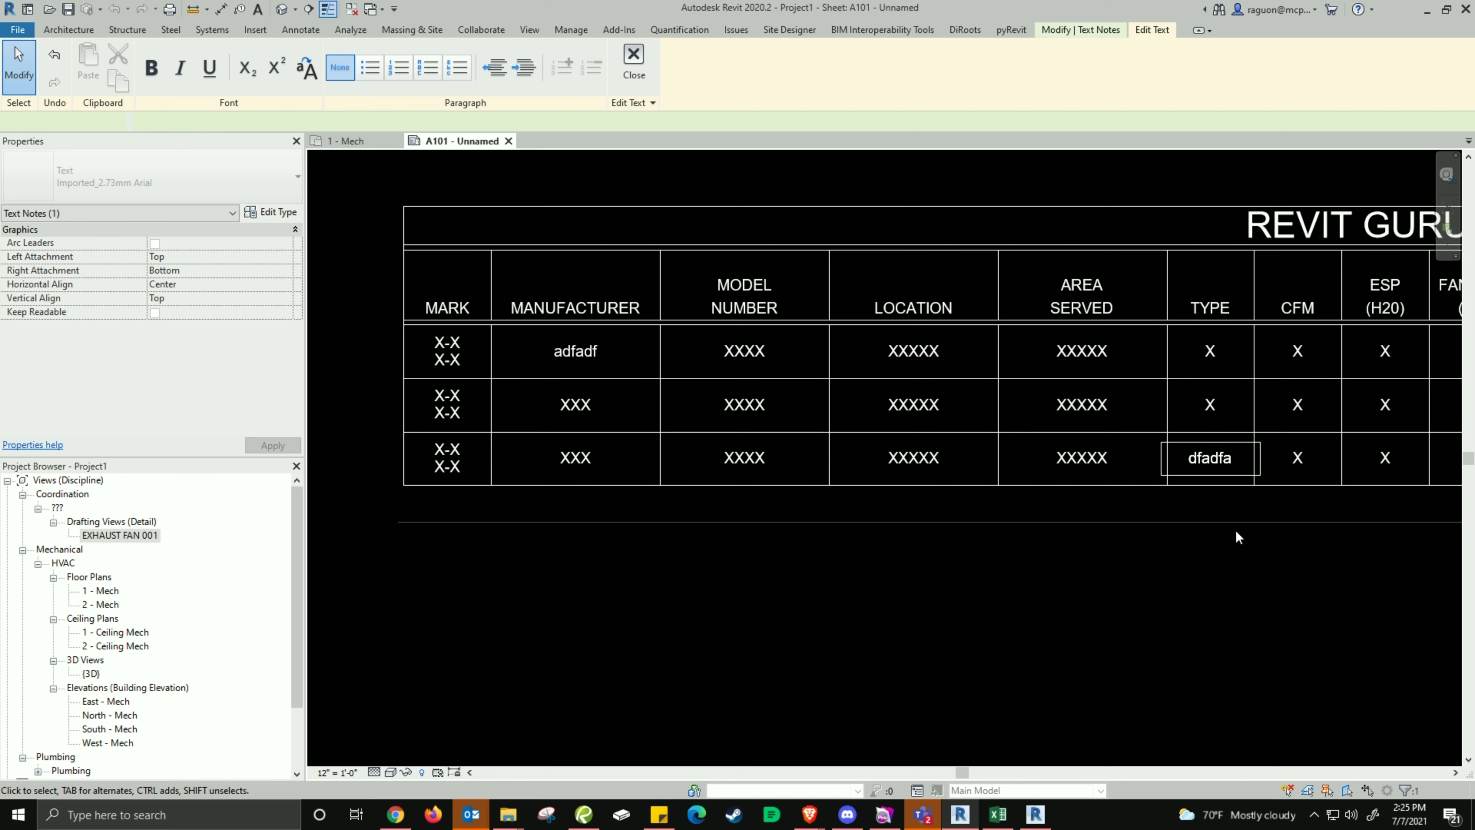
{"action": "left_click", "coordinate": [1225, 519]}
Change the OPERATING WEIGHT text in the schedule's first row to 5.
{"action": "scroll", "coordinate": [1219, 543], "scroll_direction": "down", "scroll_amount": 1}
{"action": "middle_click_drag", "start_coordinate": [1219, 543], "coordinate": [751, 603]}
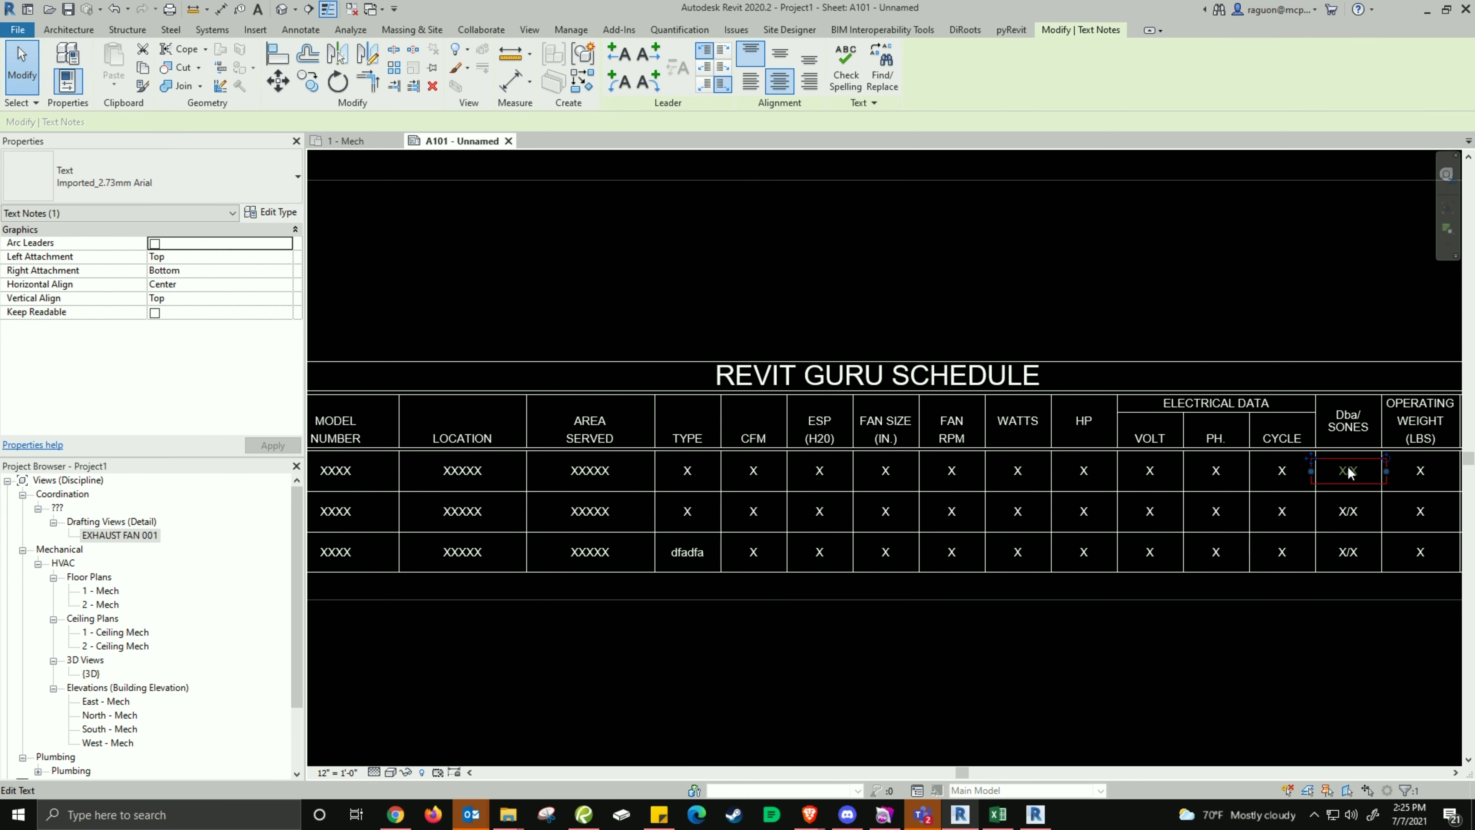
{"action": "scroll", "coordinate": [1127, 489], "scroll_direction": "up", "scroll_amount": 3}
{"action": "left_click", "coordinate": [1122, 491]}
{"action": "double_click", "coordinate": [1122, 491]}
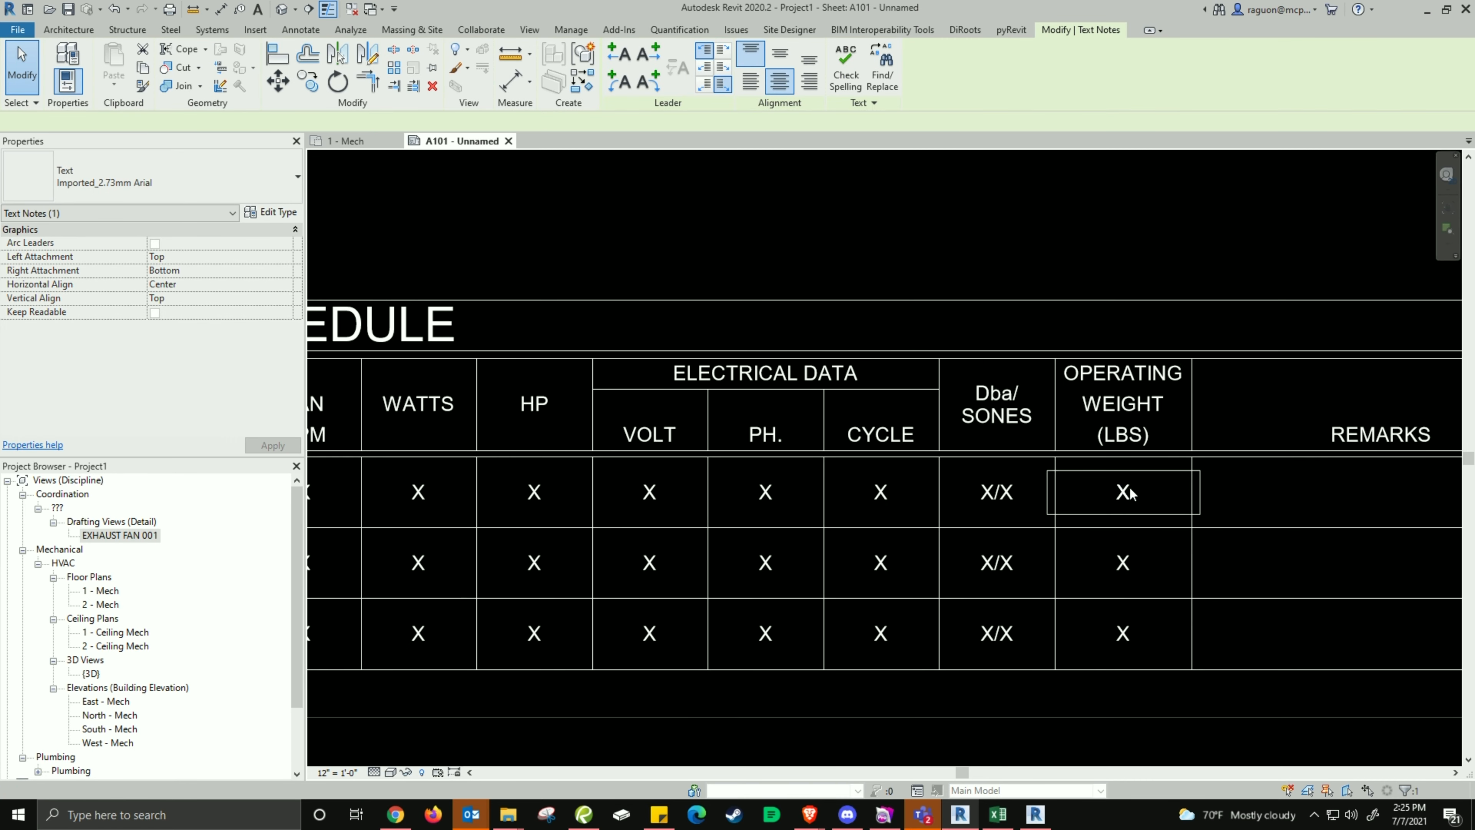
{"action": "type", "text": "5"}
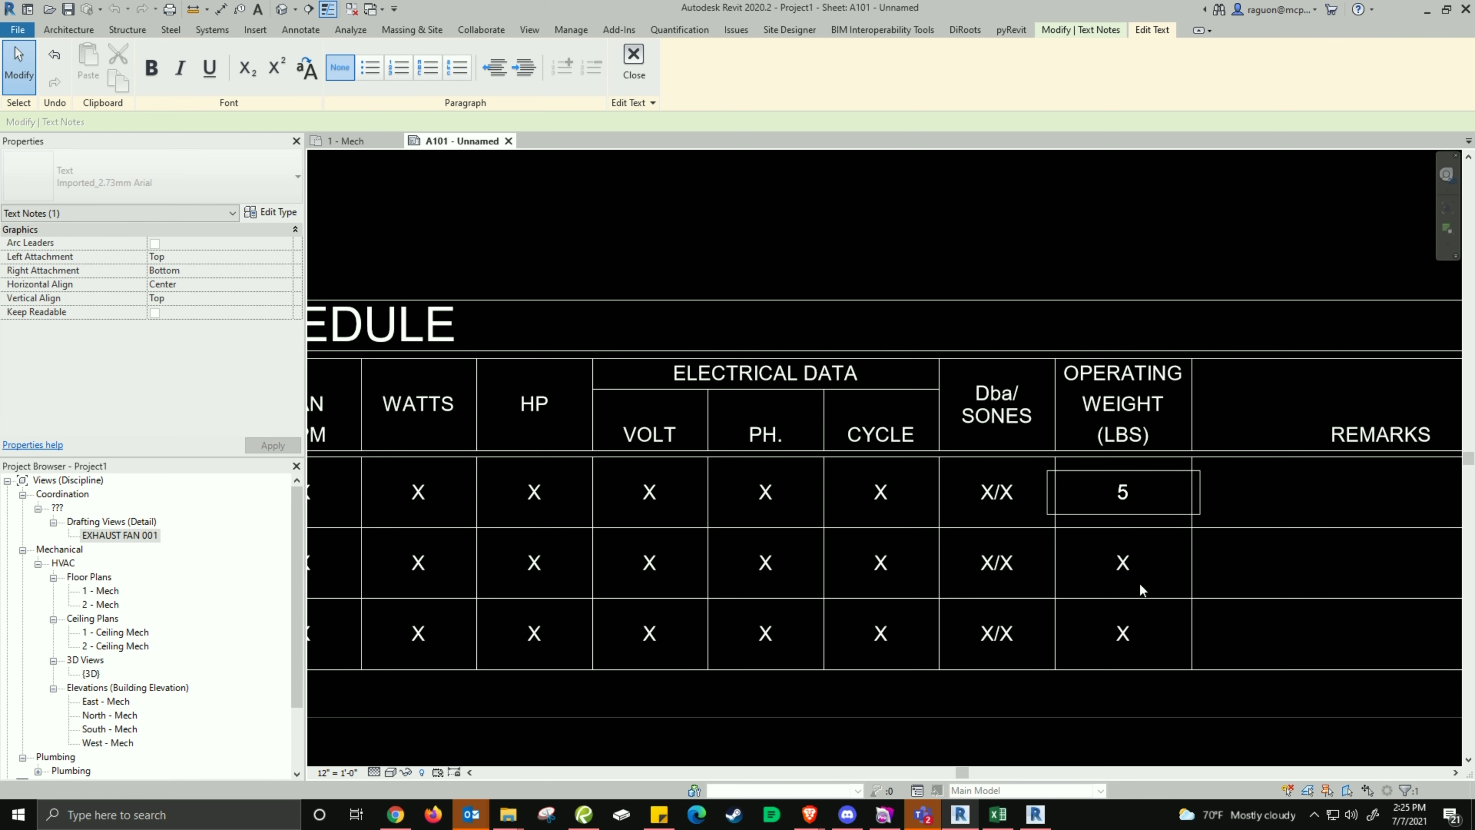
{"action": "left_click", "coordinate": [1097, 562]}
{"action": "scroll", "coordinate": [1120, 542], "scroll_direction": "down", "scroll_amount": 2}
{"action": "middle_click_drag", "start_coordinate": [1120, 542], "coordinate": [1077, 368]}
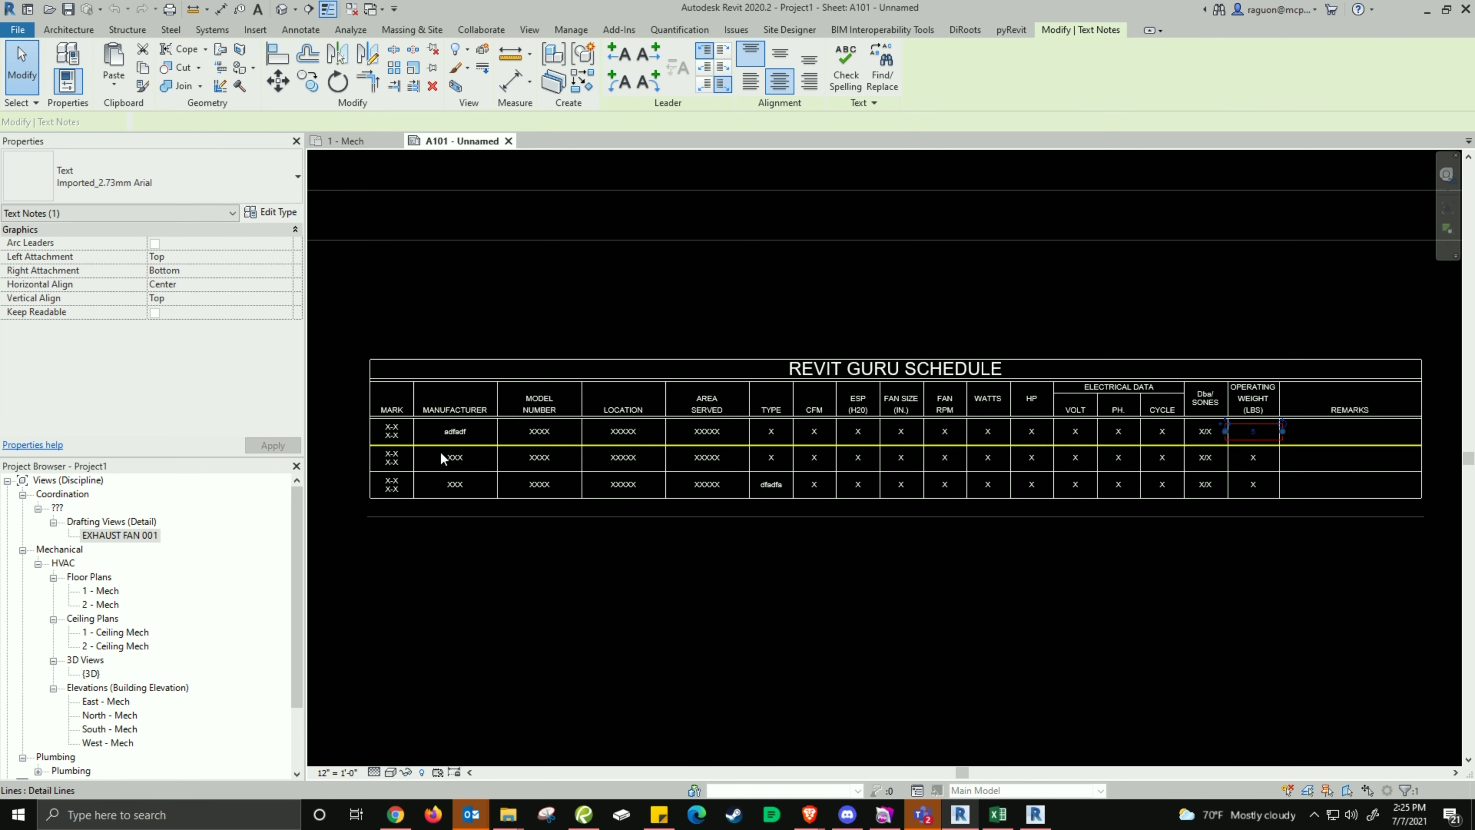
Switch to Revit Guru Schedule.xlsx in Excel and copy the schedule's last row, row 16, into row 17.
{"action": "mouse_move", "coordinate": [991, 817]}
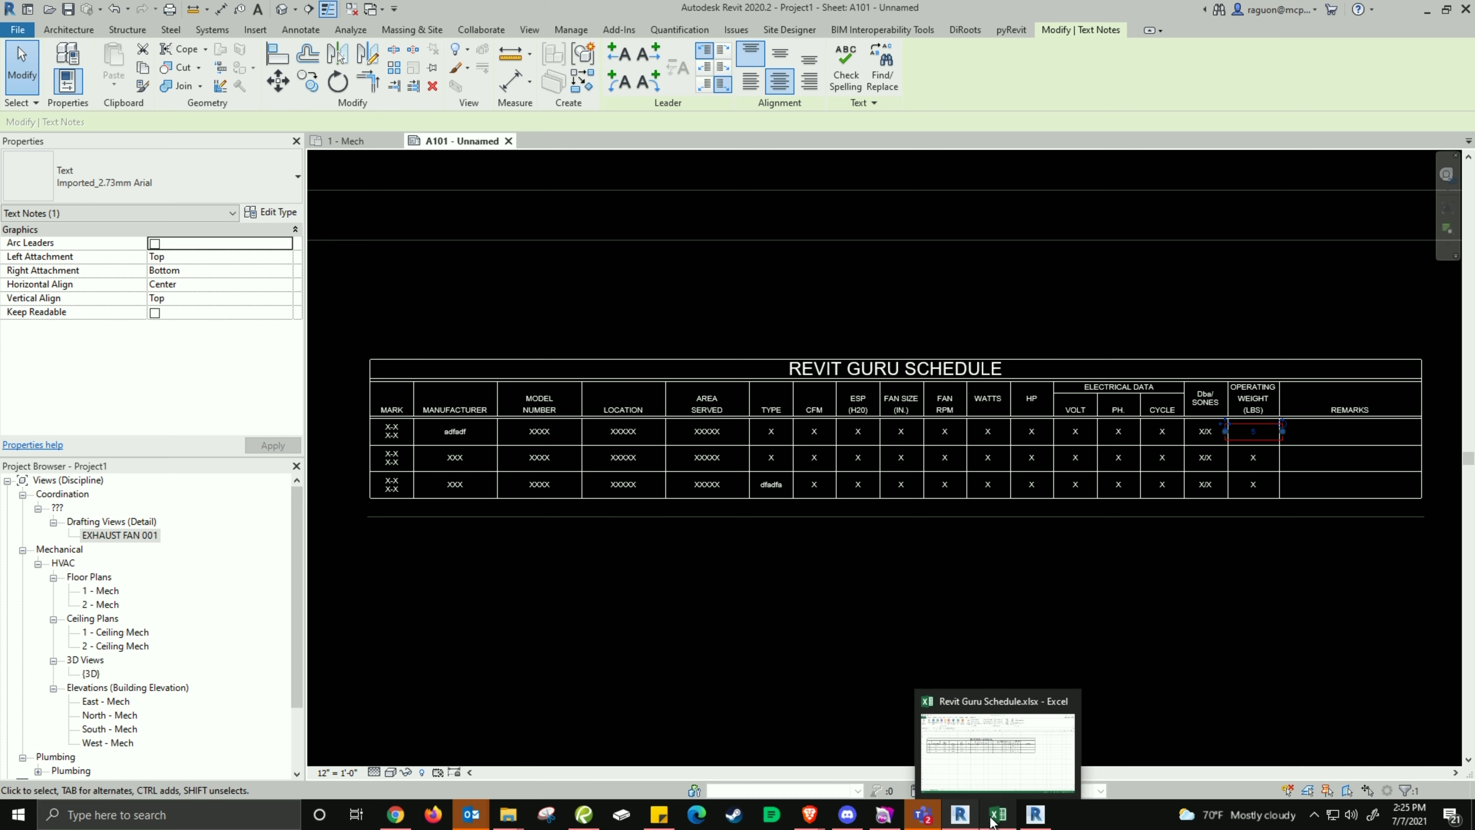
{"action": "left_click", "coordinate": [995, 816]}
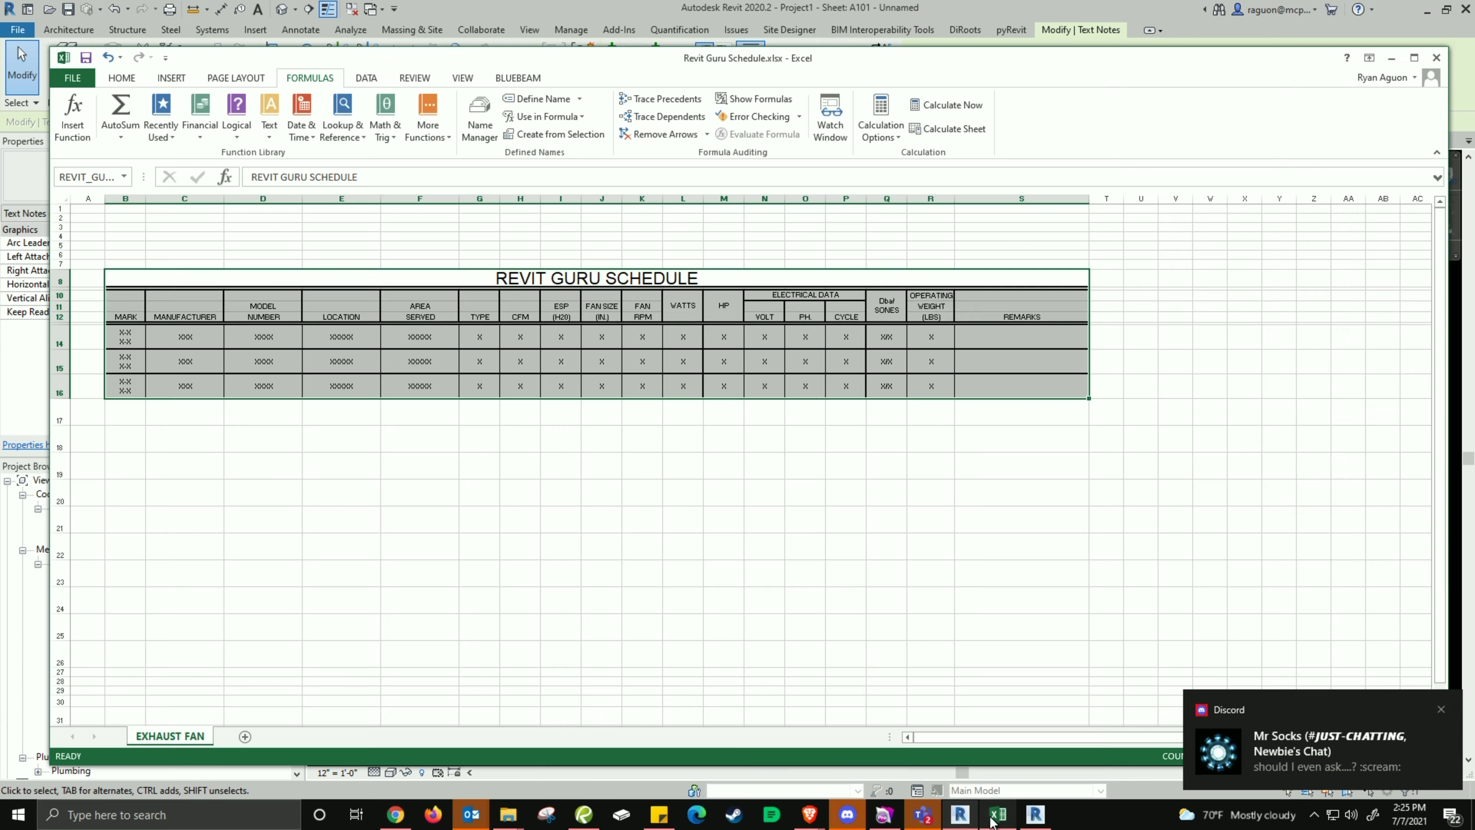
{"action": "left_click", "coordinate": [1440, 708]}
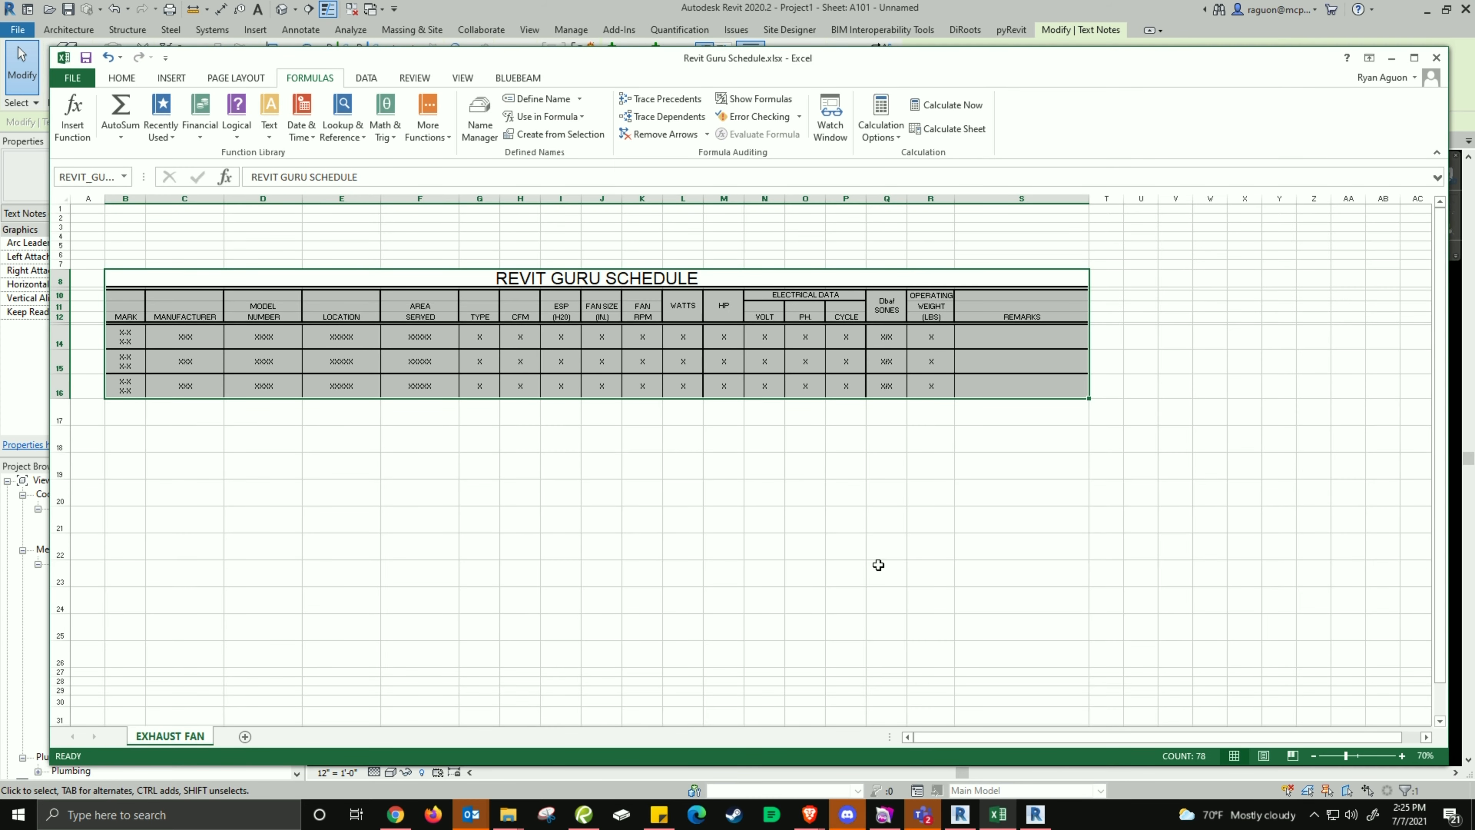
{"action": "left_click", "coordinate": [479, 385]}
{"action": "left_click", "coordinate": [120, 383]}
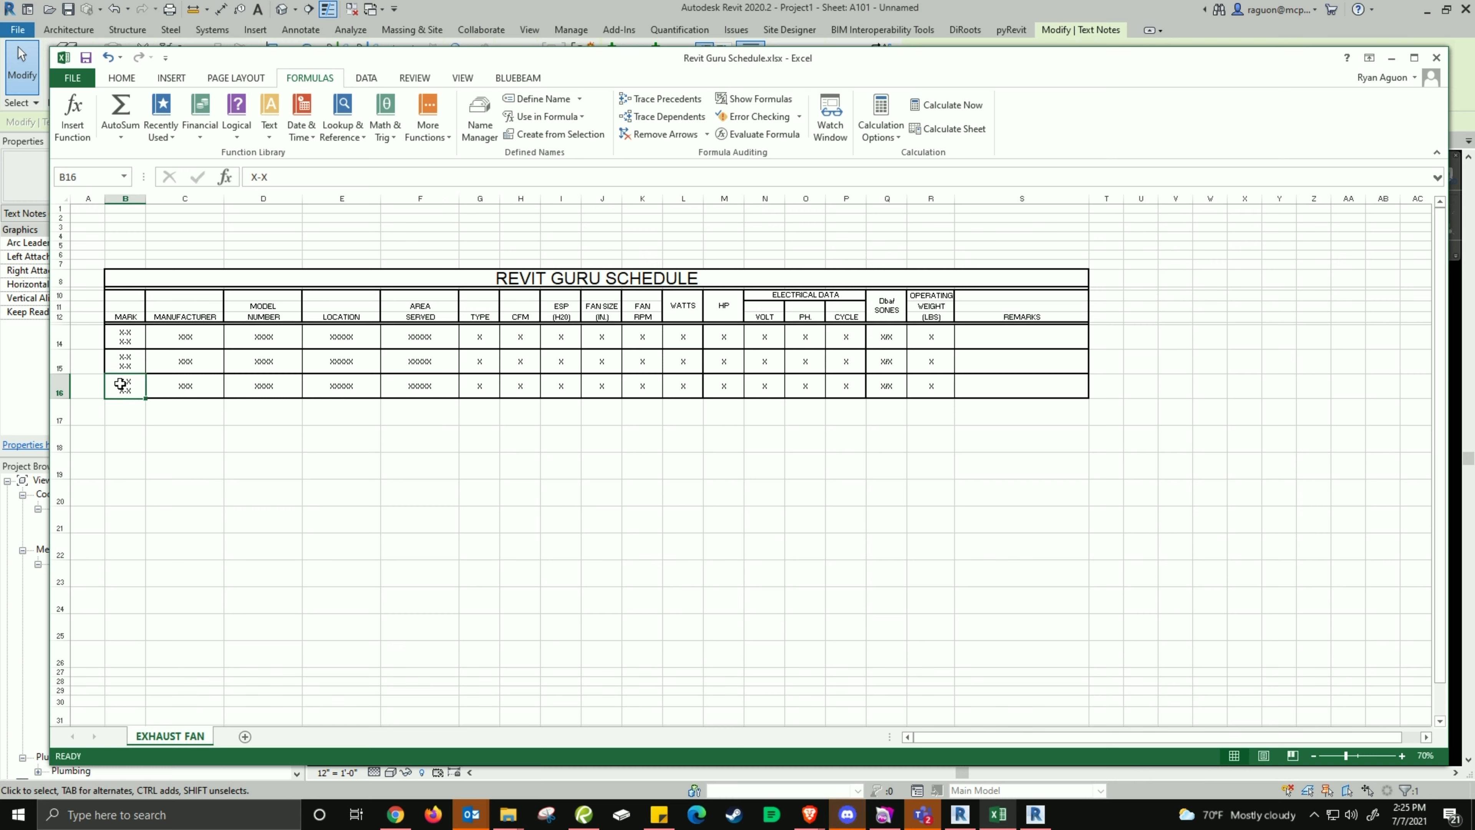
{"action": "left_click", "coordinate": [1072, 386], "text": "shift"}
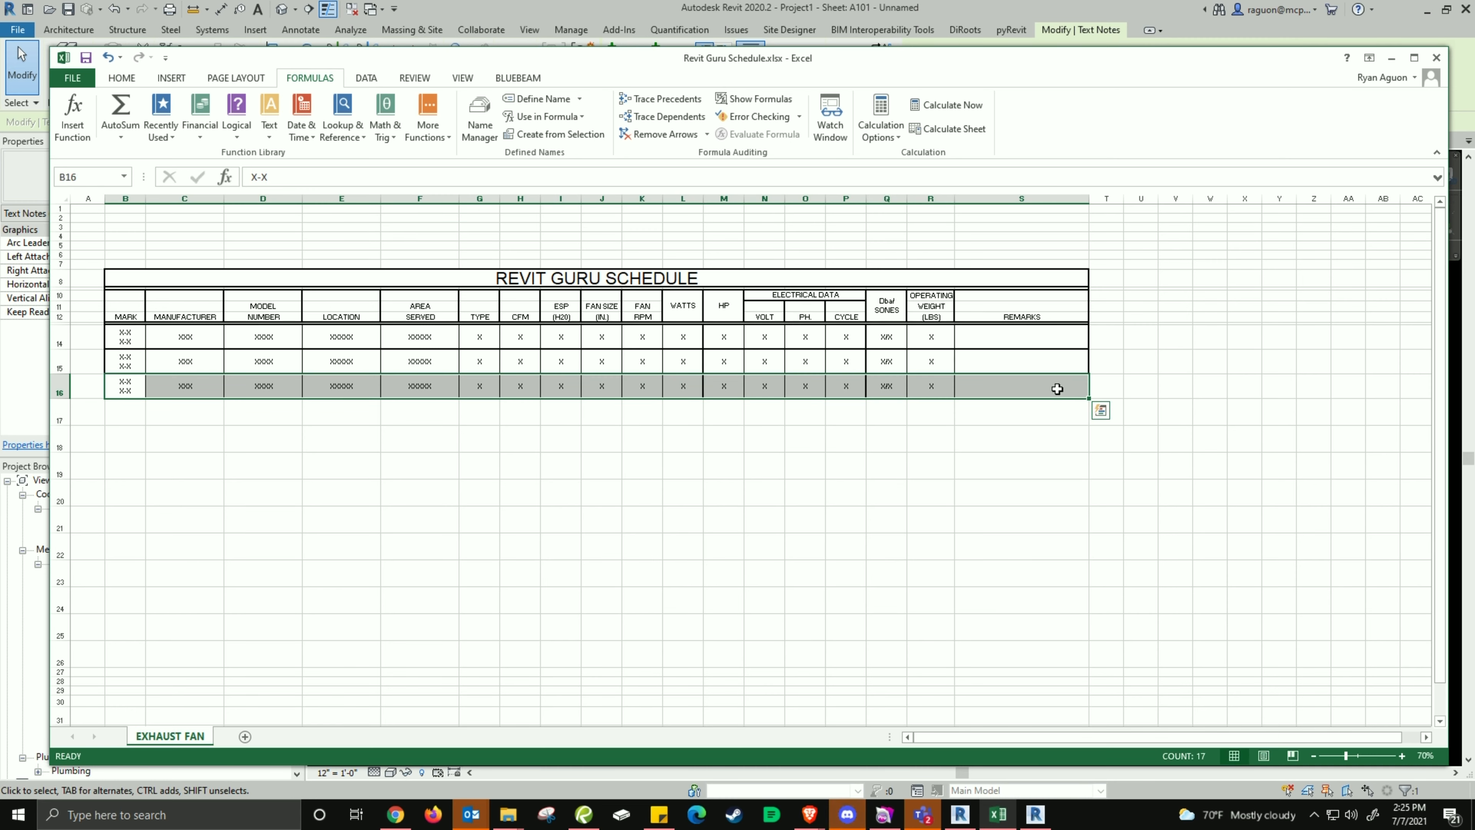
{"action": "key", "text": "ctrl+c"}
{"action": "left_click", "coordinate": [122, 415]}
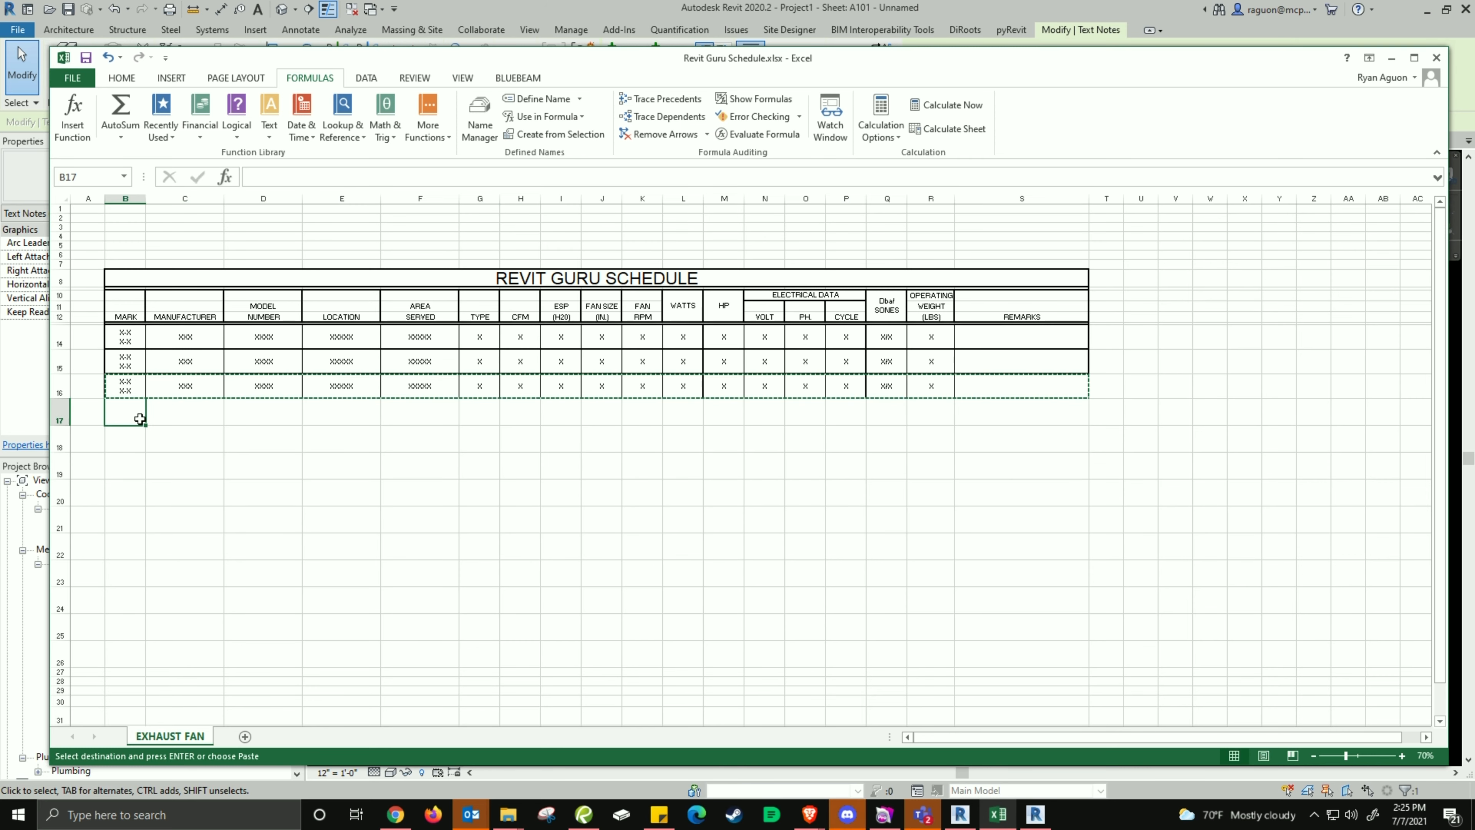
{"action": "left_click", "coordinate": [1080, 417], "text": "shift"}
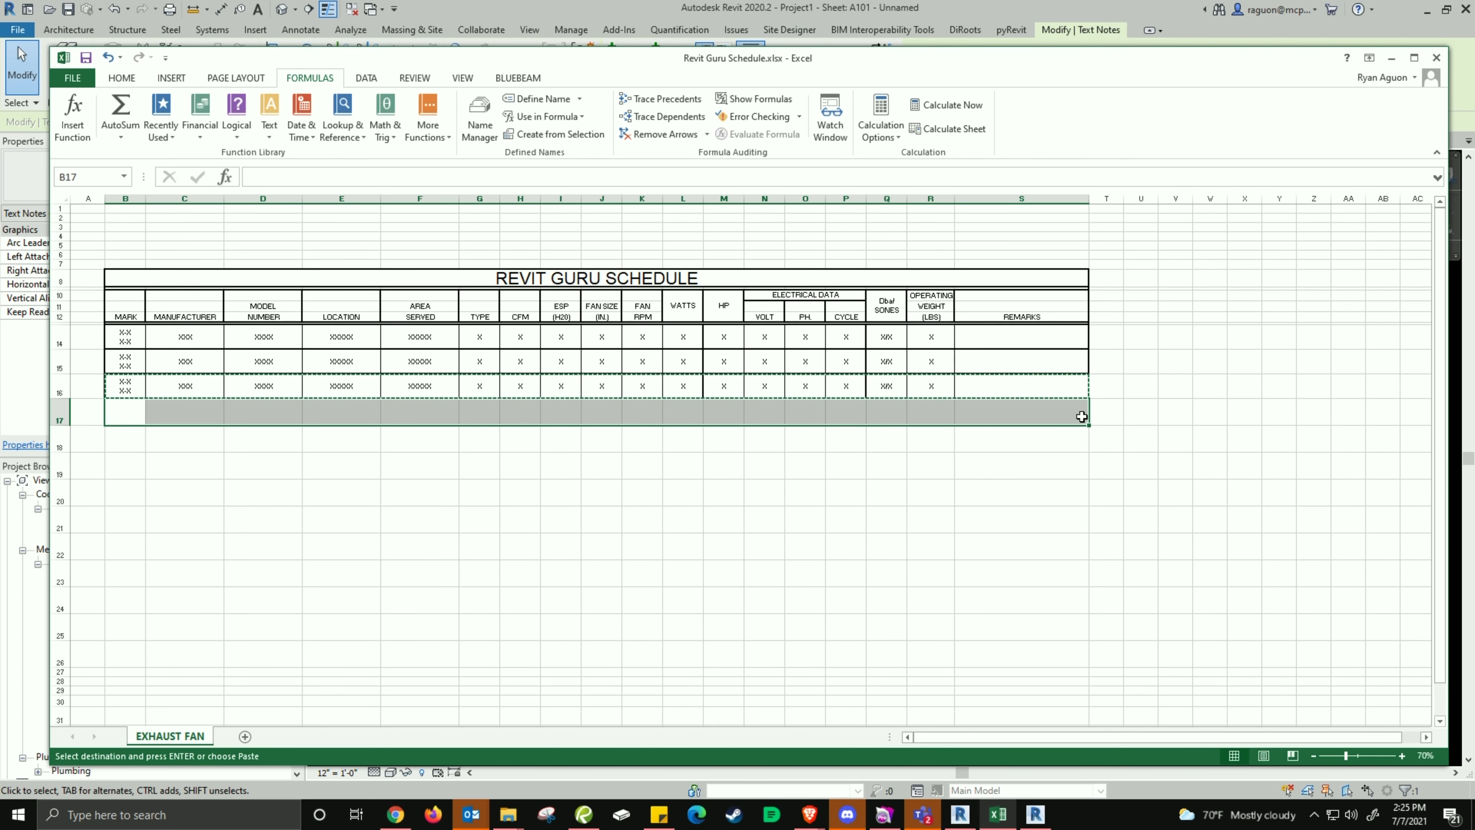
{"action": "key", "text": "ctrl+v"}
{"action": "left_click", "coordinate": [255, 336]}
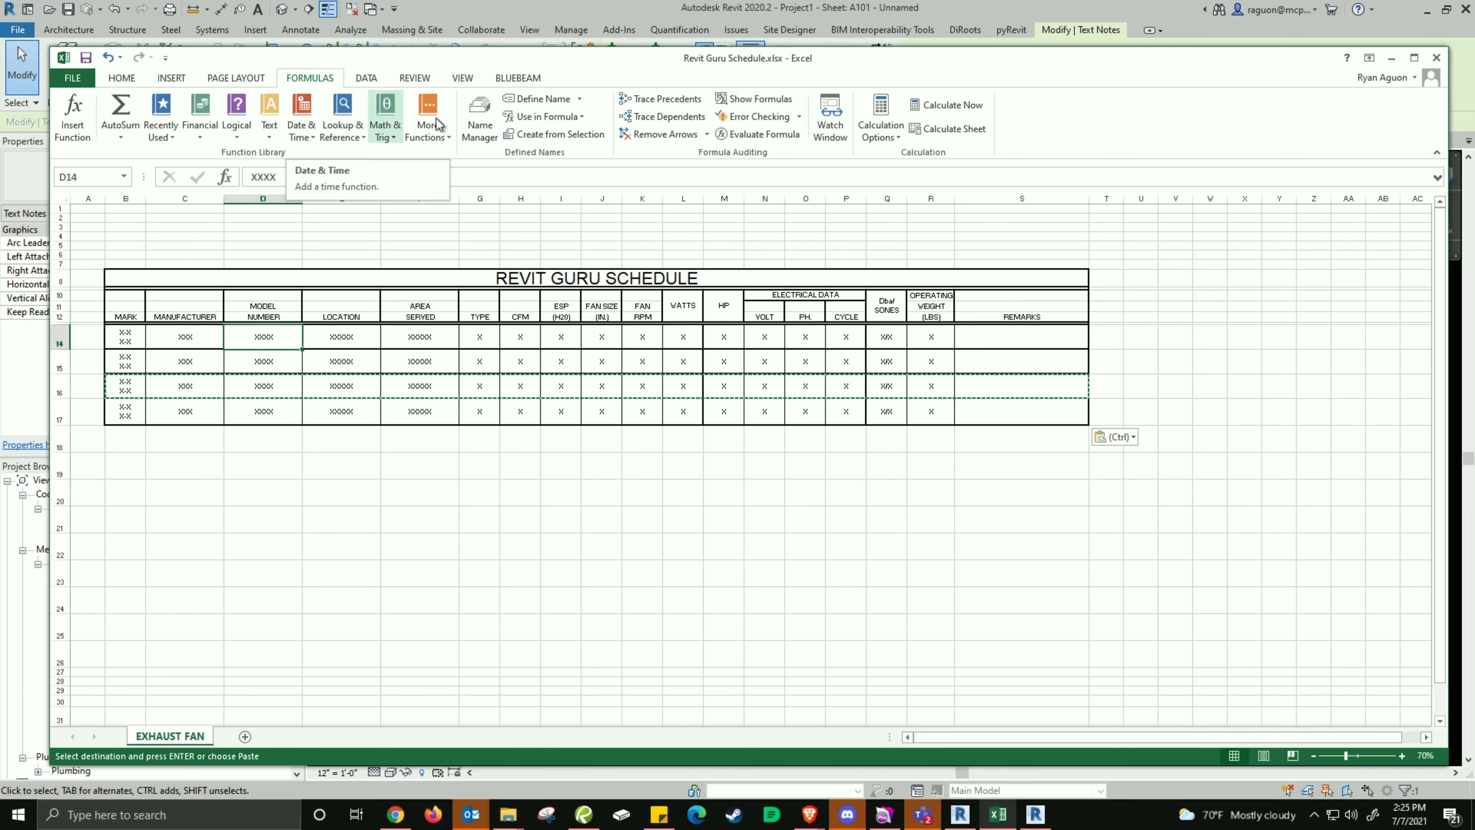
Delete the defined name REVIT_GURU_SCHEDULE from the workbook and close the Name Manager.
{"action": "left_click", "coordinate": [476, 134]}
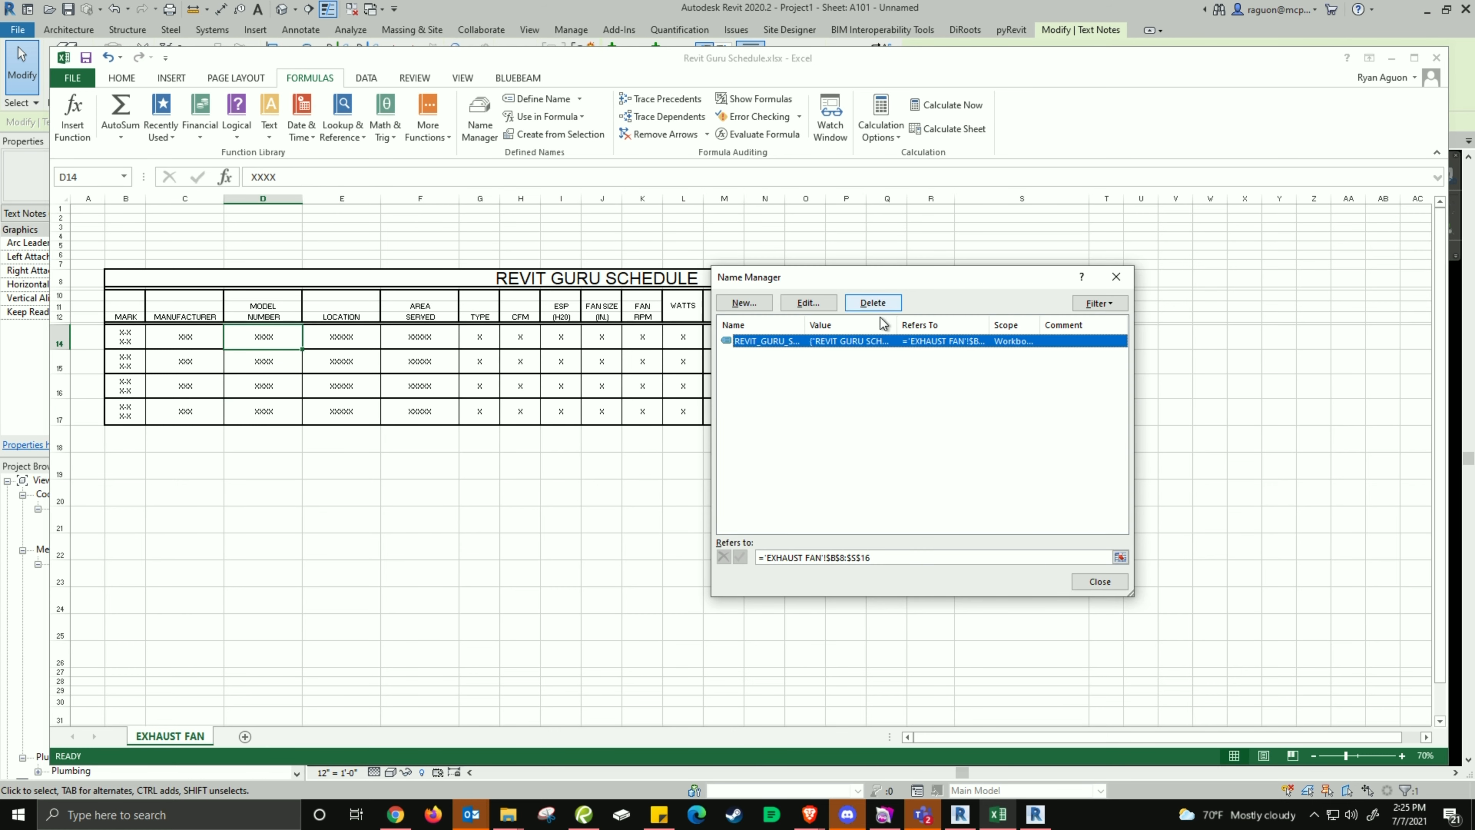
{"action": "left_click", "coordinate": [873, 303]}
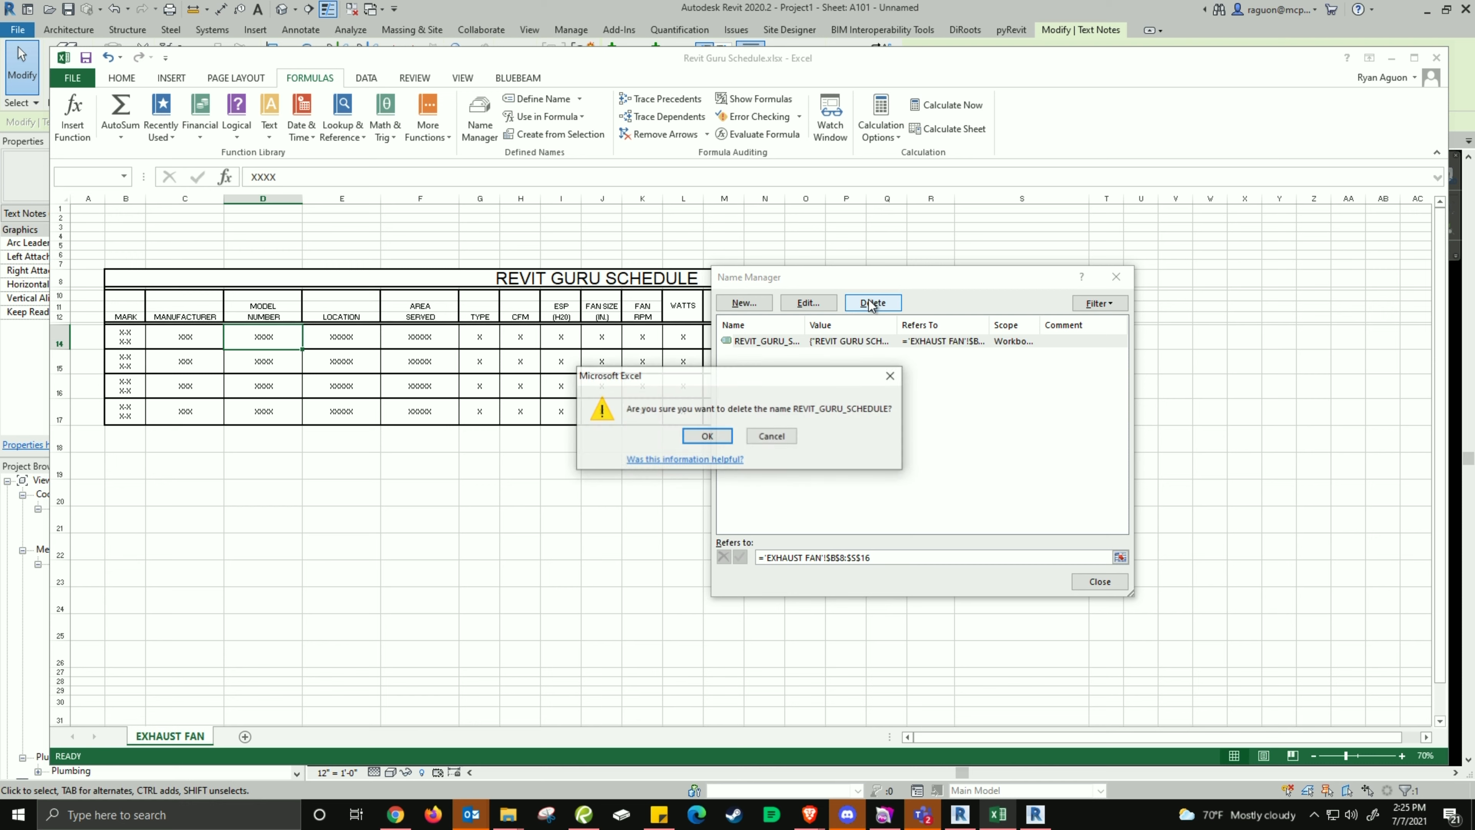
{"action": "left_click", "coordinate": [708, 436]}
{"action": "left_click", "coordinate": [1098, 583]}
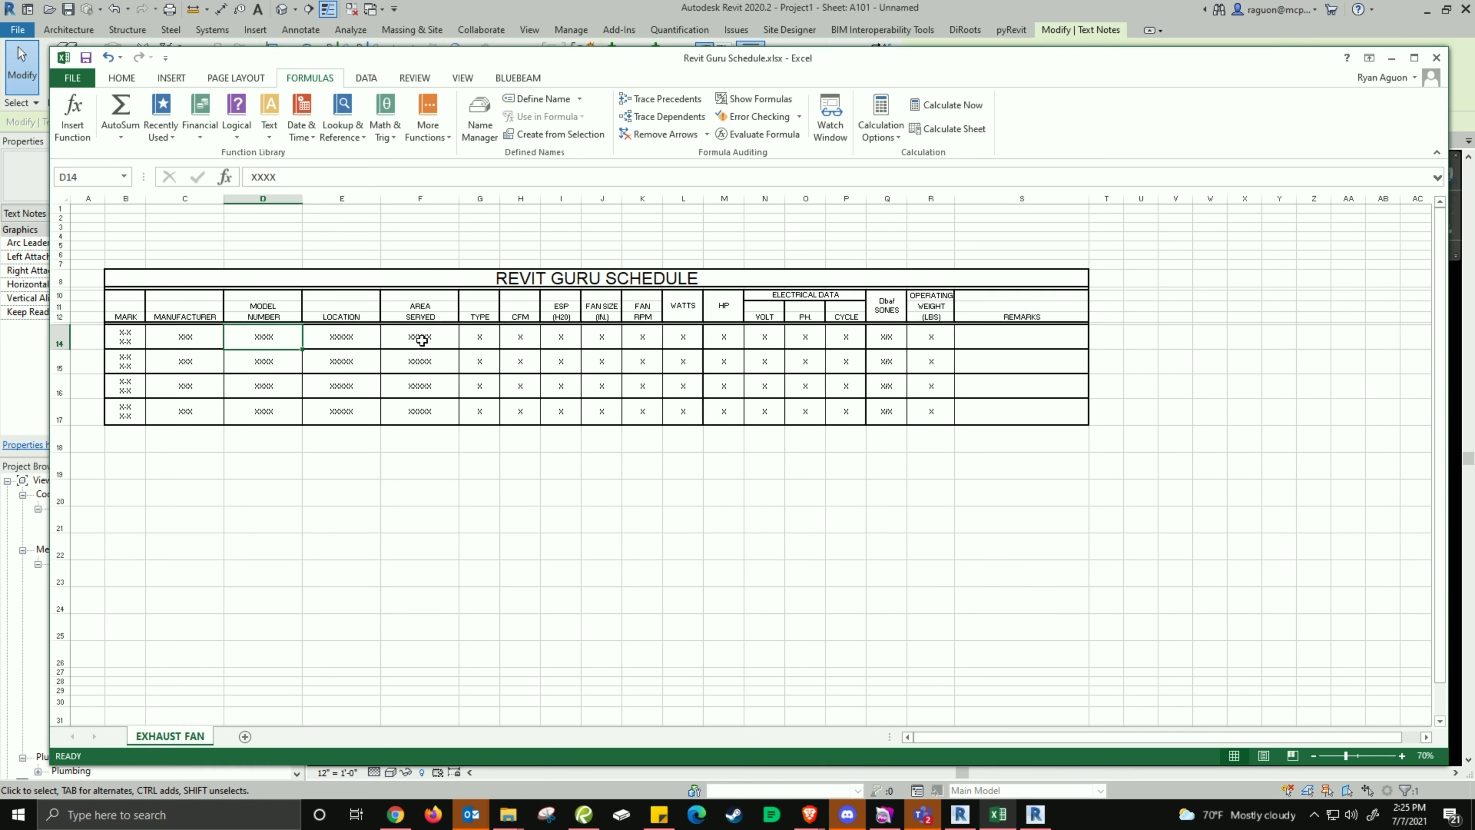
Define the name REVIT_GURU_SCHEDULE with Workbook scope for the whole schedule, B8:S17.
{"action": "left_click", "coordinate": [144, 274]}
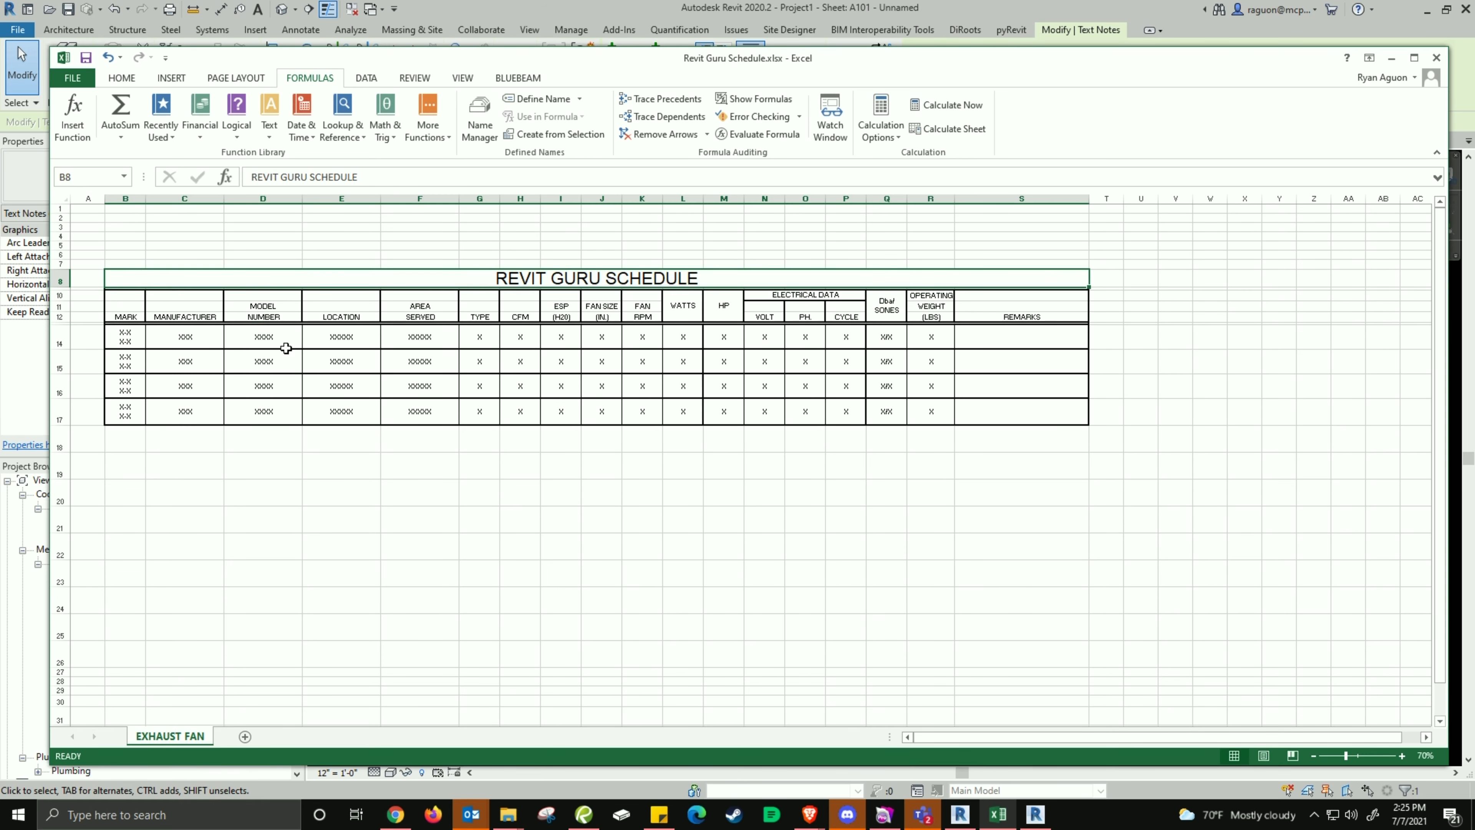
{"action": "left_click", "coordinate": [1071, 424], "text": "shift"}
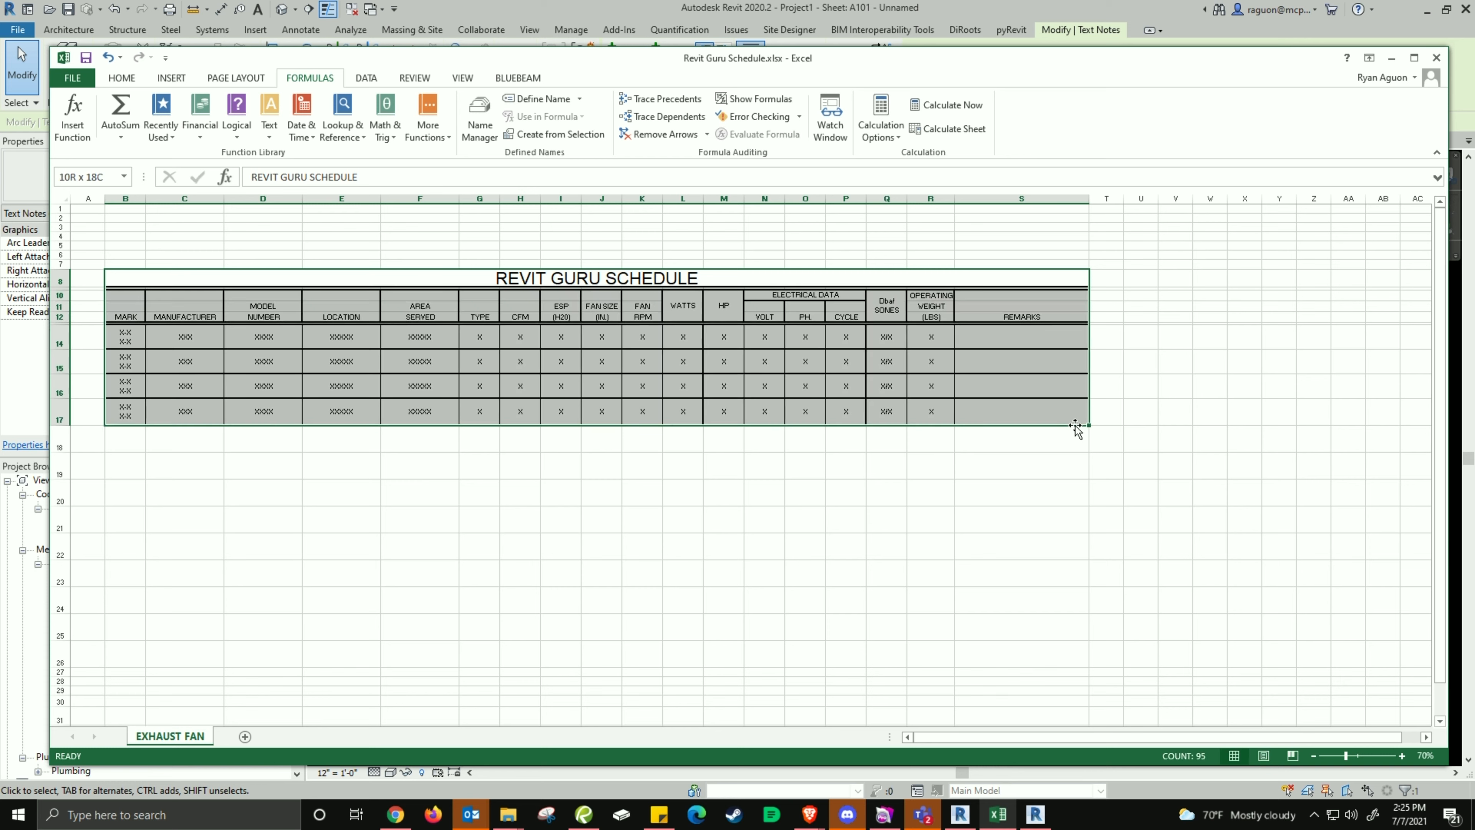
{"action": "right_click", "coordinate": [642, 308]}
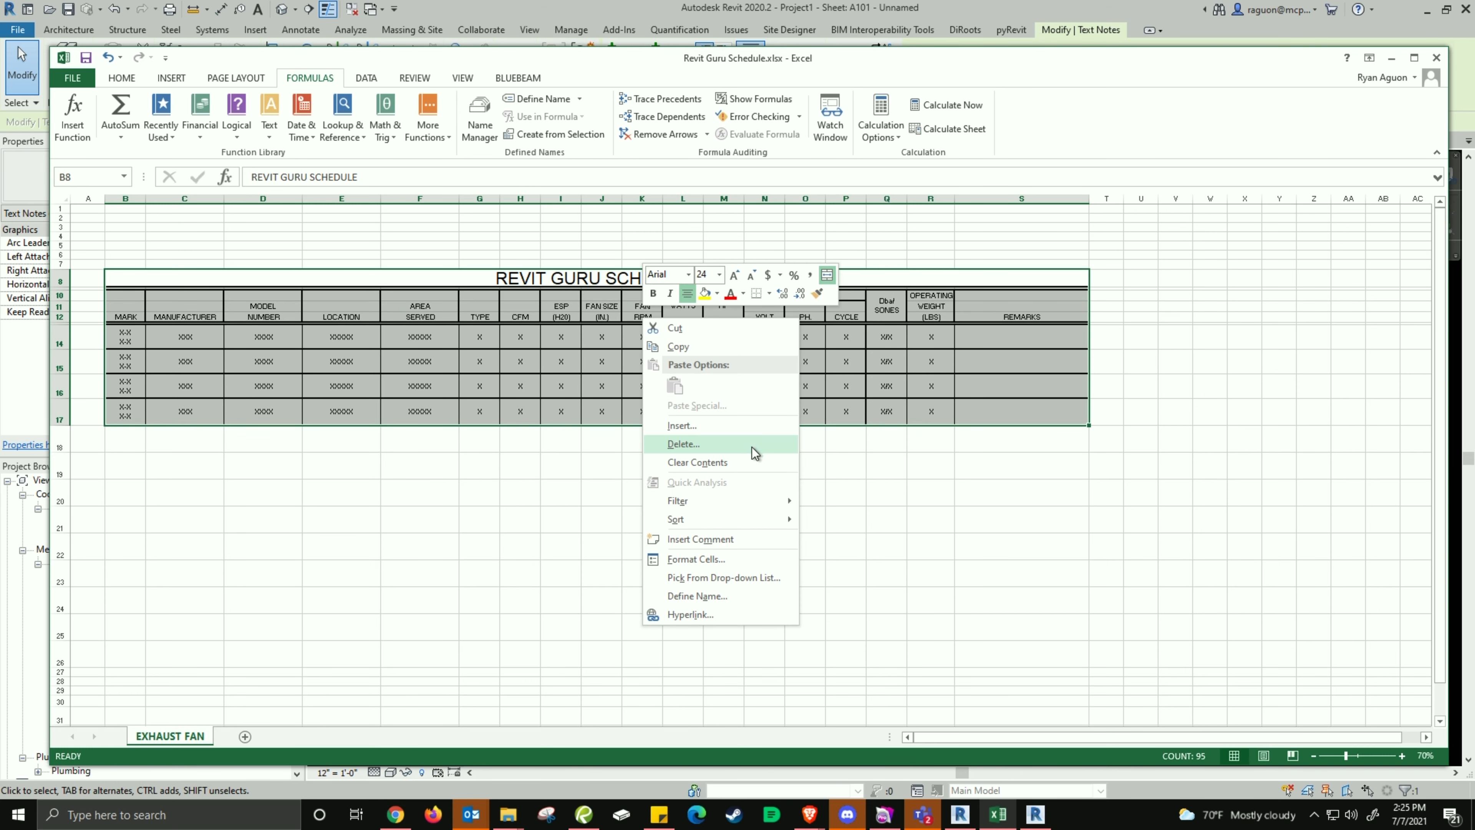
{"action": "left_click", "coordinate": [725, 595]}
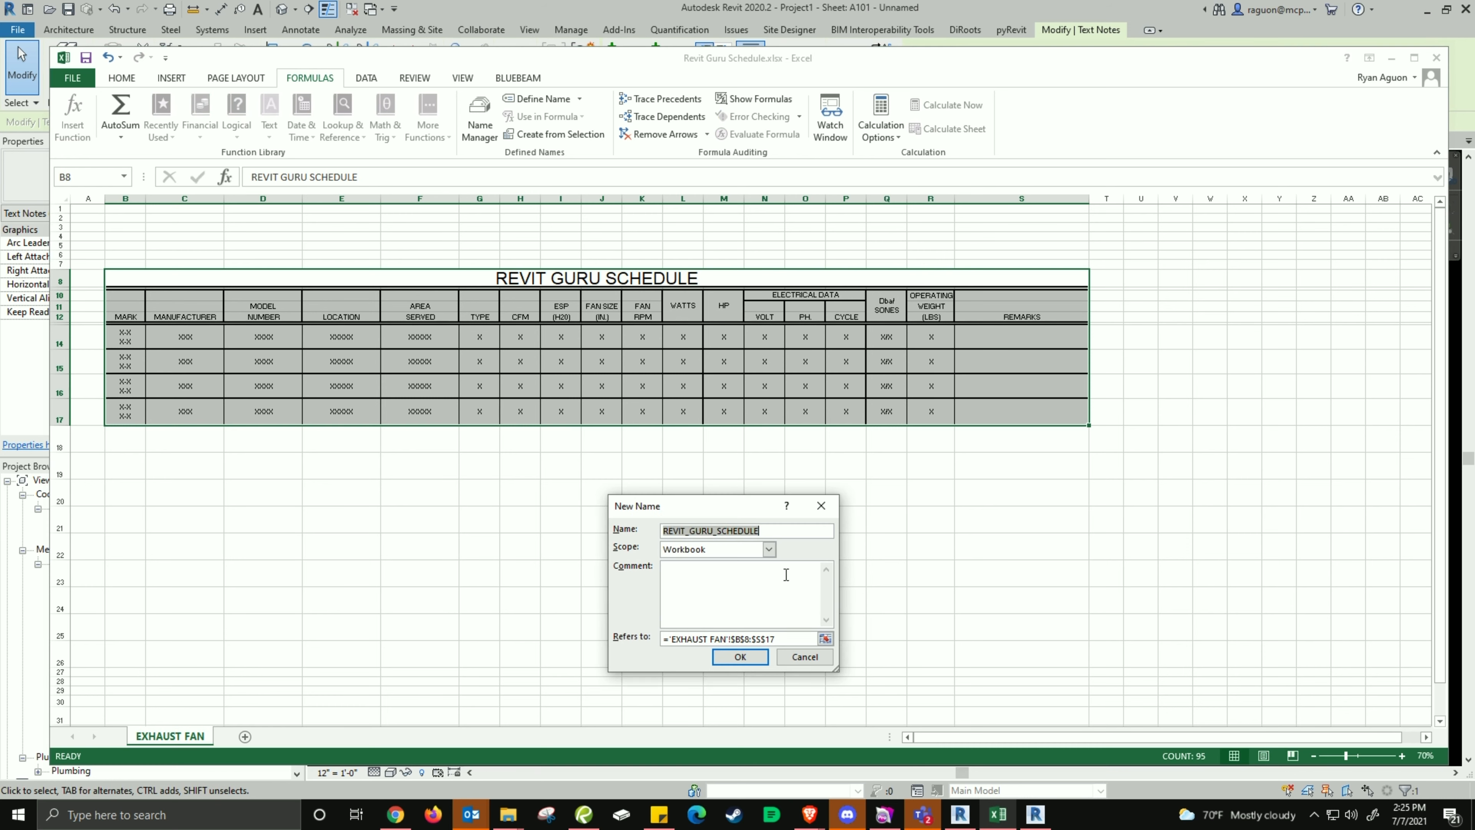
{"action": "left_click", "coordinate": [750, 658]}
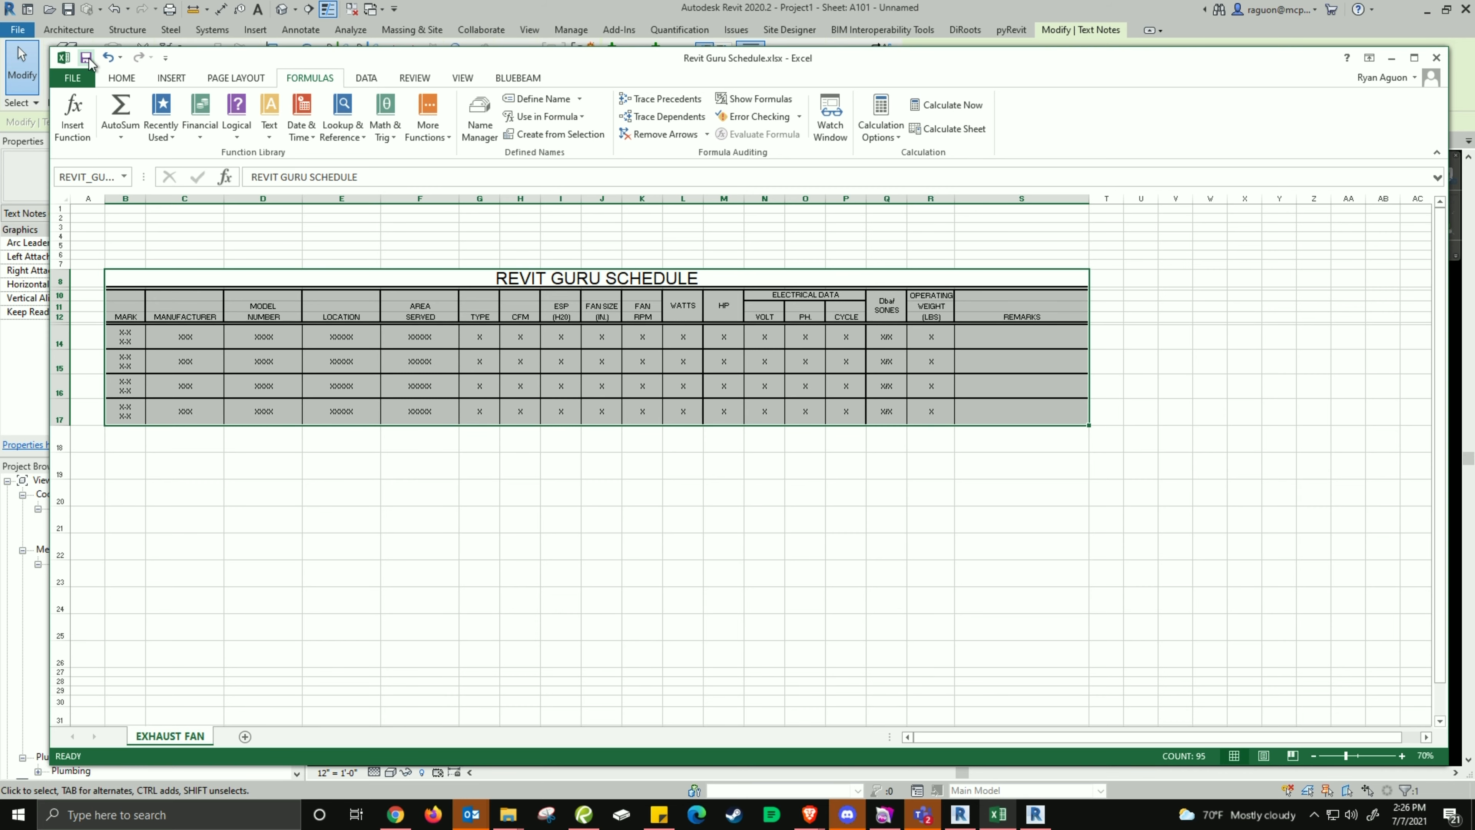
Switch to Revit and delete the drafting view EXHAUST FAN 001 from the project.
{"action": "left_click", "coordinate": [542, 5]}
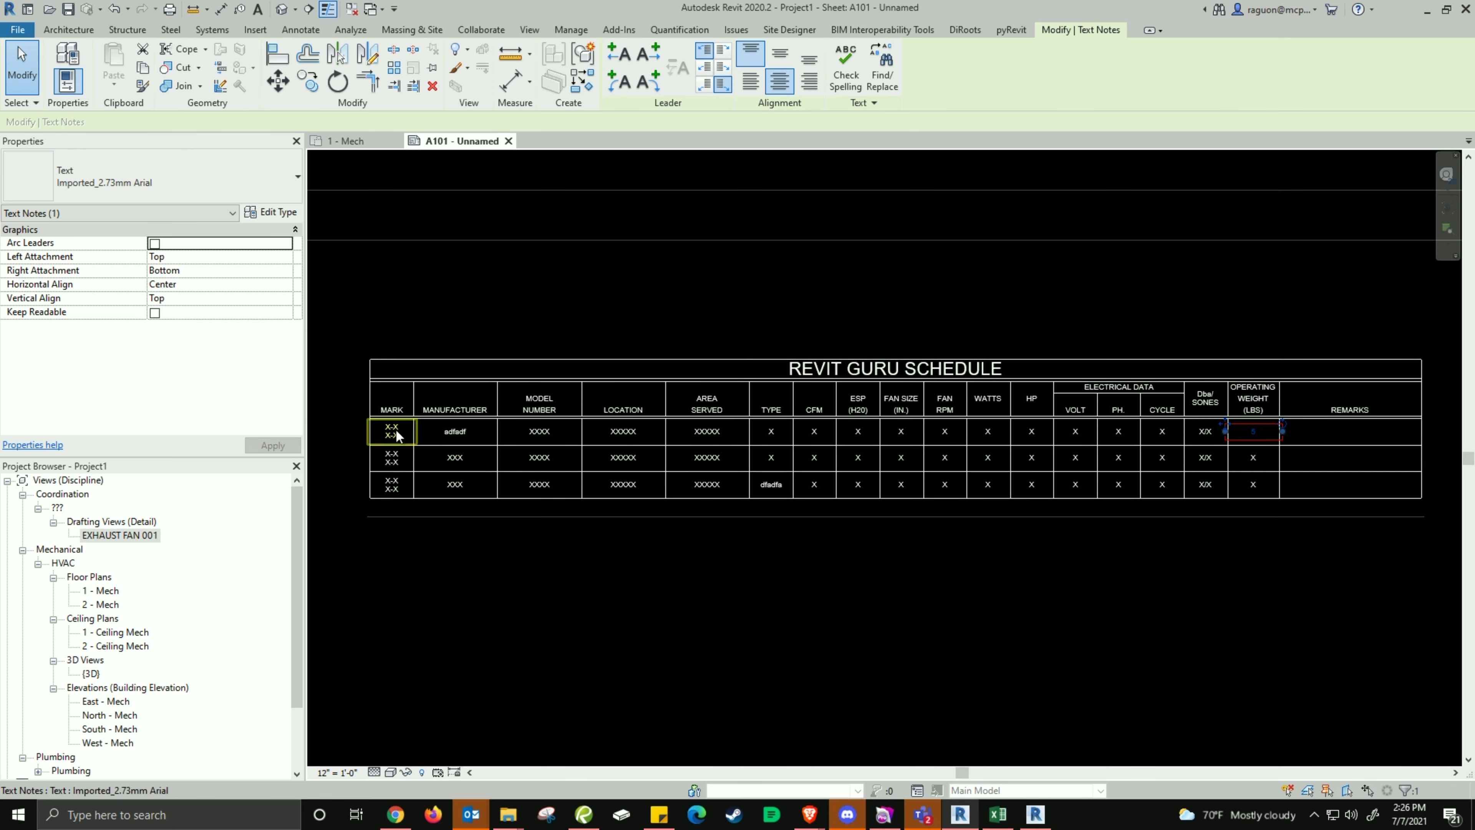
{"action": "right_click", "coordinate": [109, 537]}
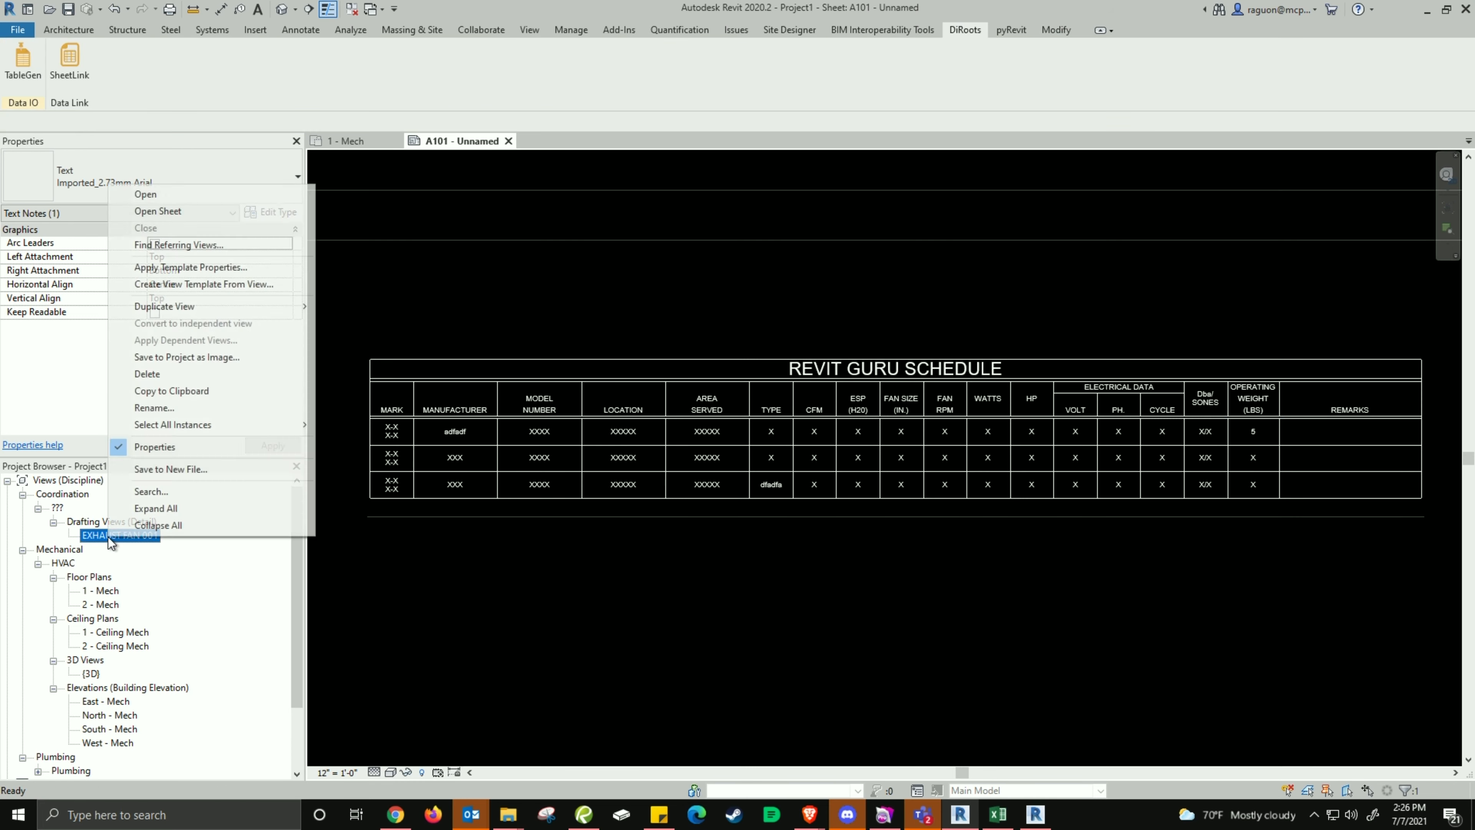
{"action": "left_click", "coordinate": [207, 373]}
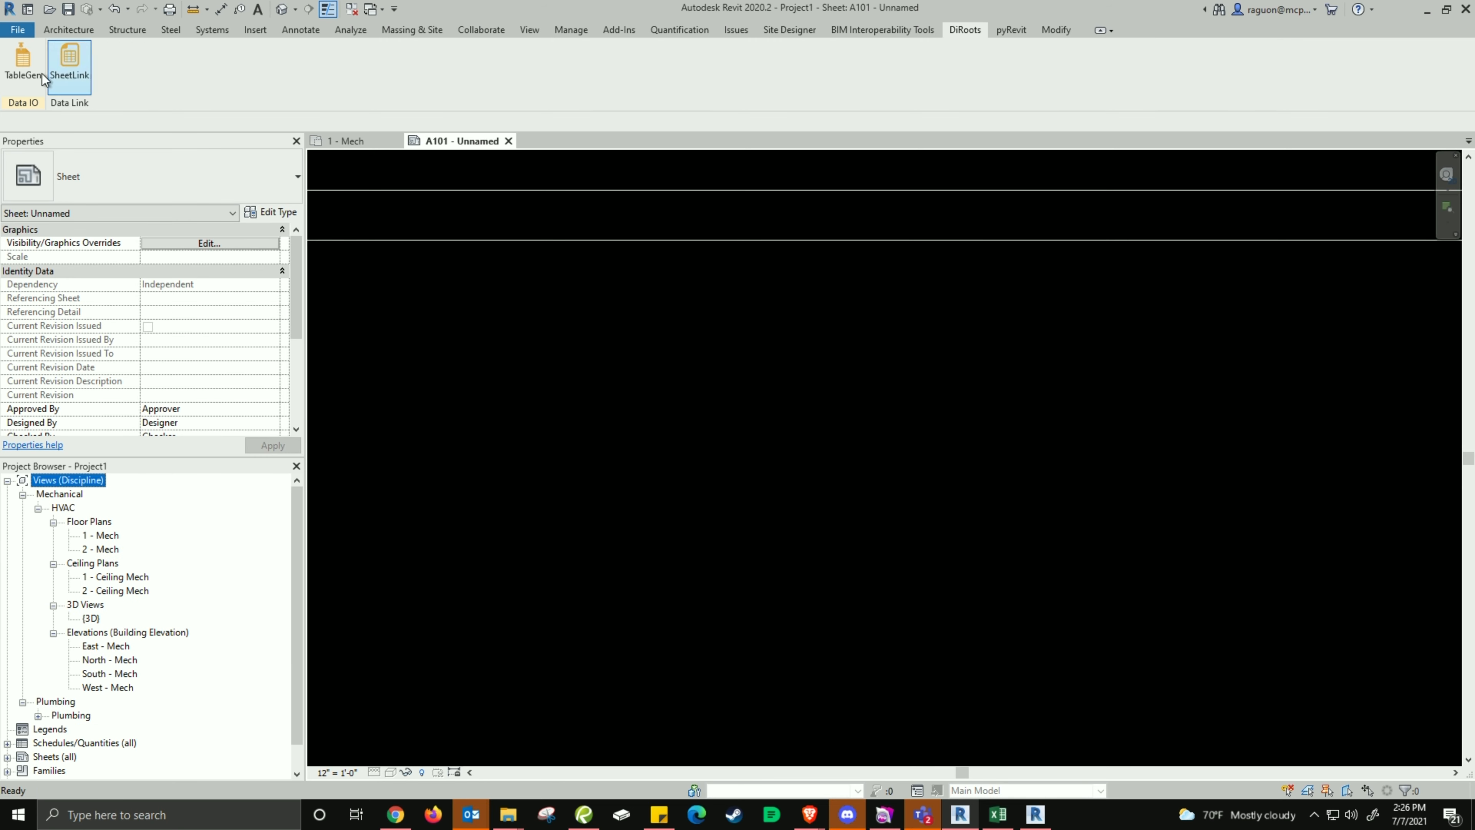
Add a TableGen table from Revit Guru Schedule.xlsx, using worksheet EXHAUST FAN, region REVIT_GURU_SCHEDULE and view type Legend View.
{"action": "left_click", "coordinate": [18, 73]}
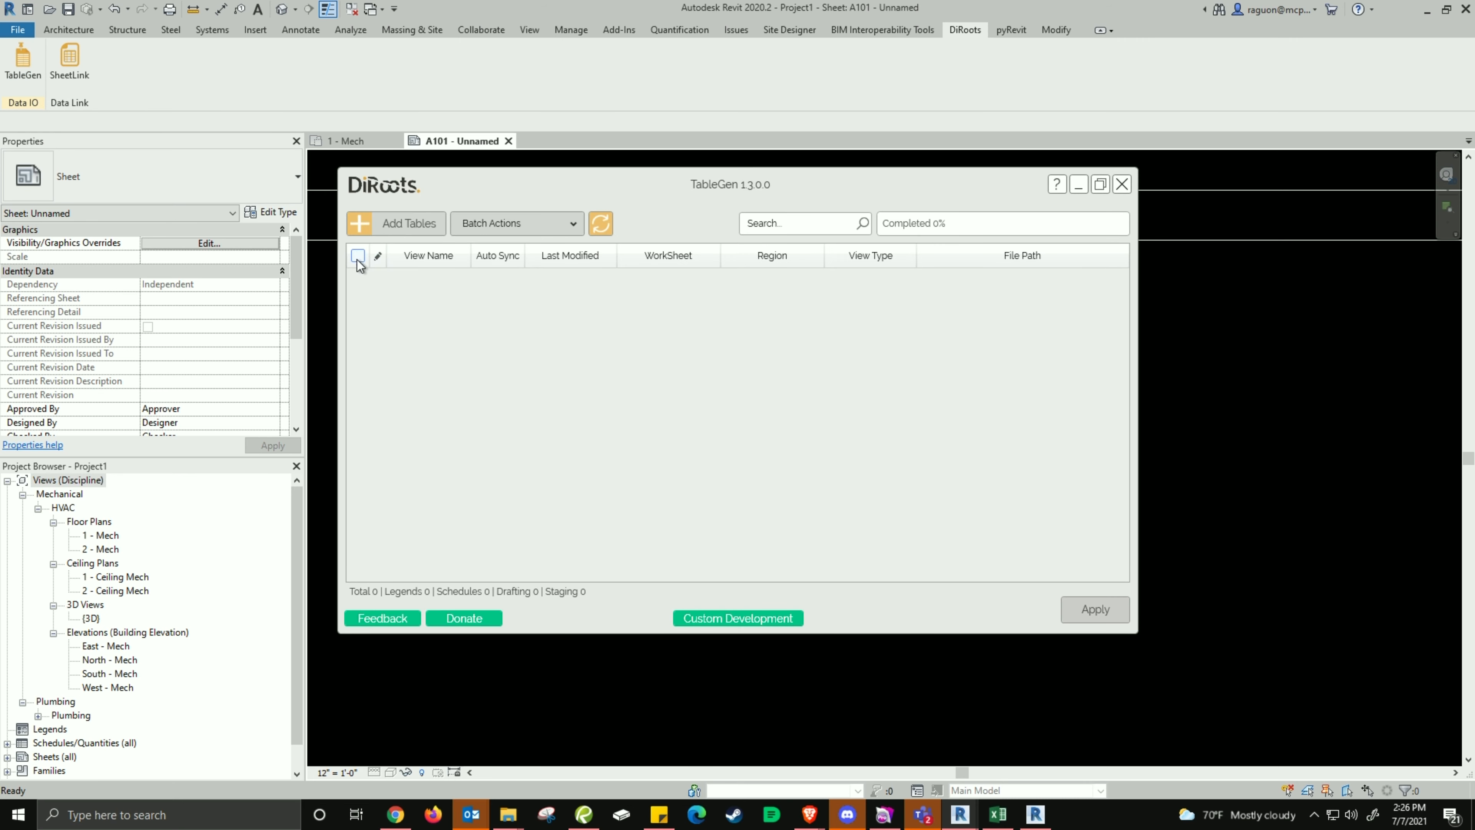
{"action": "left_click", "coordinate": [401, 223]}
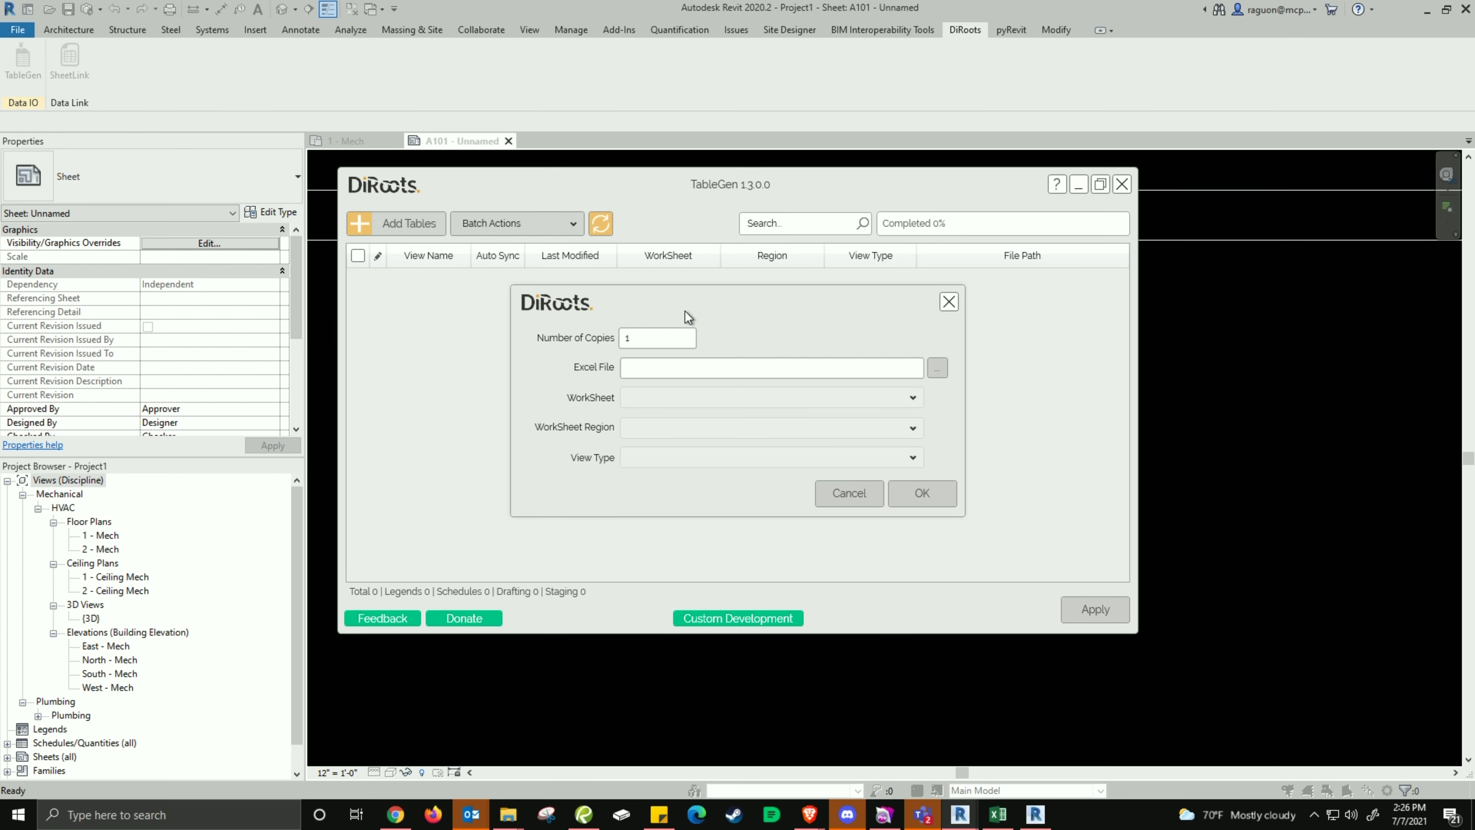
{"action": "left_click", "coordinate": [944, 373]}
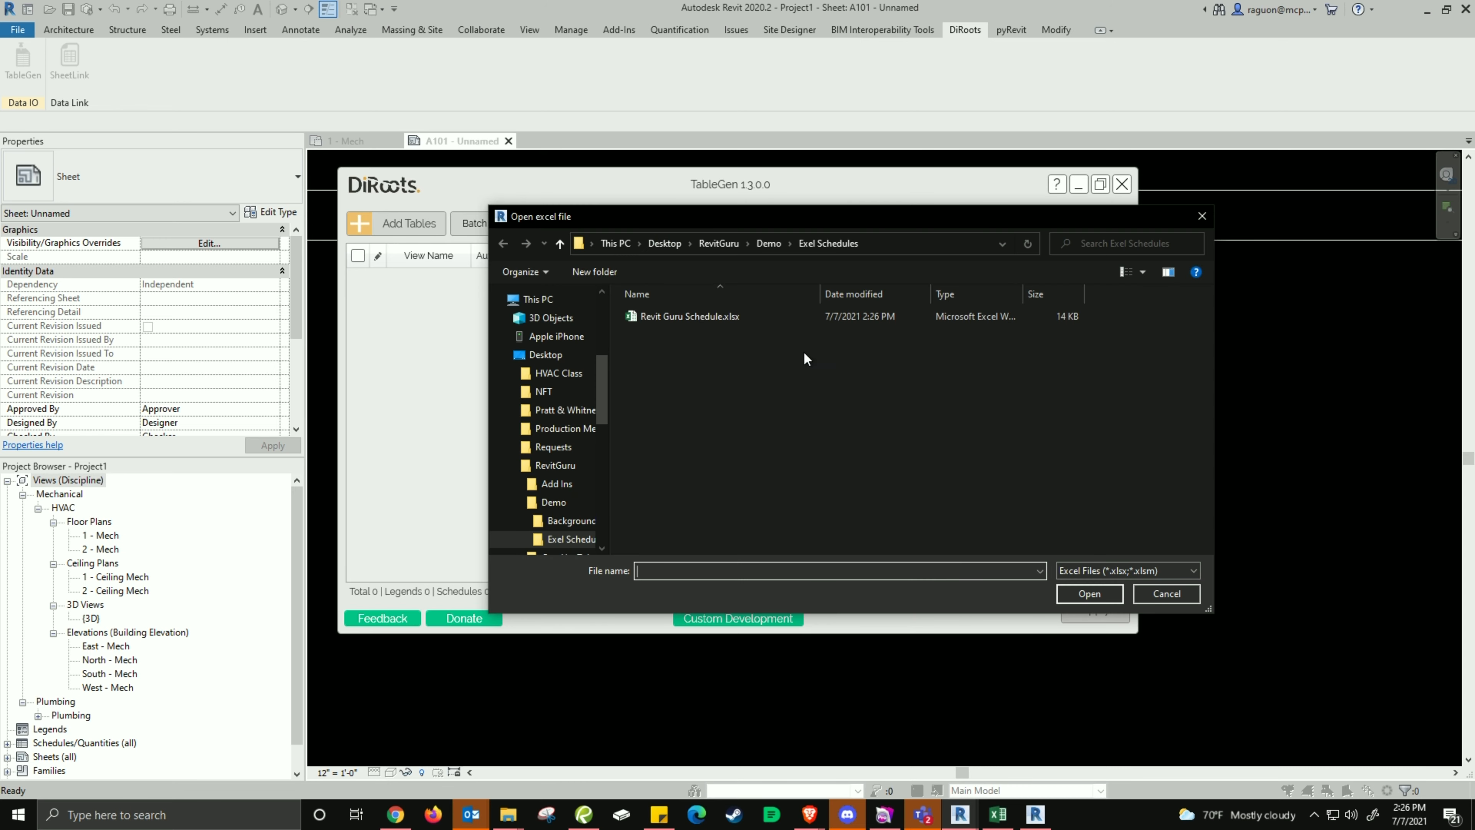
{"action": "double_click", "coordinate": [692, 320]}
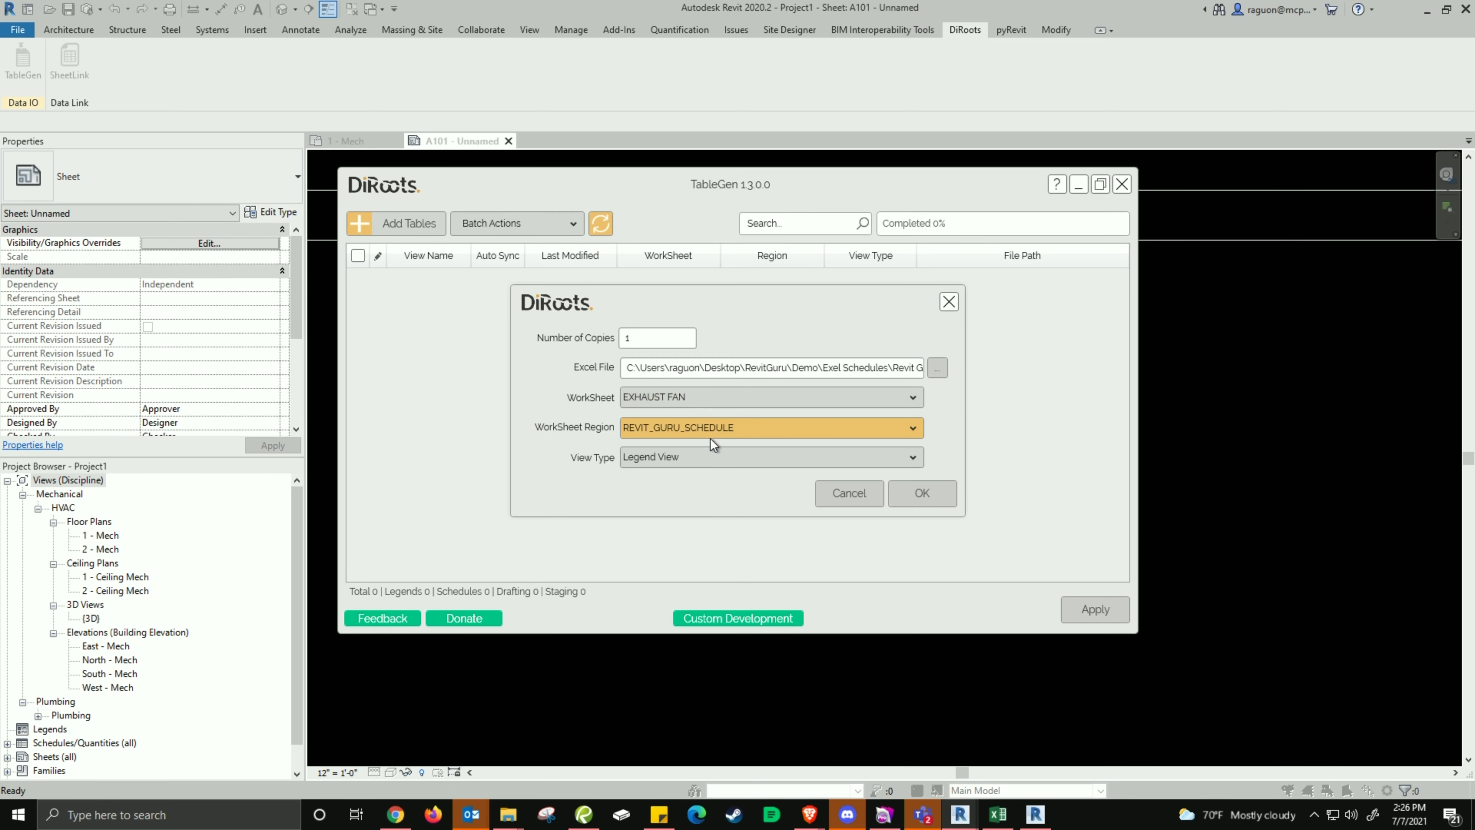
{"action": "left_click", "coordinate": [710, 457]}
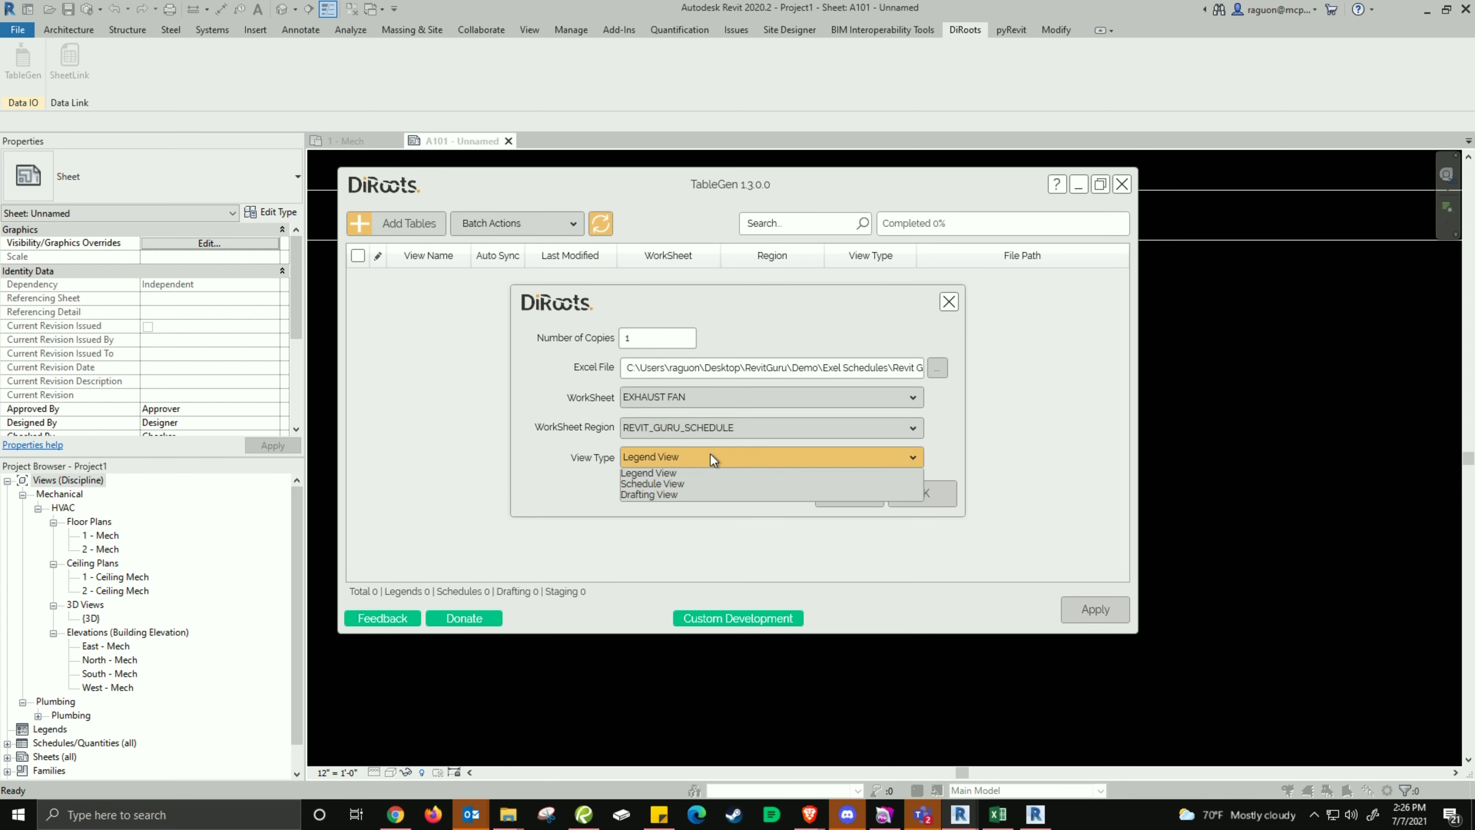
{"action": "left_click", "coordinate": [693, 475]}
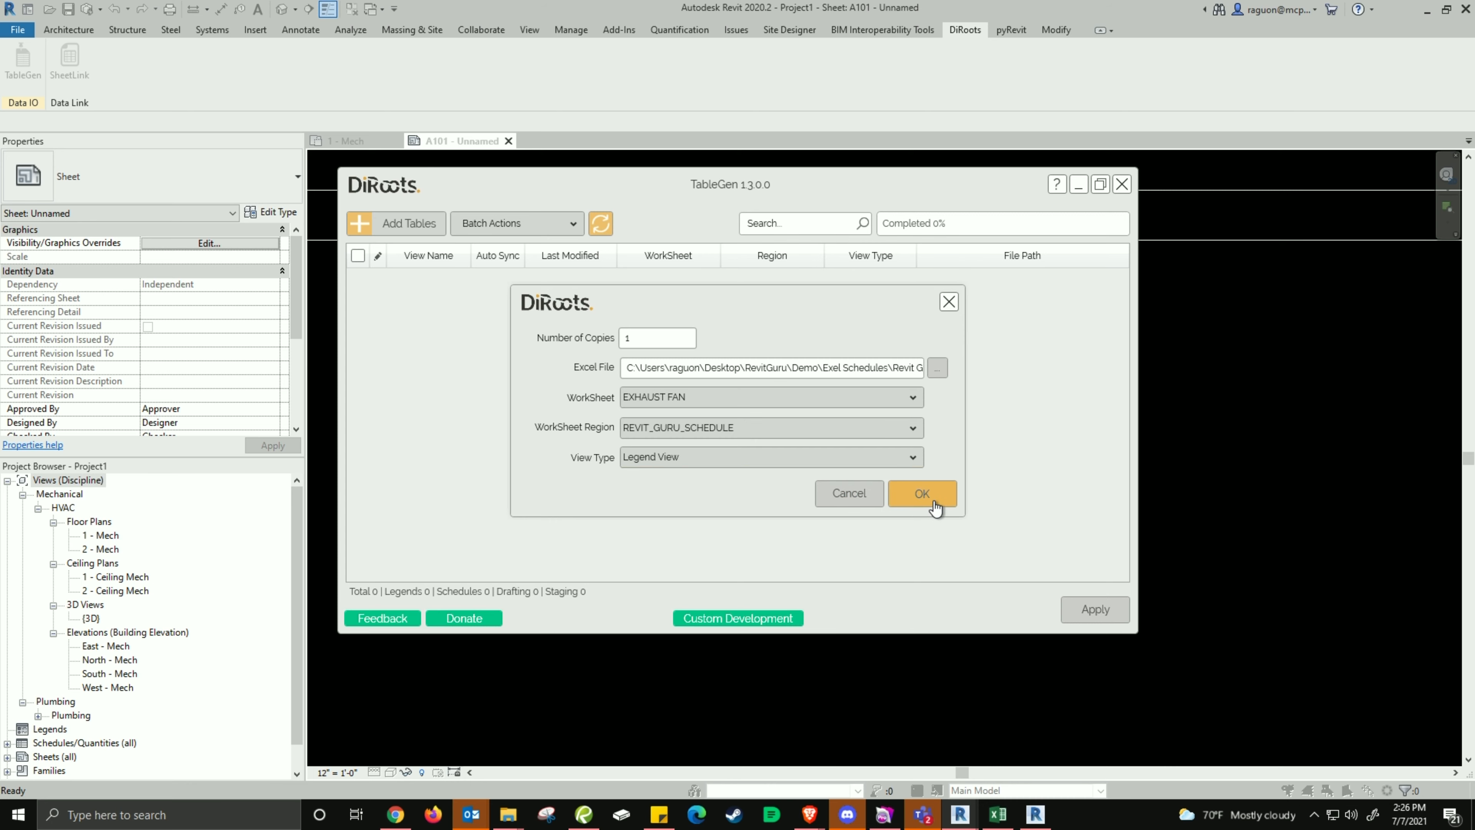
{"action": "left_click", "coordinate": [934, 504]}
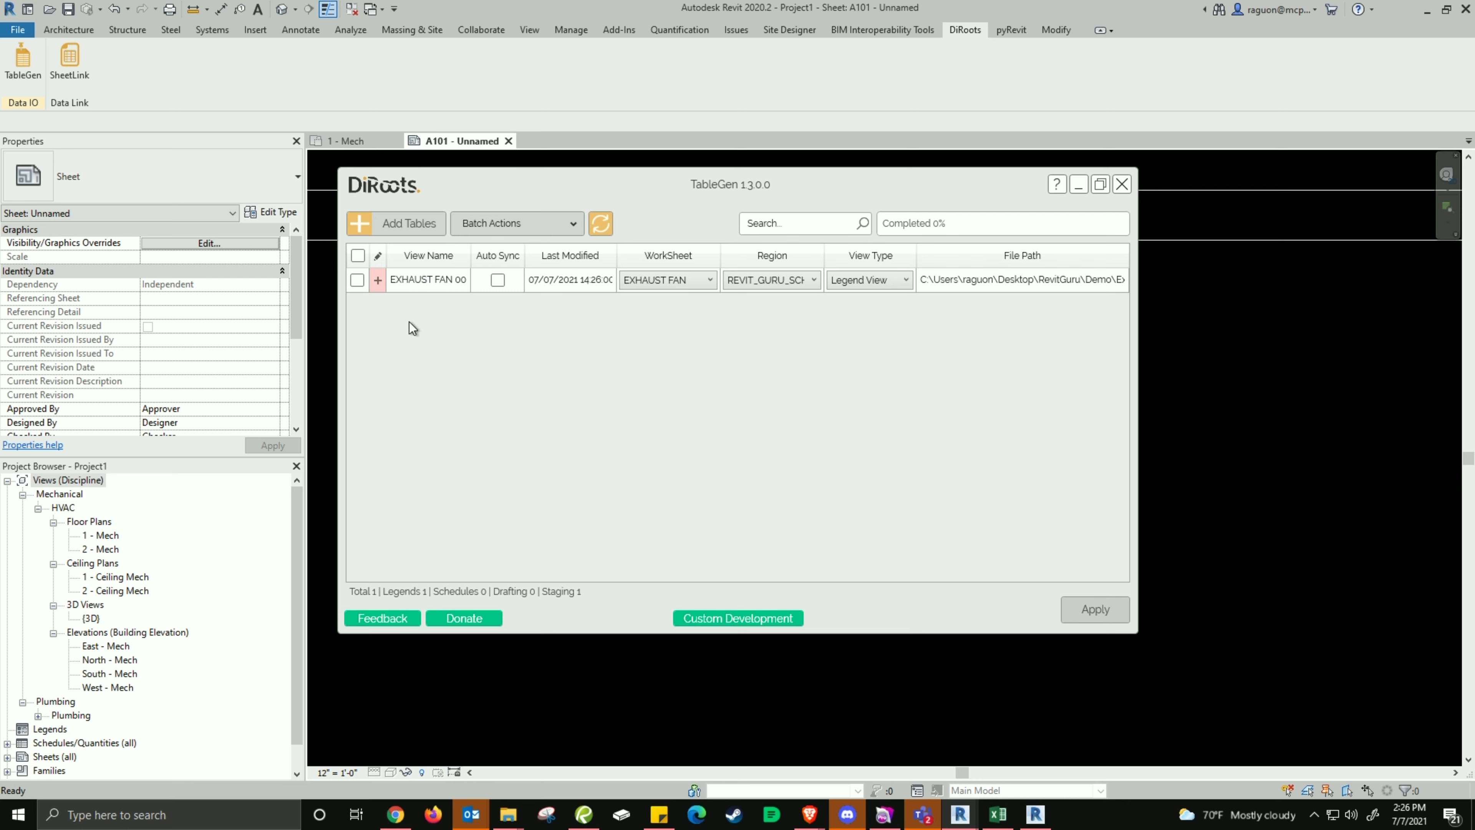
Generate the legend from the EXHAUST FAN table entry and close TableGen.
{"action": "left_click", "coordinate": [357, 280]}
{"action": "left_click", "coordinate": [1081, 619]}
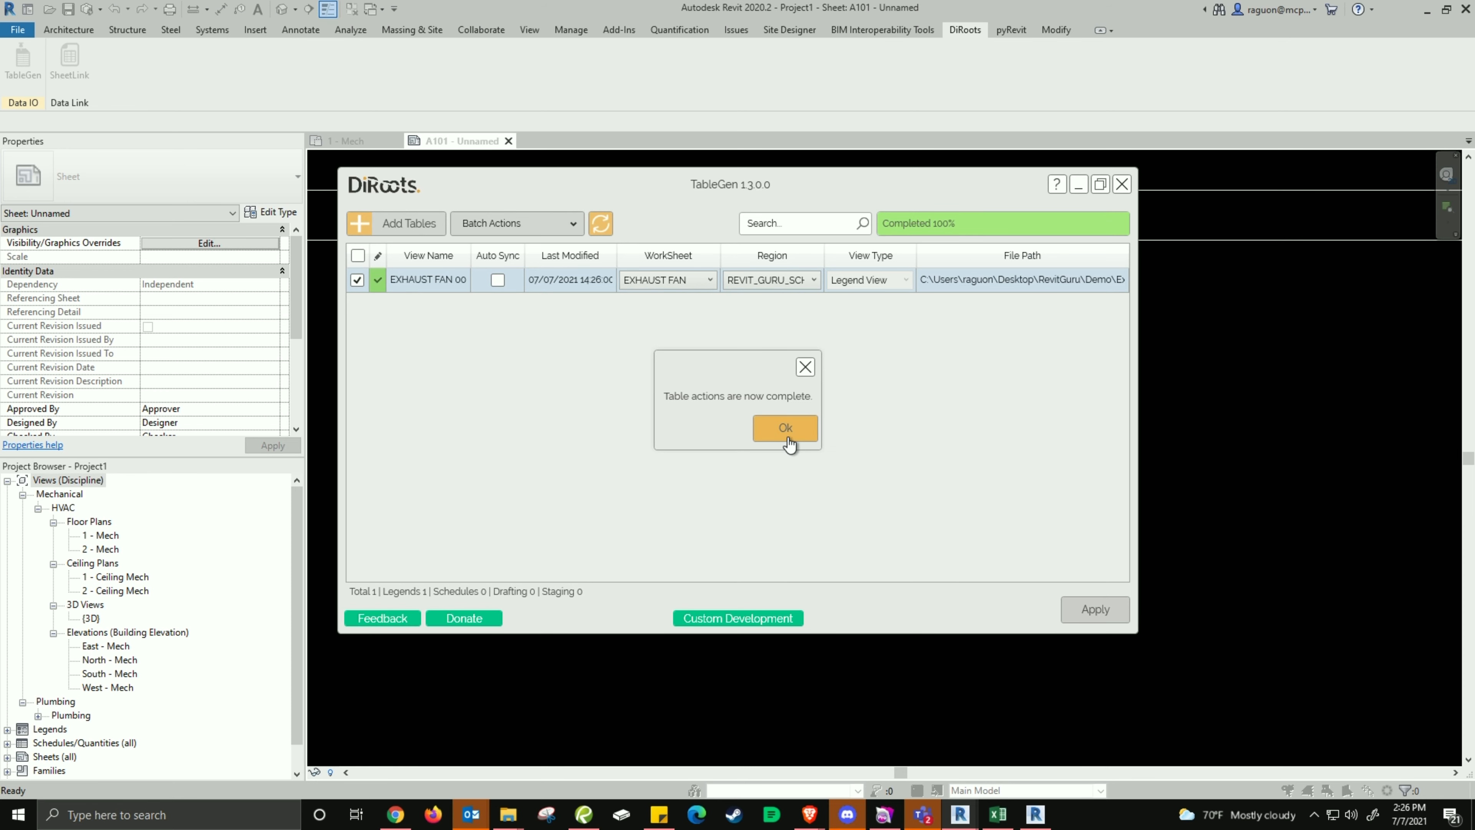
{"action": "left_click", "coordinate": [787, 430]}
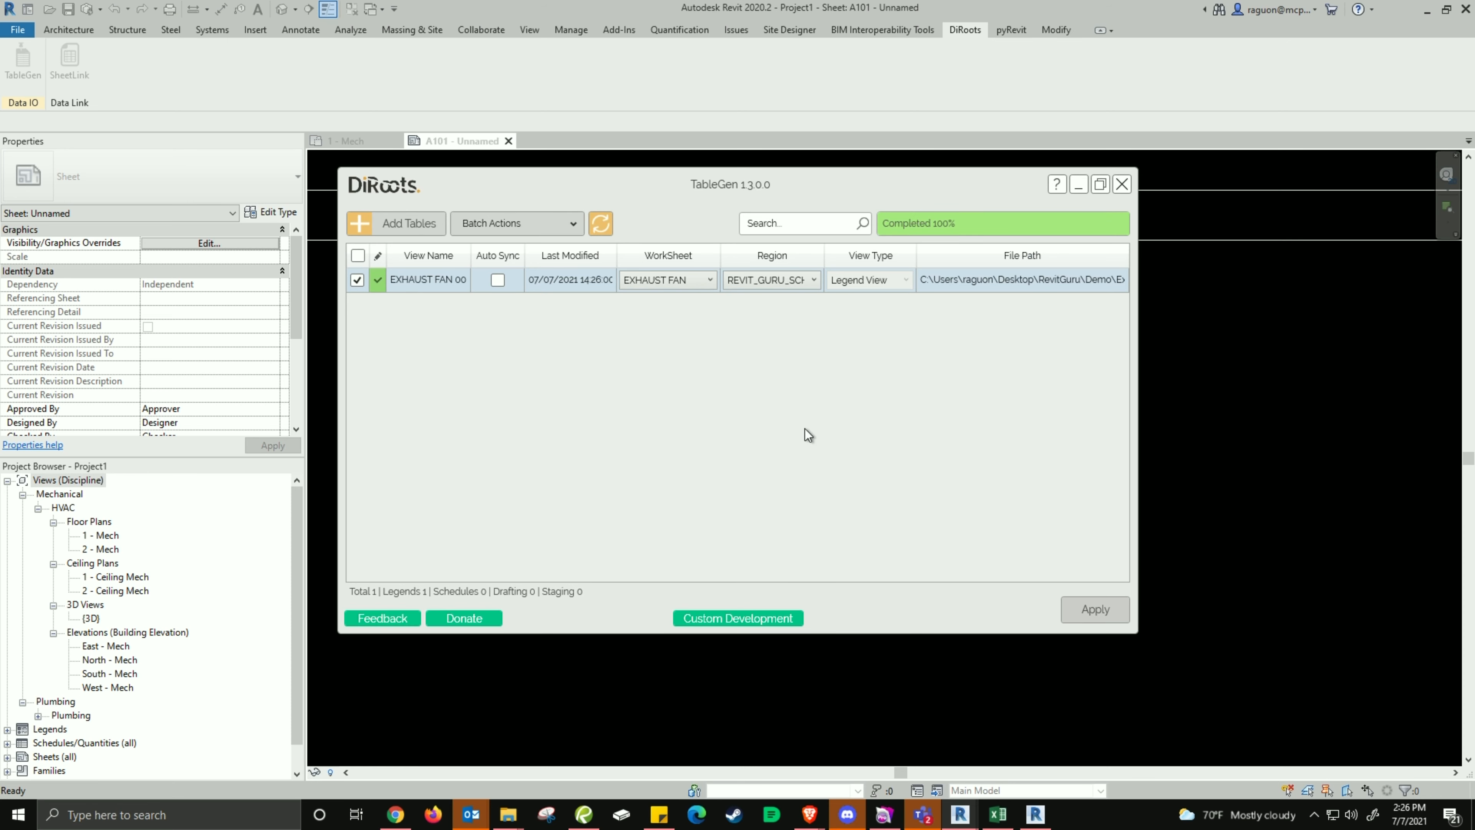
{"action": "left_click", "coordinate": [1121, 185]}
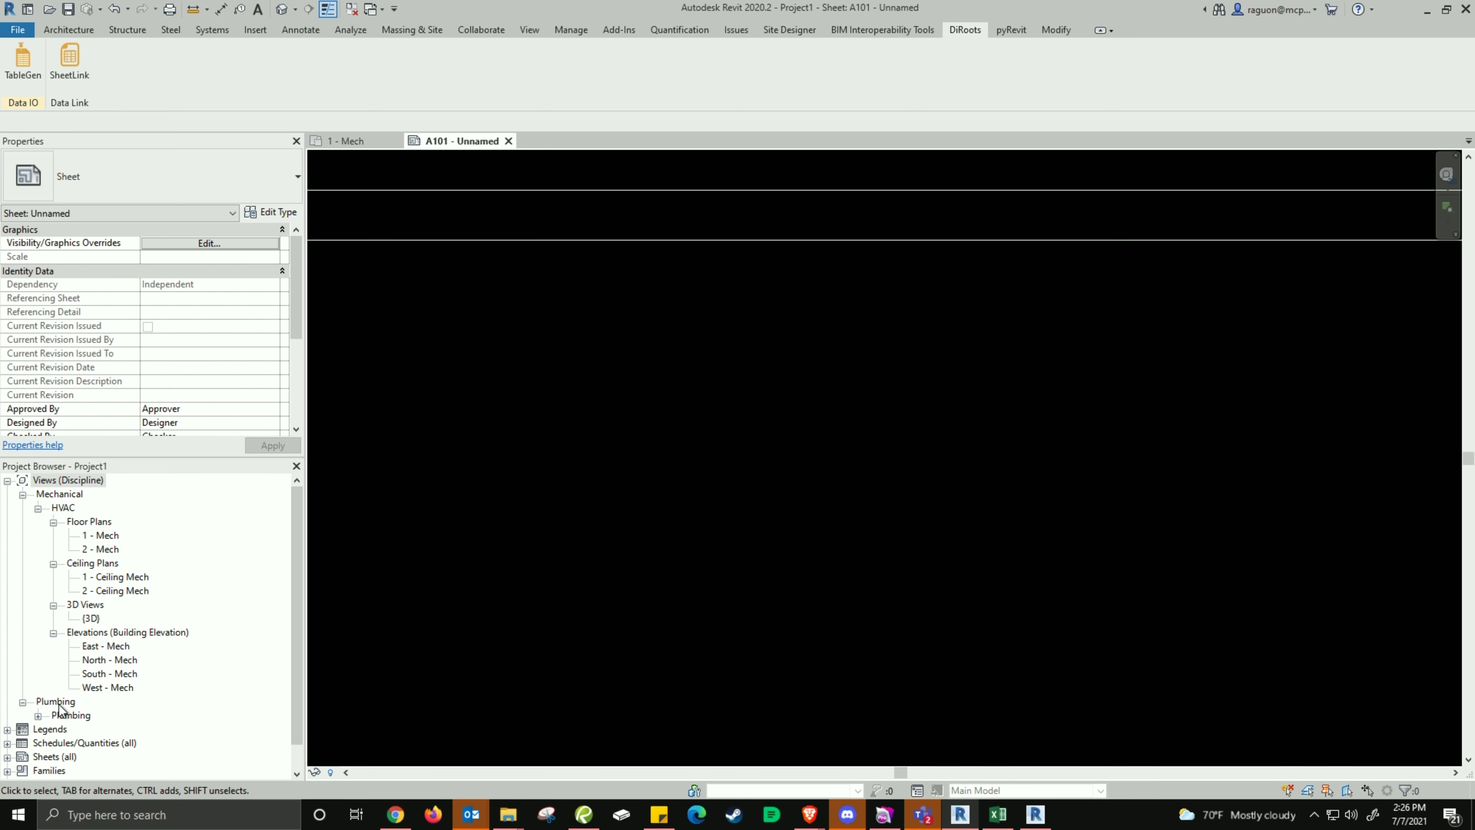
Place the legend EXHAUST FAN 001 on sheet A101, near the upper edge beside the title block.
{"action": "scroll", "coordinate": [52, 714], "scroll_direction": "down", "scroll_amount": 1}
{"action": "left_click", "coordinate": [8, 716]}
{"action": "scroll", "coordinate": [131, 722], "scroll_direction": "down", "scroll_amount": 2}
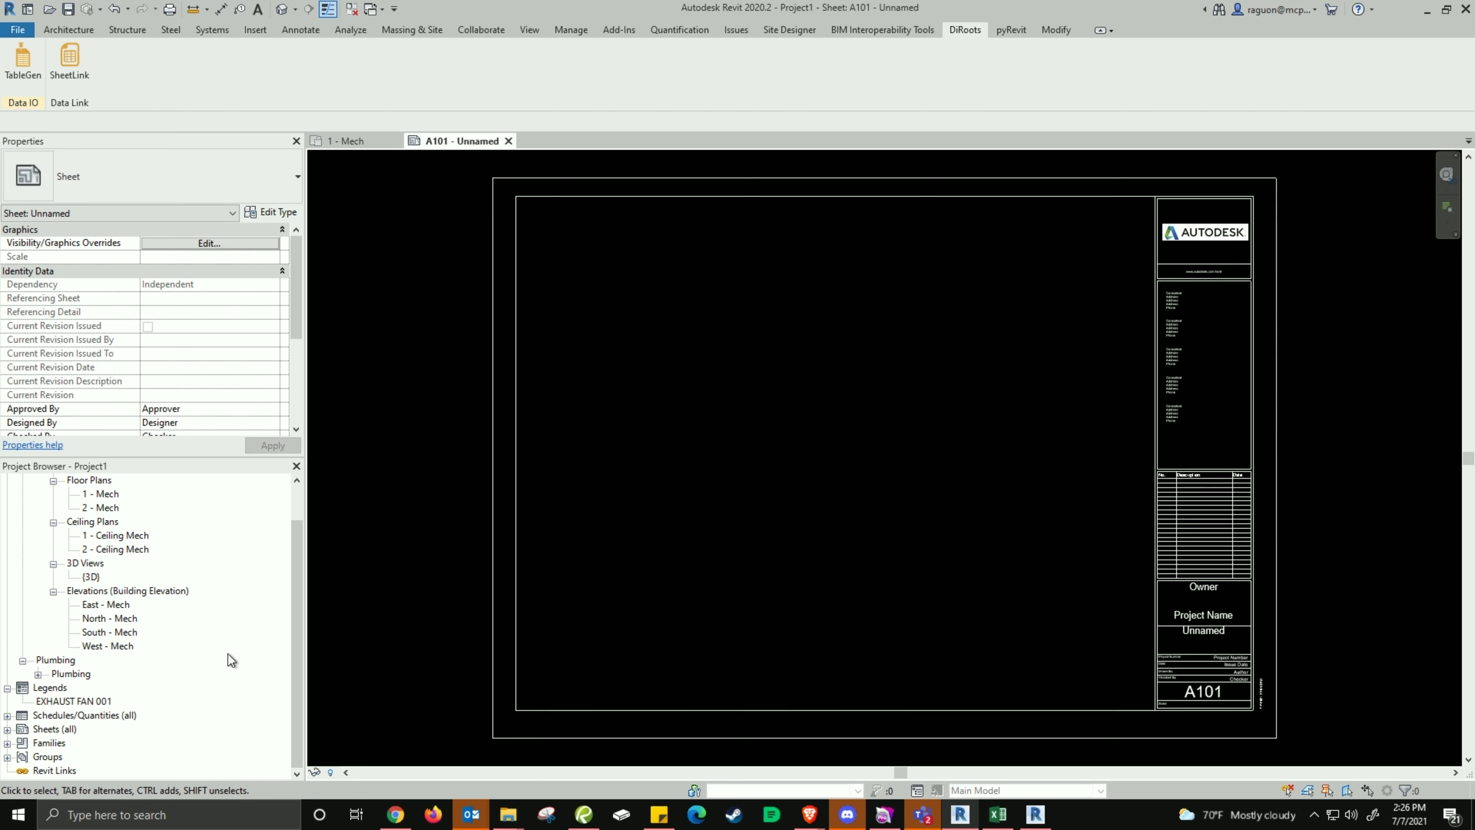
{"action": "left_click", "coordinate": [69, 702]}
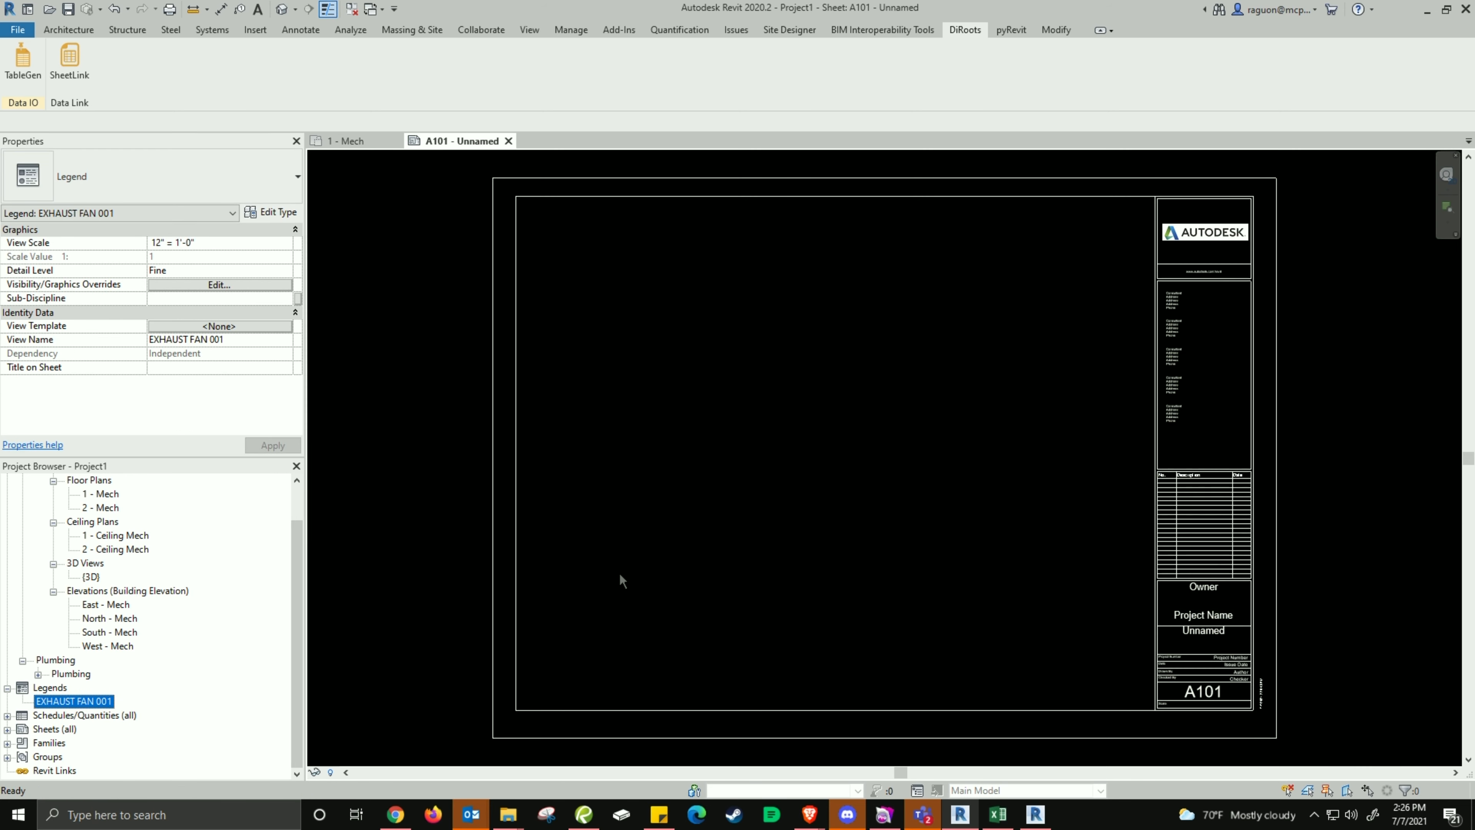
{"action": "left_click", "coordinate": [936, 283]}
{"action": "left_click", "coordinate": [1070, 398]}
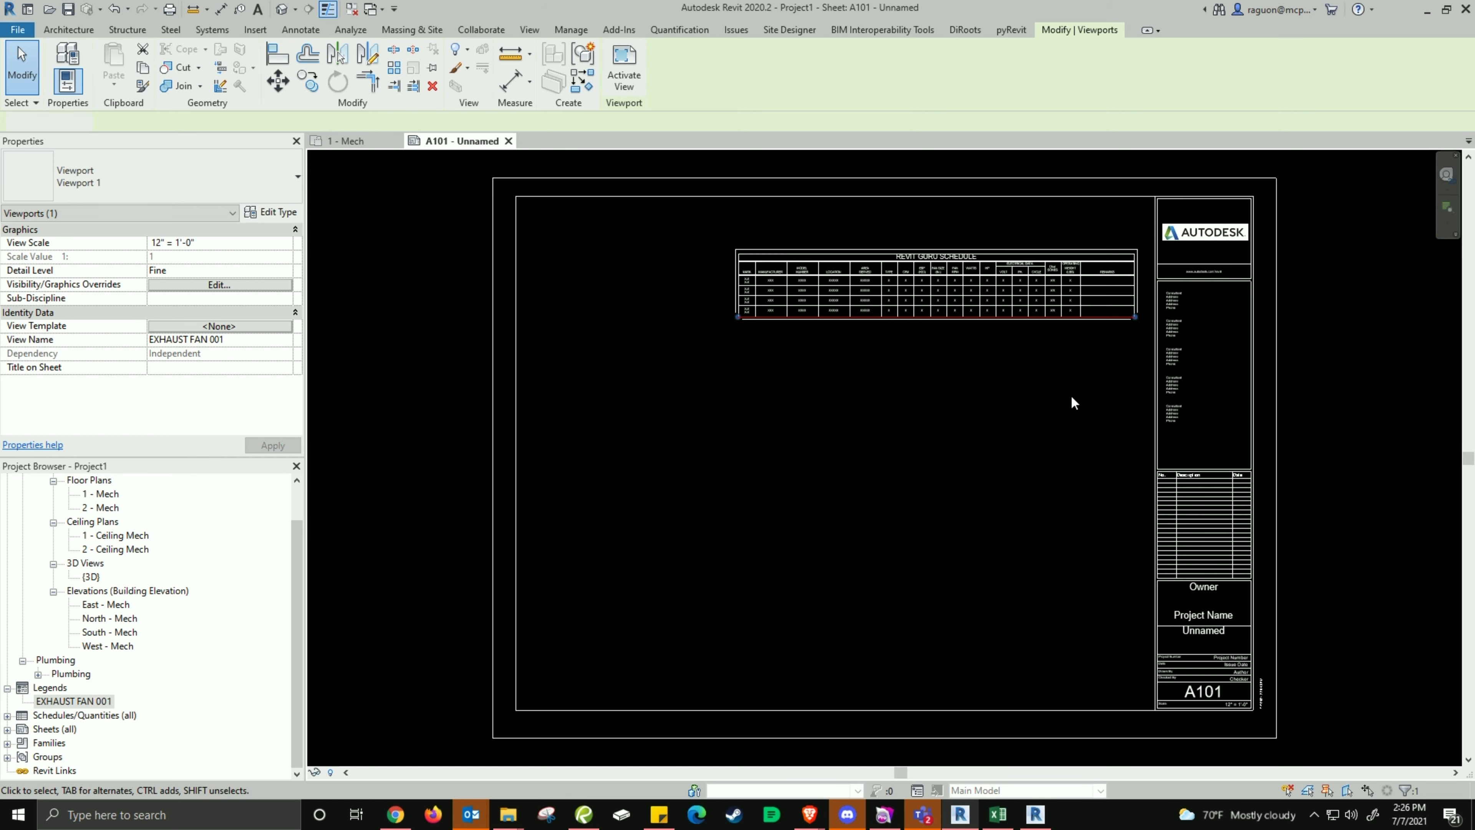
Activate the schedule legend's viewport on the sheet and examine its cells up close.
{"action": "scroll", "coordinate": [1109, 318], "scroll_direction": "up", "scroll_amount": 2}
{"action": "middle_click_drag", "start_coordinate": [1109, 319], "coordinate": [1211, 555]}
{"action": "scroll", "coordinate": [1035, 405], "scroll_direction": "up", "scroll_amount": 2}
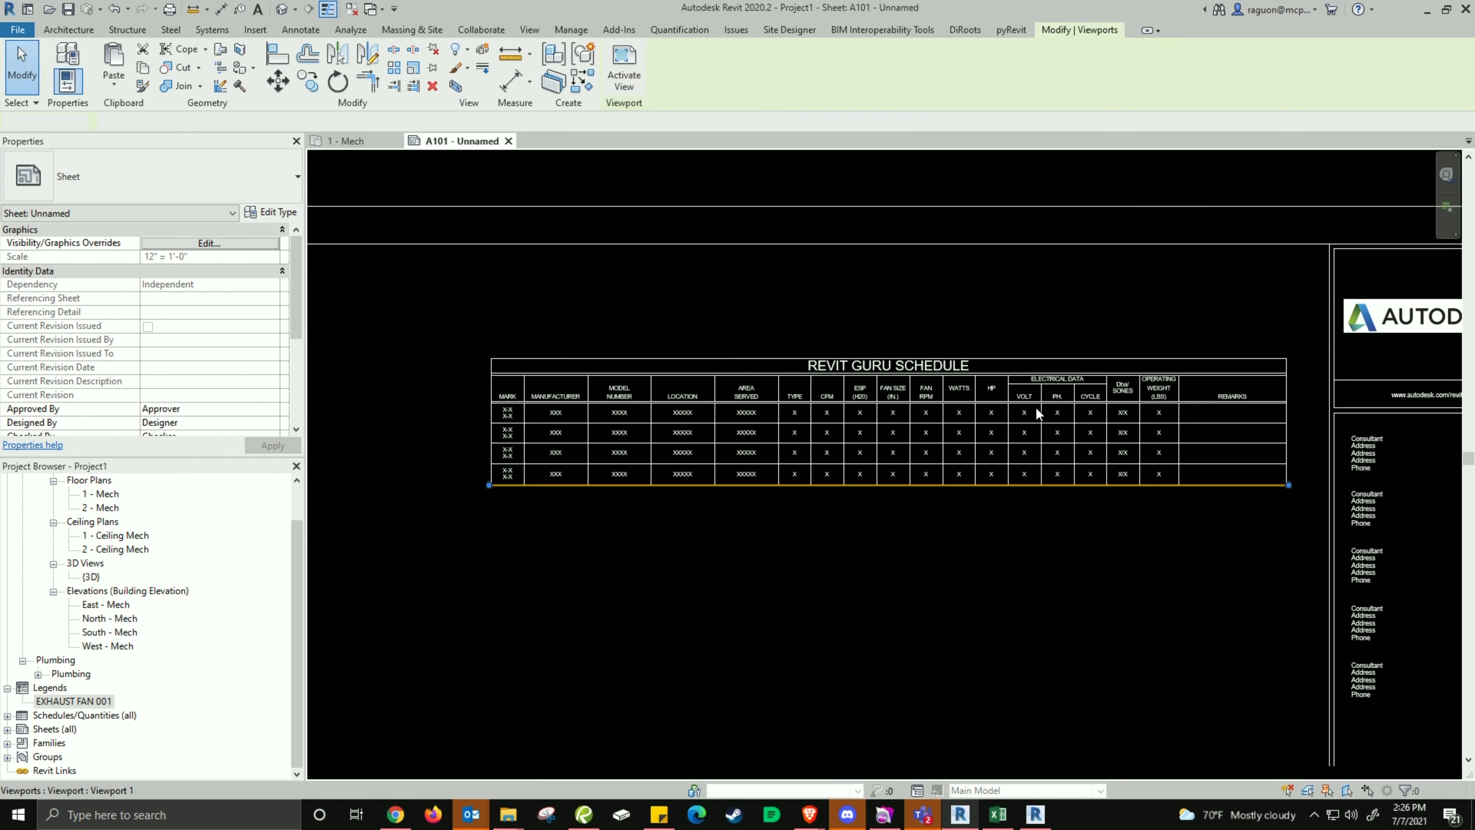
{"action": "double_click", "coordinate": [539, 491]}
{"action": "scroll", "coordinate": [1278, 445], "scroll_direction": "up", "scroll_amount": 5}
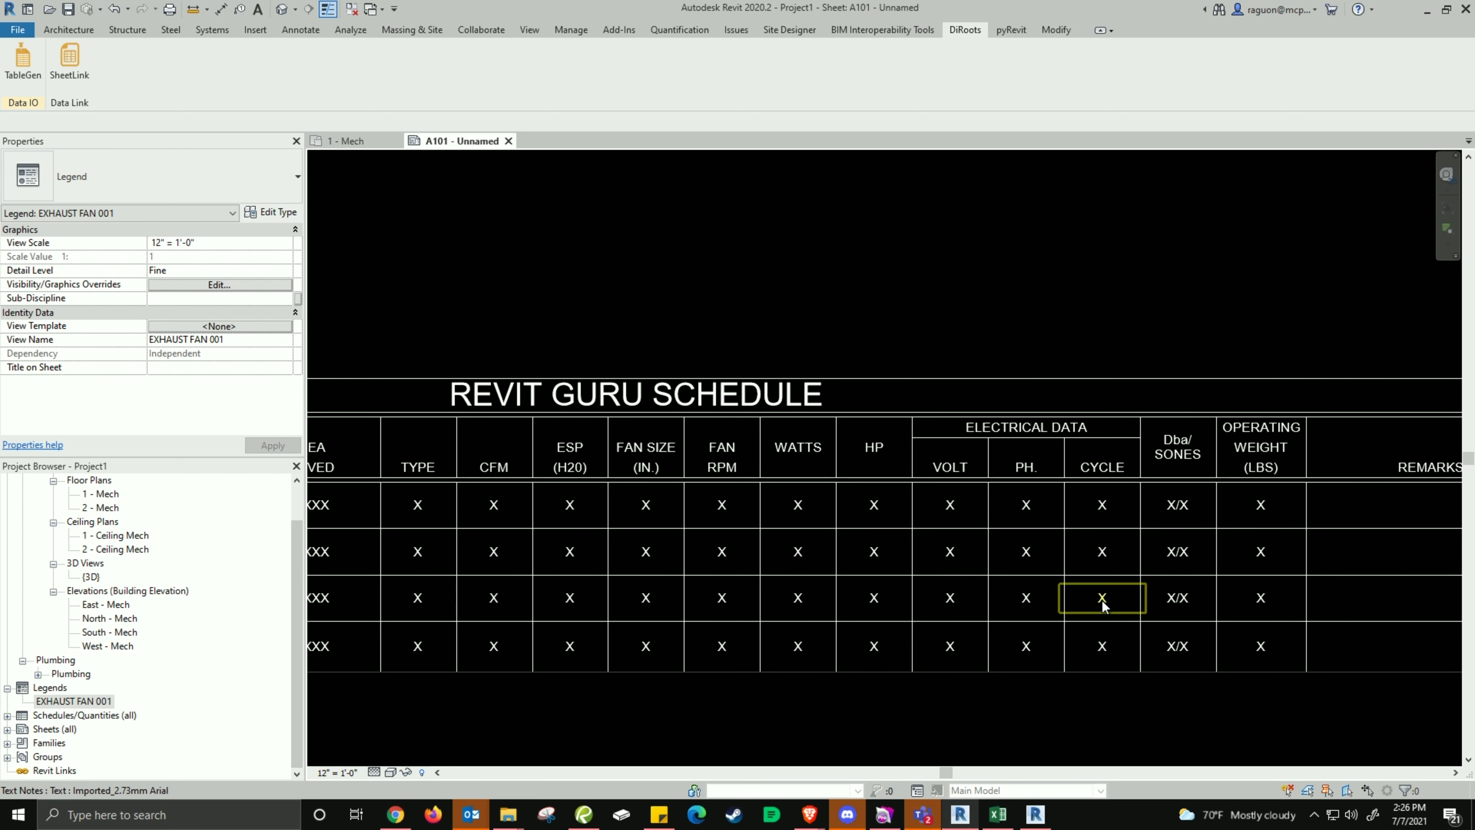
Open the CYCLE text in the schedule's third row for editing, leave it without changes and deactivate the viewport.
{"action": "double_click", "coordinate": [1103, 600]}
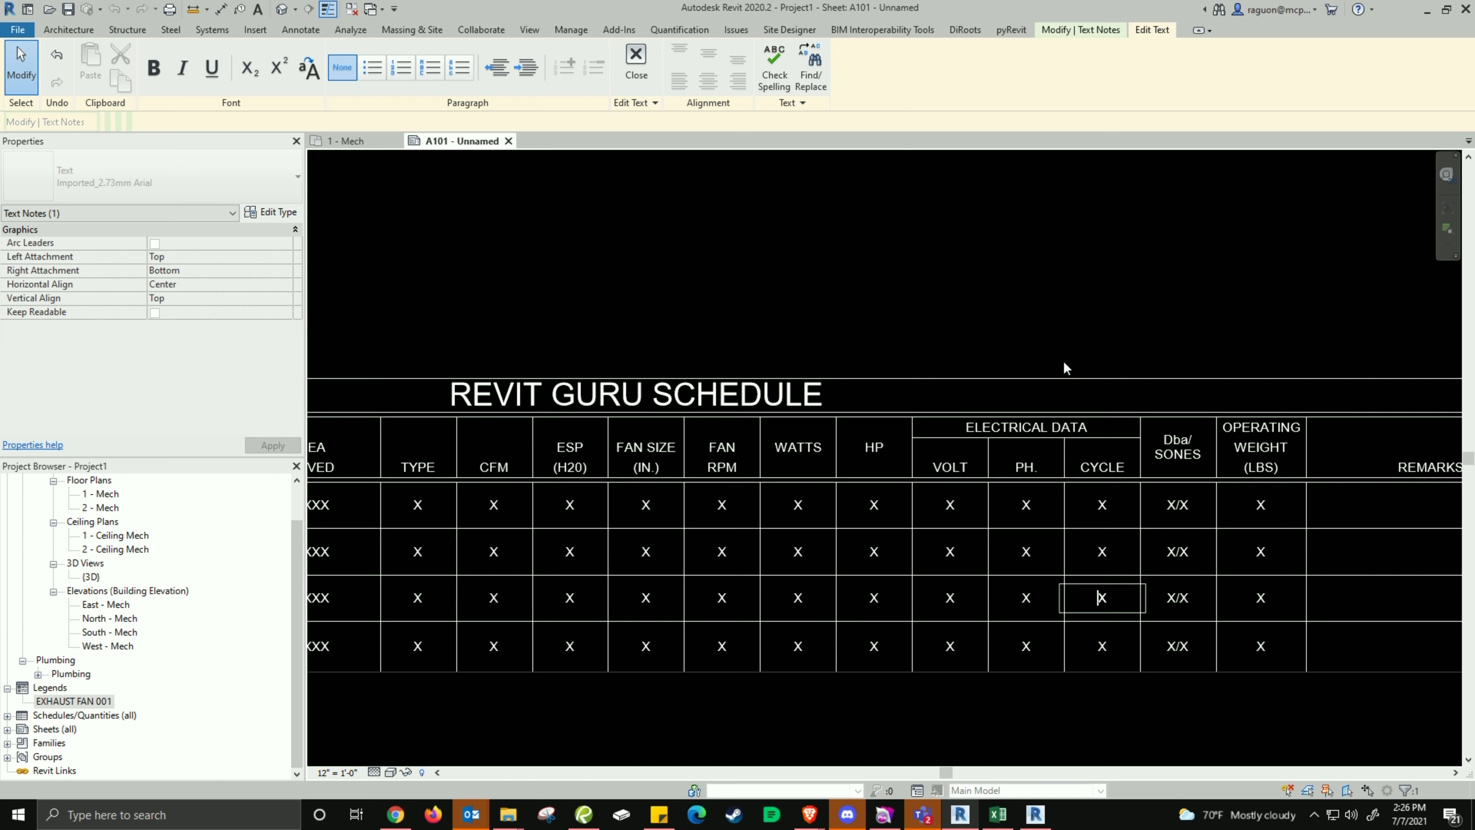
{"action": "left_click", "coordinate": [1074, 329]}
{"action": "key", "text": "Escape"}
{"action": "scroll", "coordinate": [1074, 328], "scroll_direction": "down", "scroll_amount": 2}
{"action": "scroll", "coordinate": [745, 593], "scroll_direction": "up", "scroll_amount": 2}
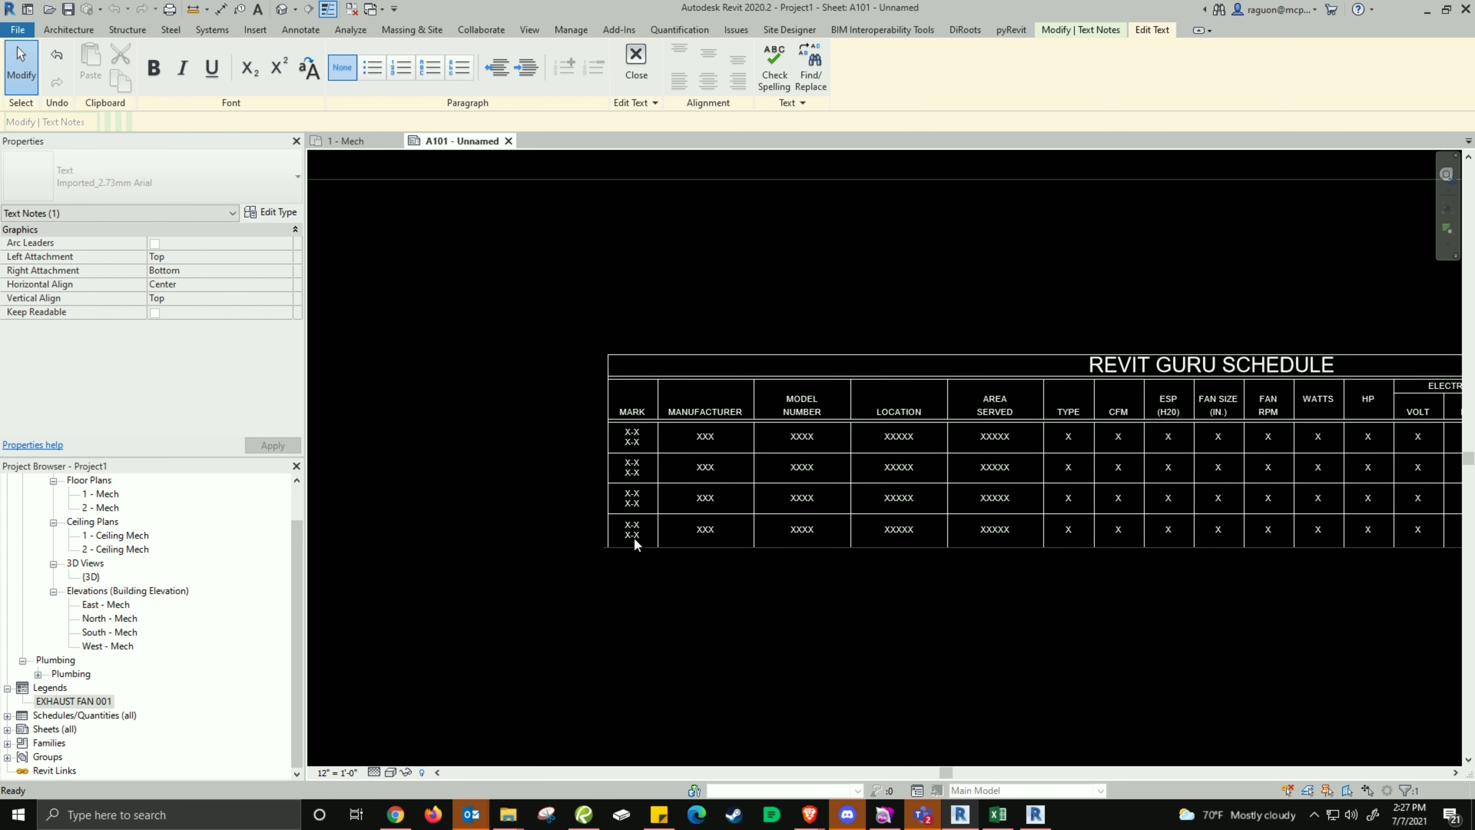
{"action": "left_click", "coordinate": [724, 595]}
{"action": "scroll", "coordinate": [920, 591], "scroll_direction": "down", "scroll_amount": 4}
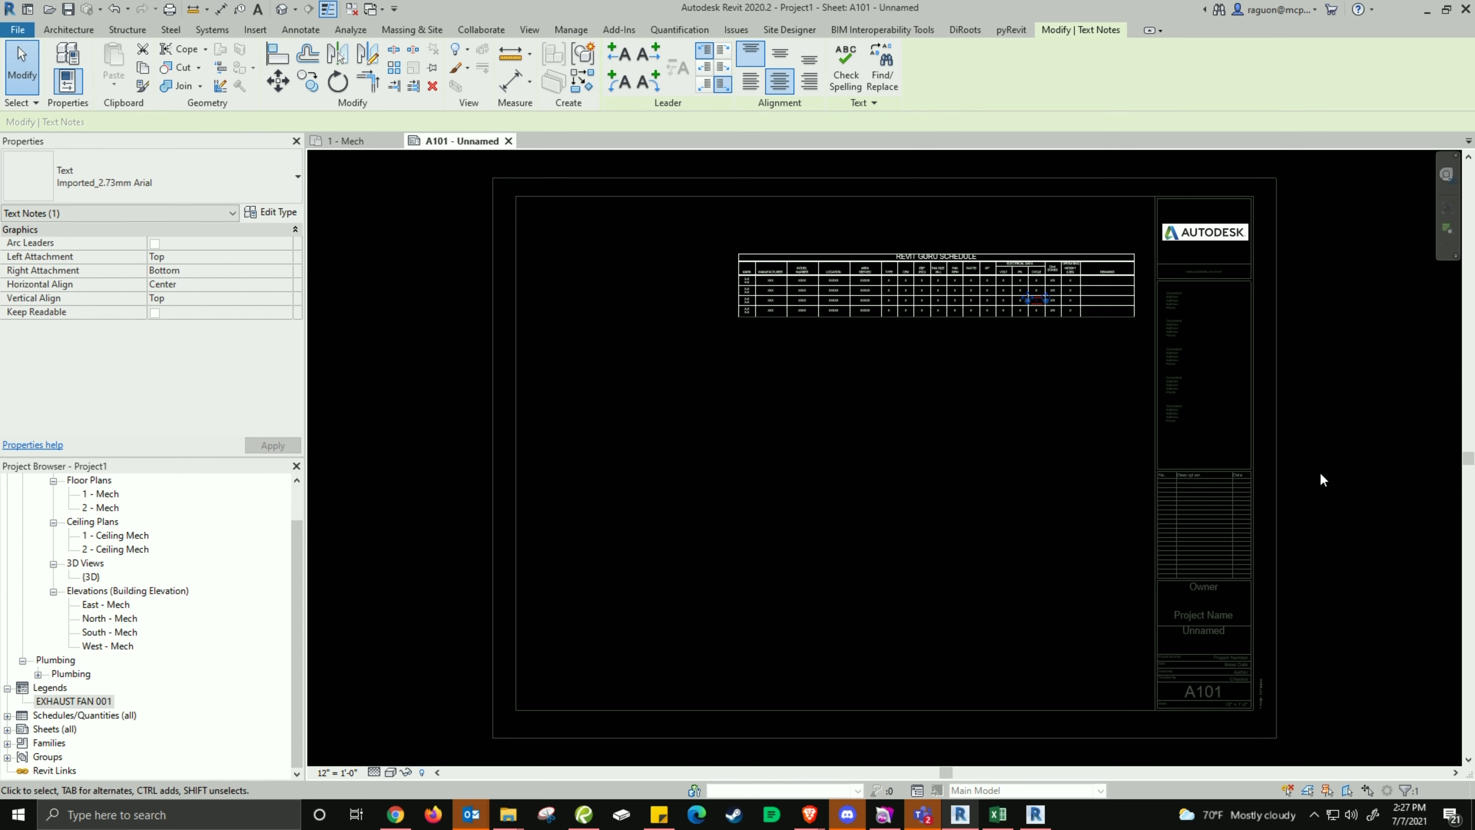
{"action": "key", "text": "Escape"}
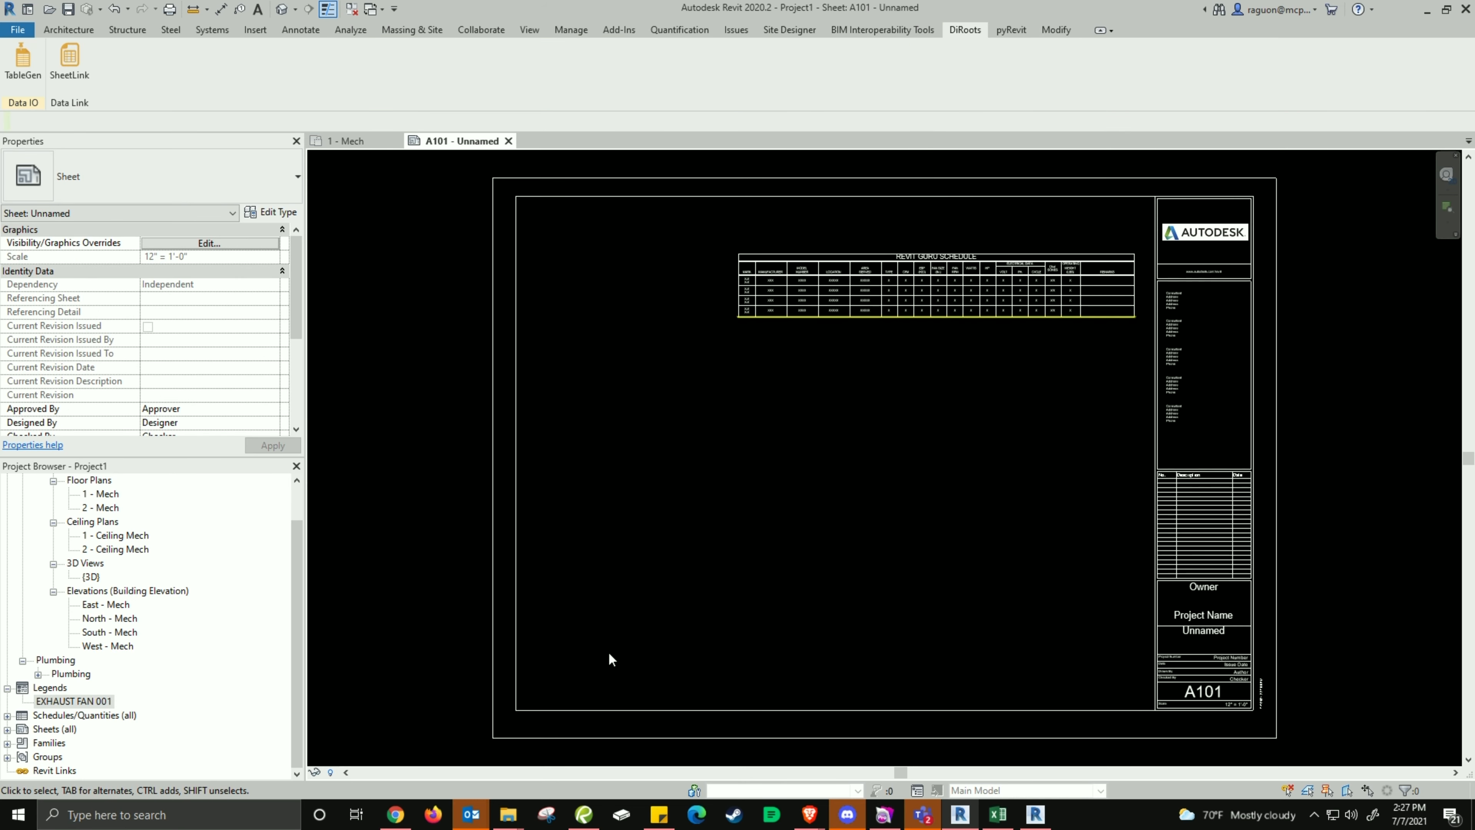